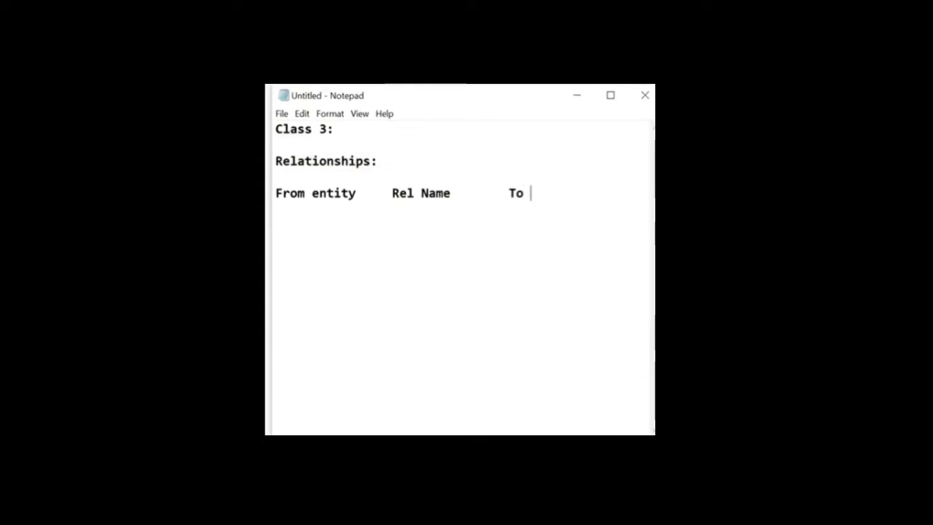
# Step: Complete the relationship header row with the ENtity and Cardinality headings and maximize the window
pyautogui.press('Tab')
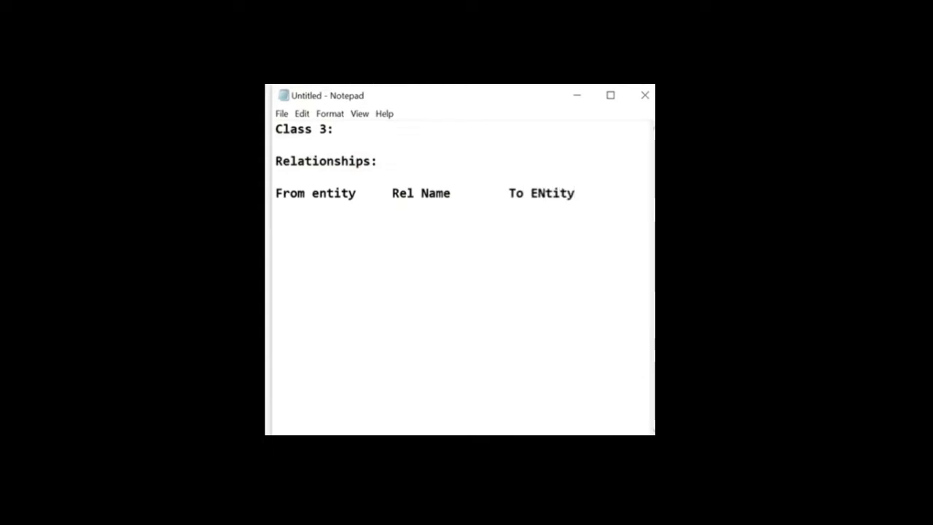
pyautogui.write('Cardinality')
pyautogui.click(610, 95)
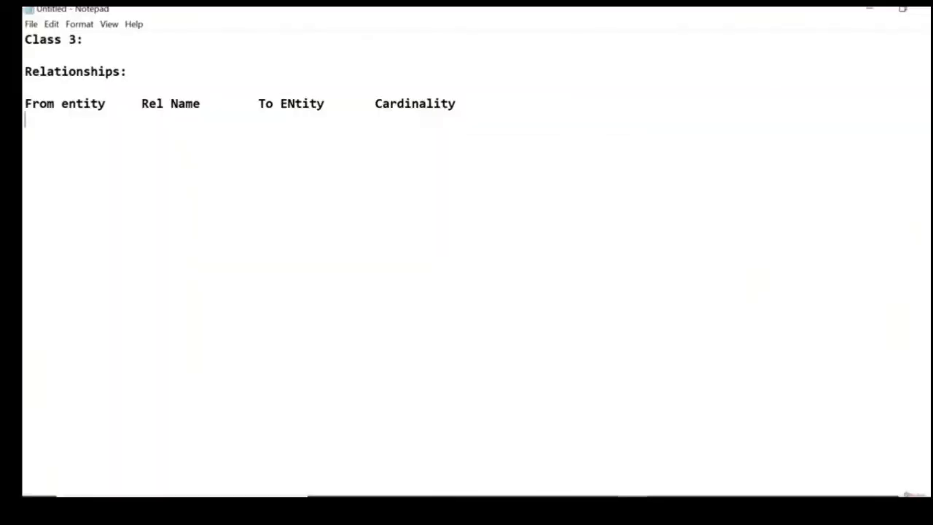
# Step: Insert a blank line directly above the From entity header row
pyautogui.press('Up')
pyautogui.press('Up')
pyautogui.press('Return')
pyautogui.write('Type')
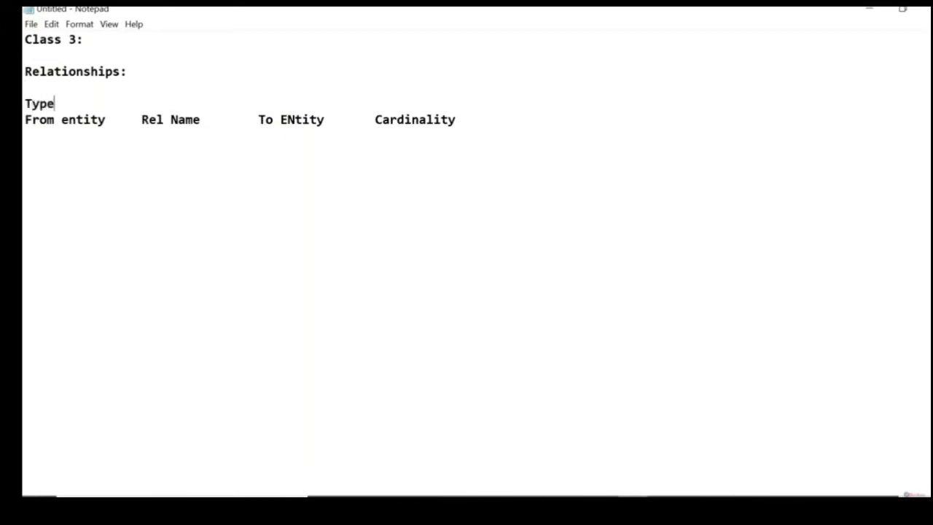
pyautogui.write(' 4')
pyautogui.press('BackSpace')
pyautogui.press('BackSpace')
pyautogui.press('BackSpace')
pyautogui.press('BackSpace')
pyautogui.press('BackSpace')
pyautogui.press('BackSpace')
# Step: Write the table name MARC above the header row and list the indented fields MATNR, WERKS and EKGRP beneath it
pyautogui.write('MARC')
pyautogui.press('Return')
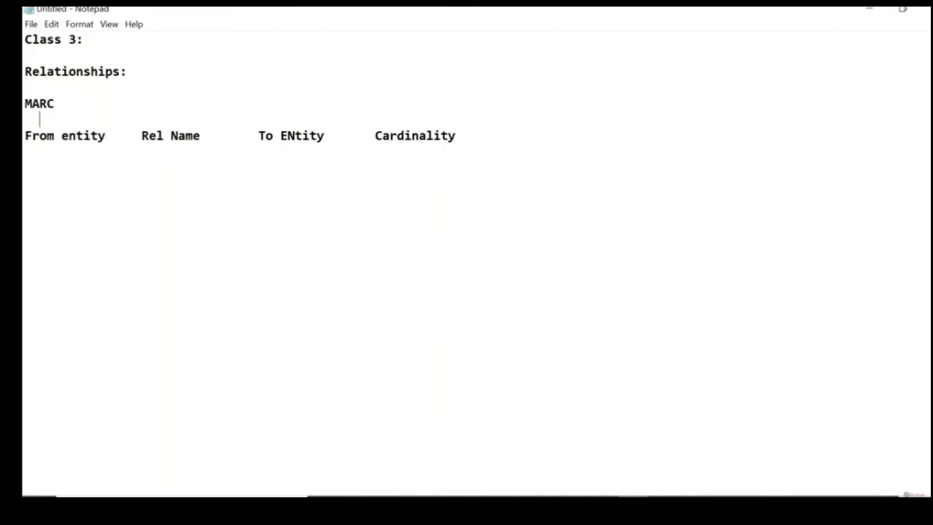
pyautogui.write('MATNR')
pyautogui.press('Return')
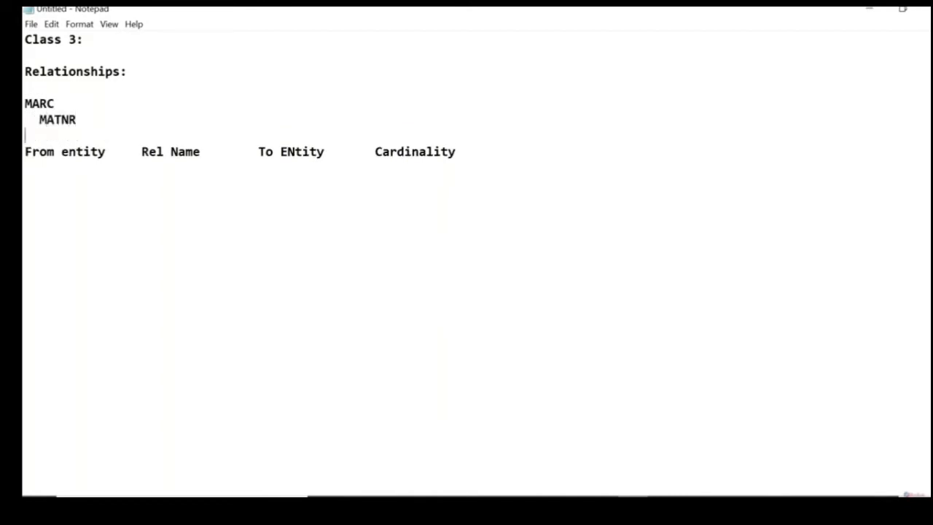
pyautogui.write('WERKS')
pyautogui.press('Return')
pyautogui.write('E')
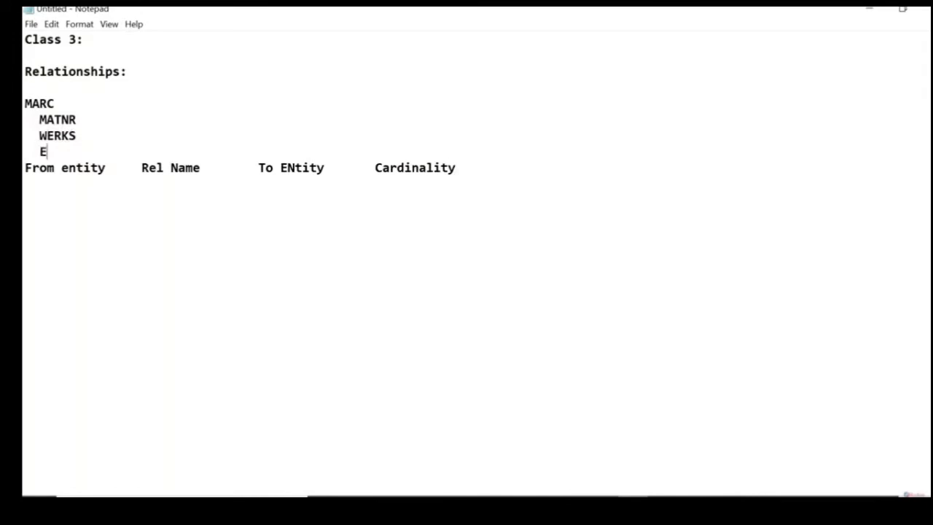
pyautogui.write('KGRP')
# Step: Mark MATNR and WERKS as key fields by appending (K) to each name
pyautogui.click(77, 120)
pyautogui.write('(K)')
pyautogui.press('Down')
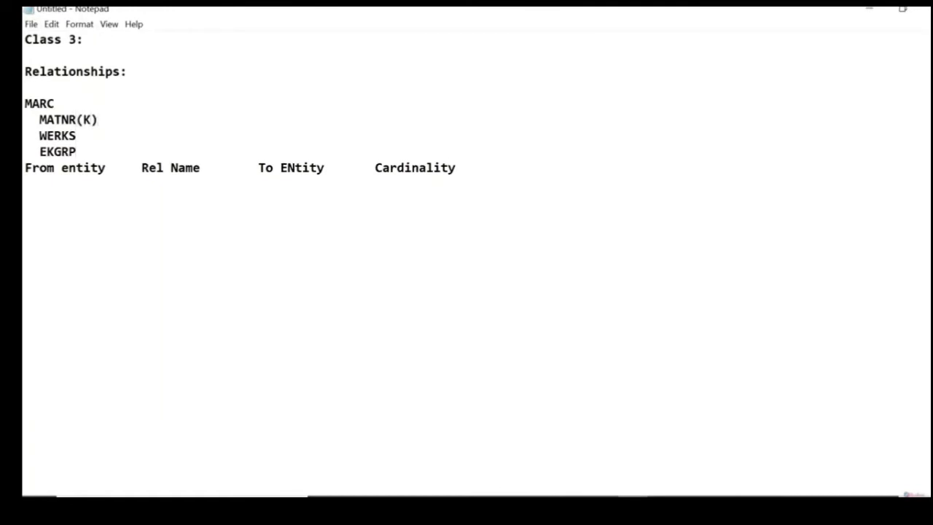
pyautogui.write('(K)')
# Step: Enter the check tables MARA, T001W and T024 beside MATNR, WERKS and EKGRP, and leave a blank line before the header row
pyautogui.press('Down')
pyautogui.write('T024')
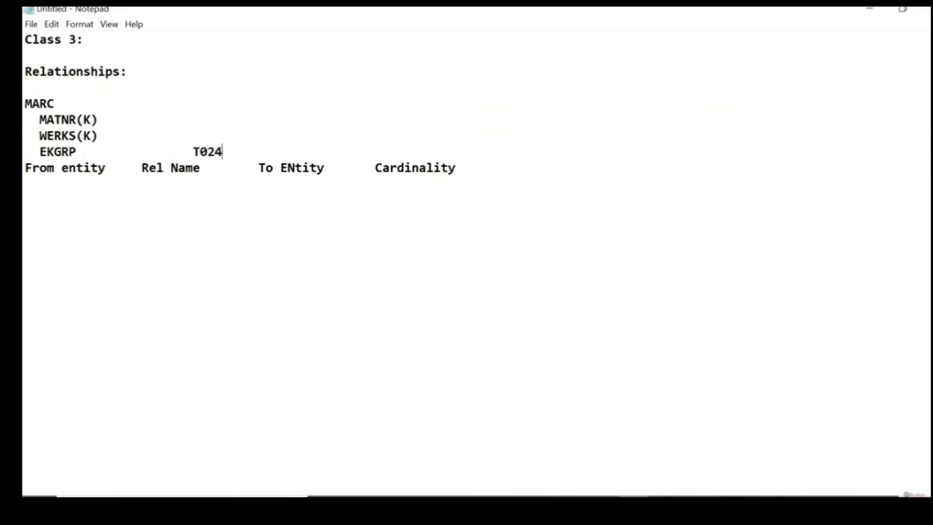
pyautogui.press('Up')
pyautogui.write('T001')
pyautogui.press('Up')
pyautogui.press('Down')
pyautogui.press('Right')
pyautogui.press('Right')
pyautogui.press('Right')
pyautogui.press('Right')
pyautogui.write('W')
pyautogui.press('Up')
pyautogui.write('MARA')
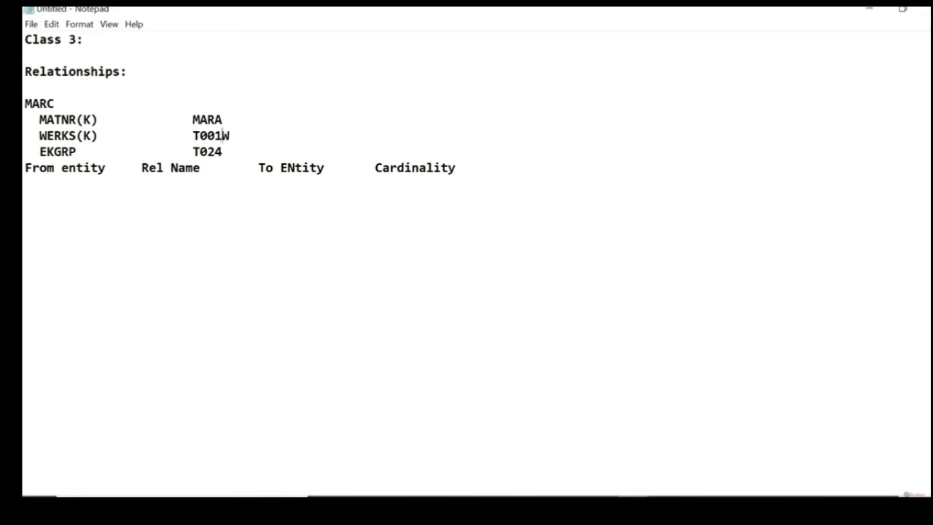
pyautogui.press('Down')
pyautogui.press('Return')
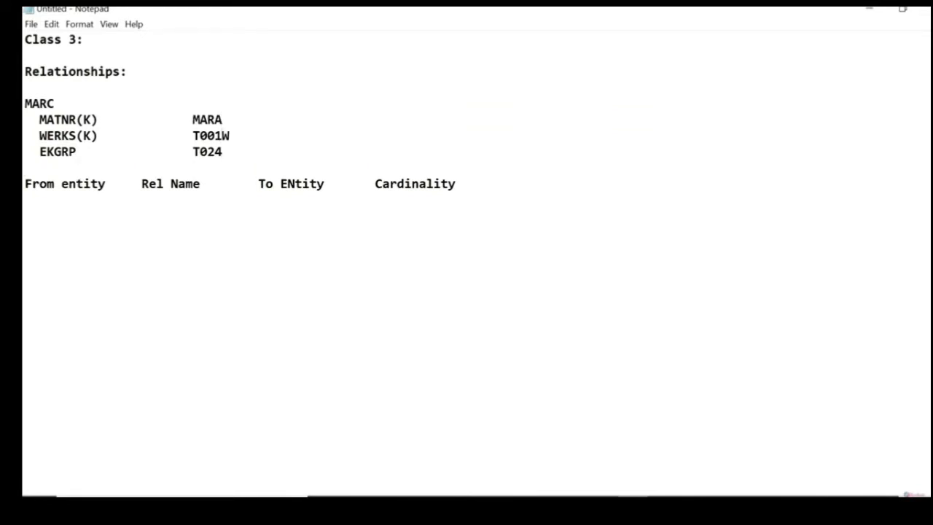
# Step: Highlight the MARC block, and add an empty indented line below EKGRP
pyautogui.hotkey('shift', 'Up')
pyautogui.hotkey('shift', 'Up')
pyautogui.hotkey('shift', 'Up')
pyautogui.hotkey('shift', 'Up')
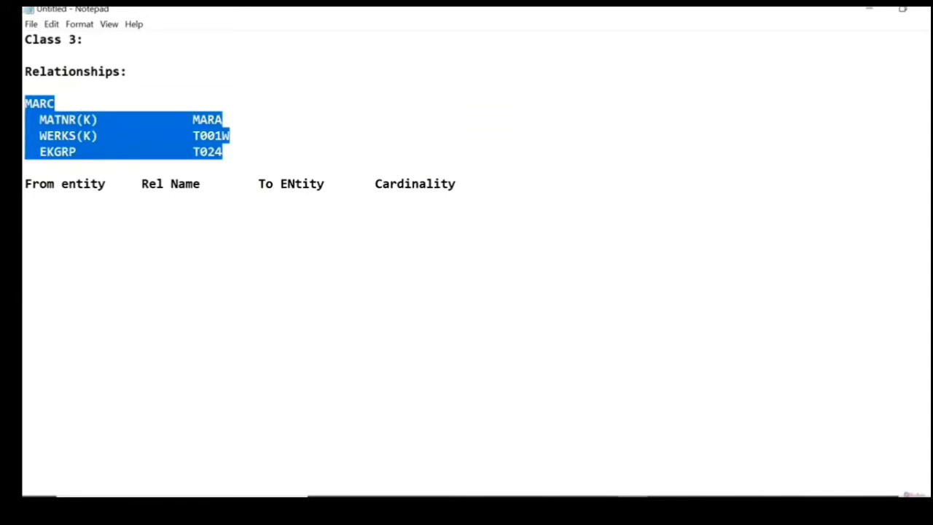
pyautogui.click(226, 153)
pyautogui.press('Return')
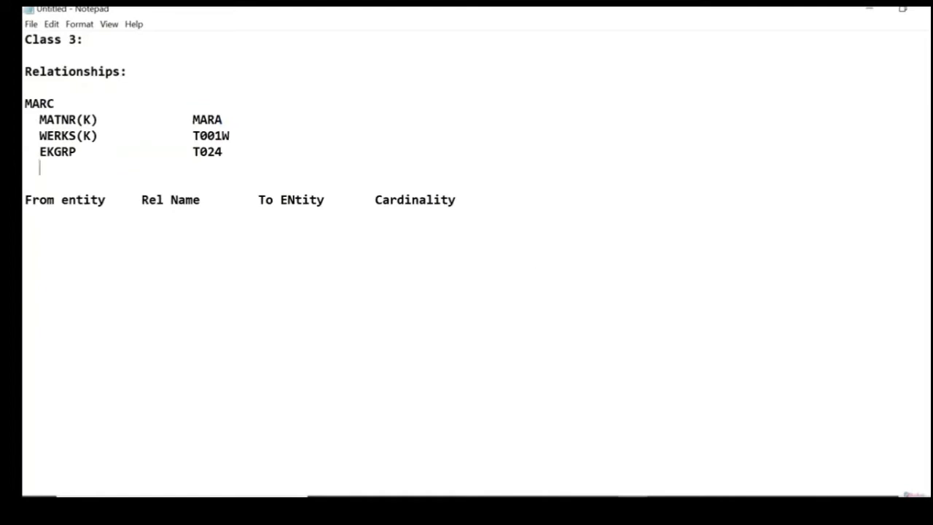
# Step: Switch to the SAP window showing the data model's Relationships overview
pyautogui.hotkey('alt', 'Tab')
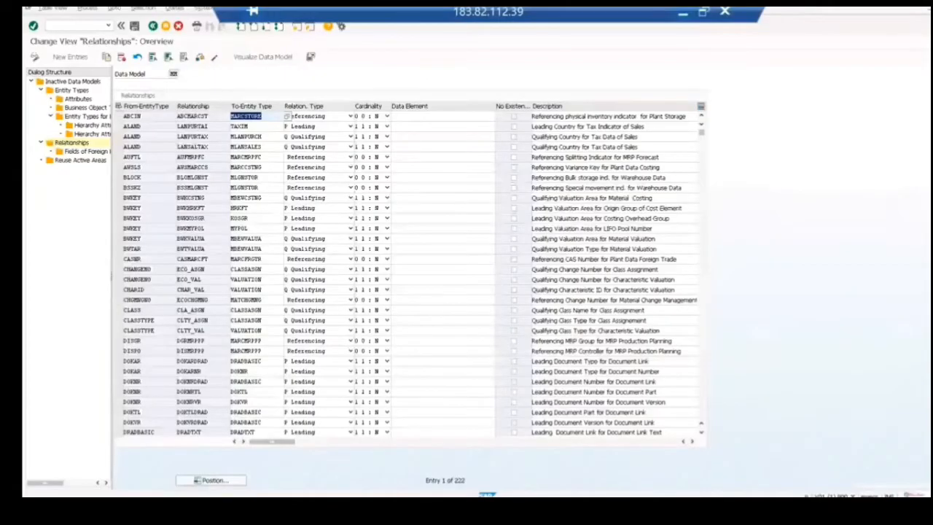
# Step: Try to open the ABAP Dictionary in a new session with /ose11
pyautogui.click(64, 25)
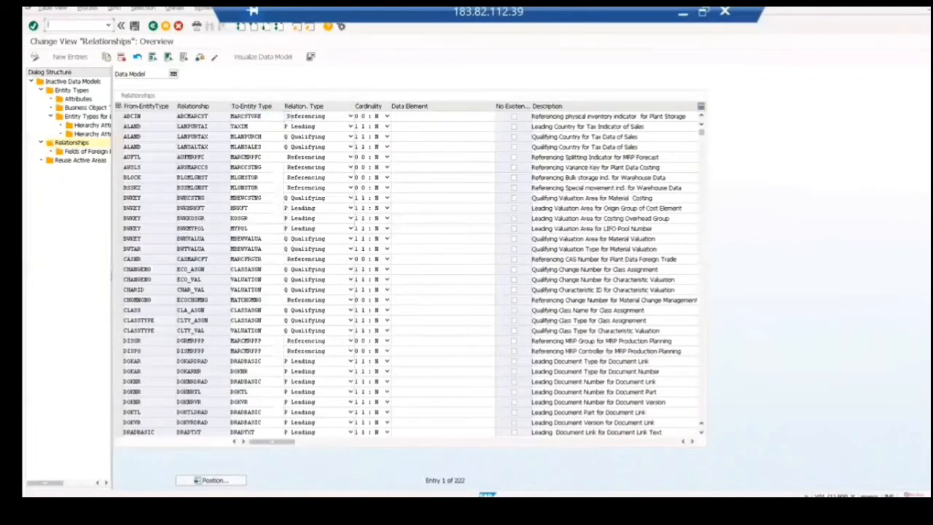
pyautogui.write('/ose11')
pyautogui.press('Return')
pyautogui.write('/')
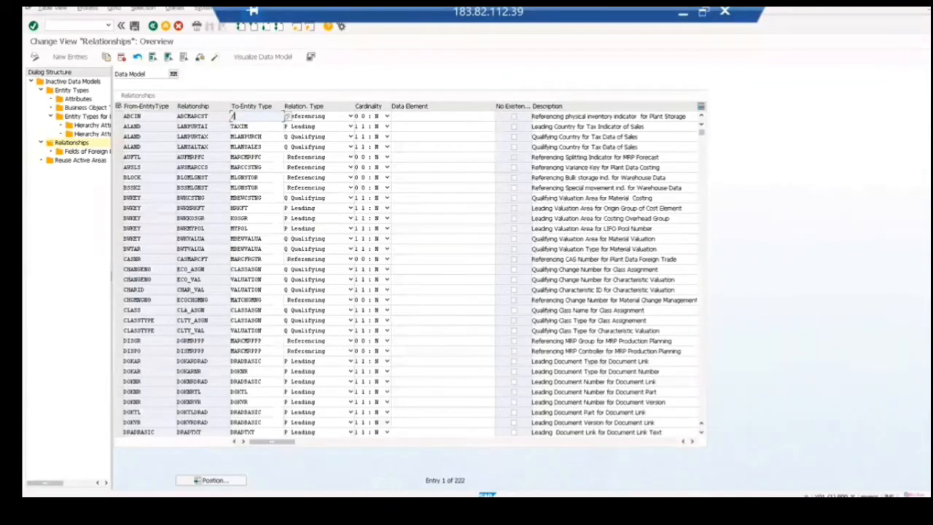
pyautogui.write('o')
# Step: Open the ABAP Dictionary with /nse11 and display the database table MARC
pyautogui.click(64, 25)
pyautogui.write('/nse11')
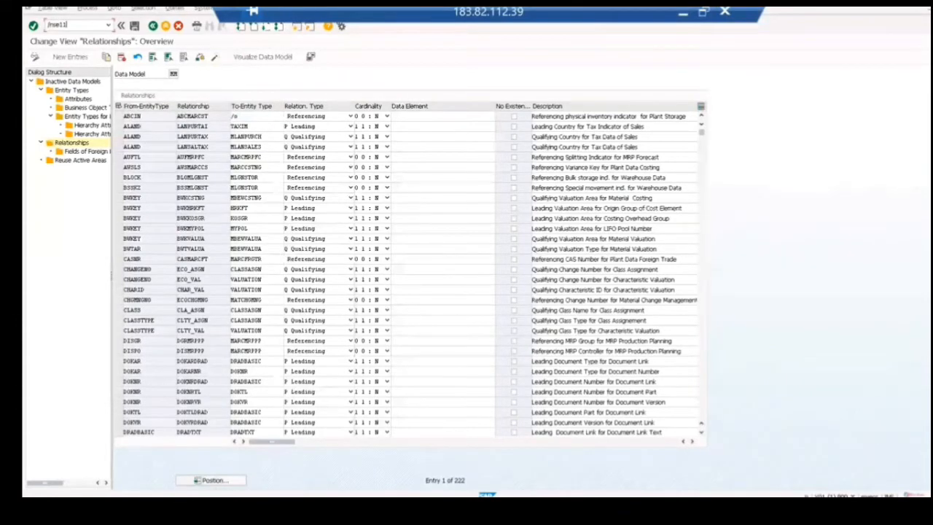
pyautogui.press('Return')
pyautogui.write('M')
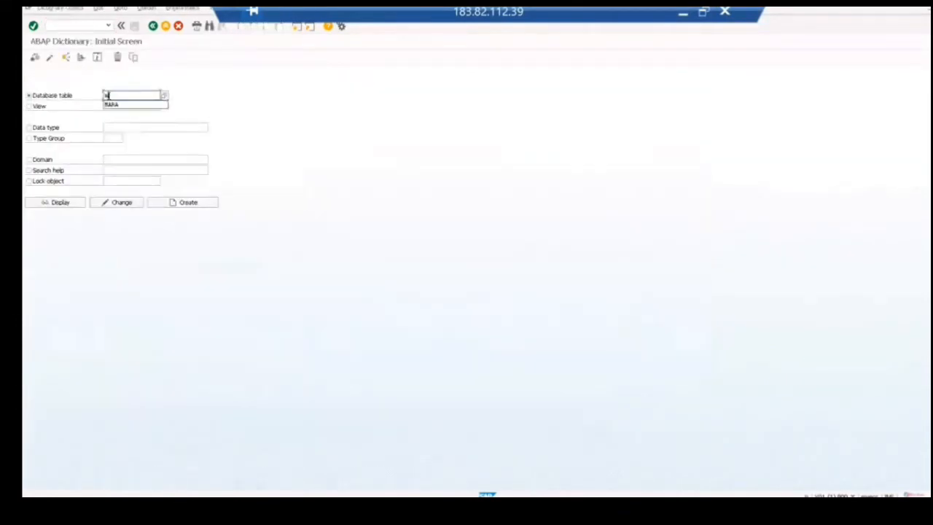
pyautogui.write('arc')
pyautogui.click(56, 207)
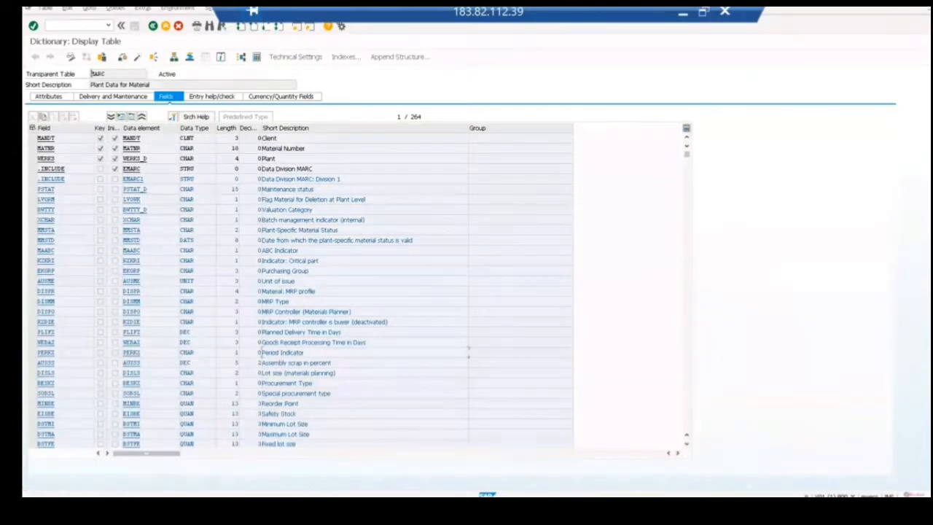
# Step: Search the MARC field list for "automatic" and continue to the "automatic purchase order allowed" indicator
pyautogui.hotkey('ctrl', 'f')
pyautogui.write('auto')
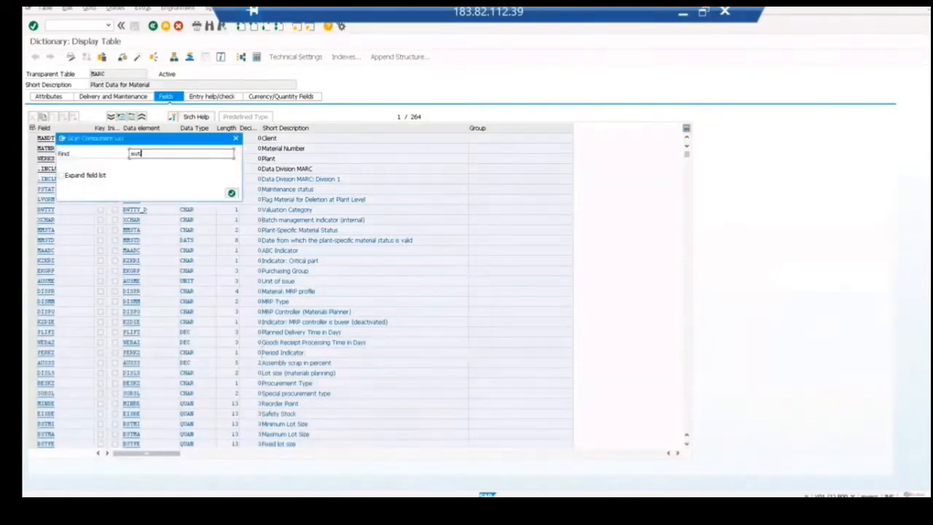
pyautogui.write('matic')
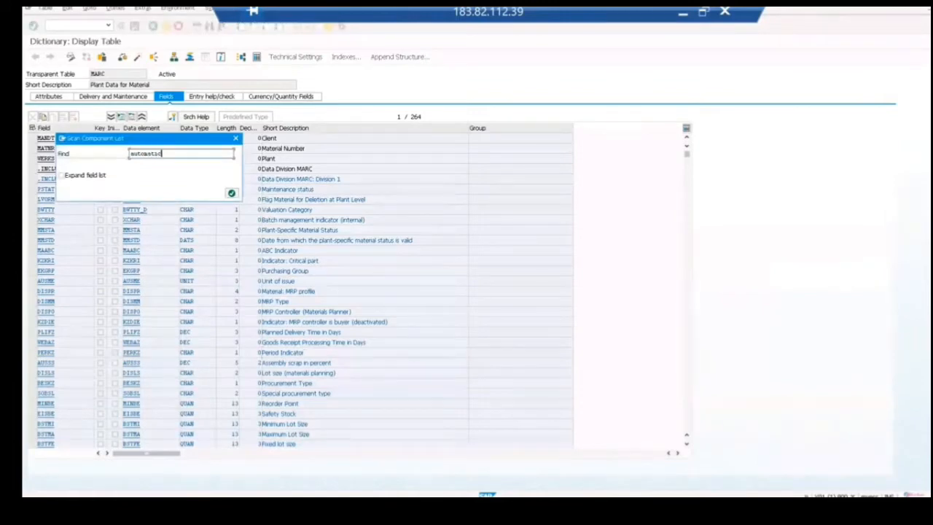
pyautogui.press('Return')
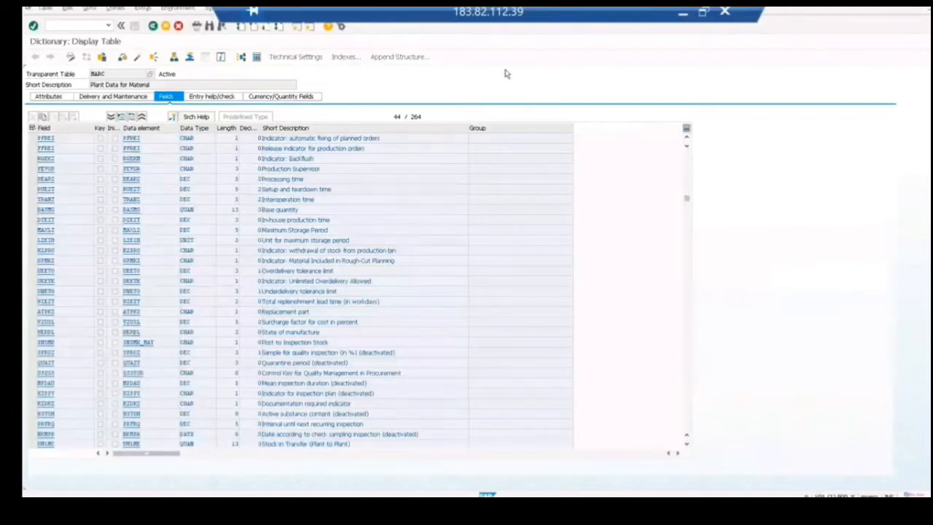
pyautogui.click(223, 31)
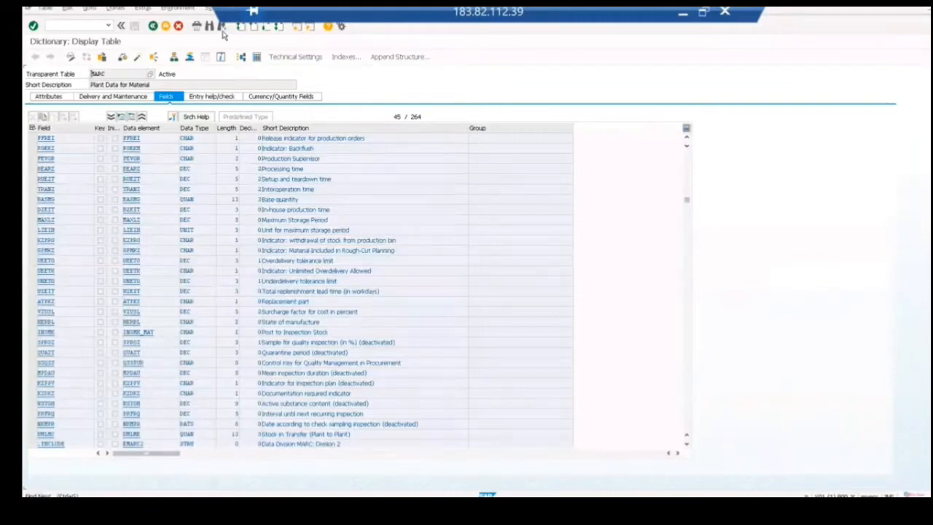
pyautogui.click(223, 30)
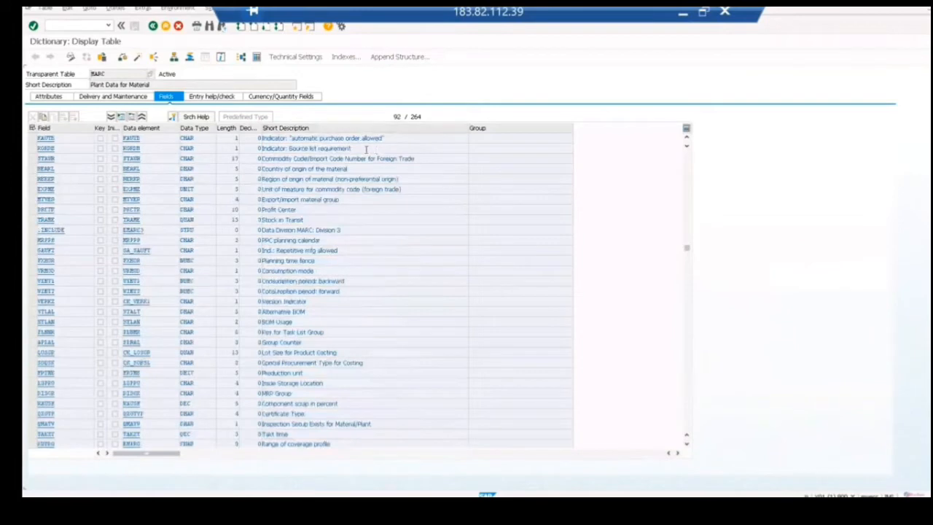
# Step: Copy the field name KAUTB from the MARC field list and paste it below EKGRP in the Notepad notes
pyautogui.moveTo(56, 138); pyautogui.dragTo(33, 139)
pyautogui.hotkey('ctrl', 'c')
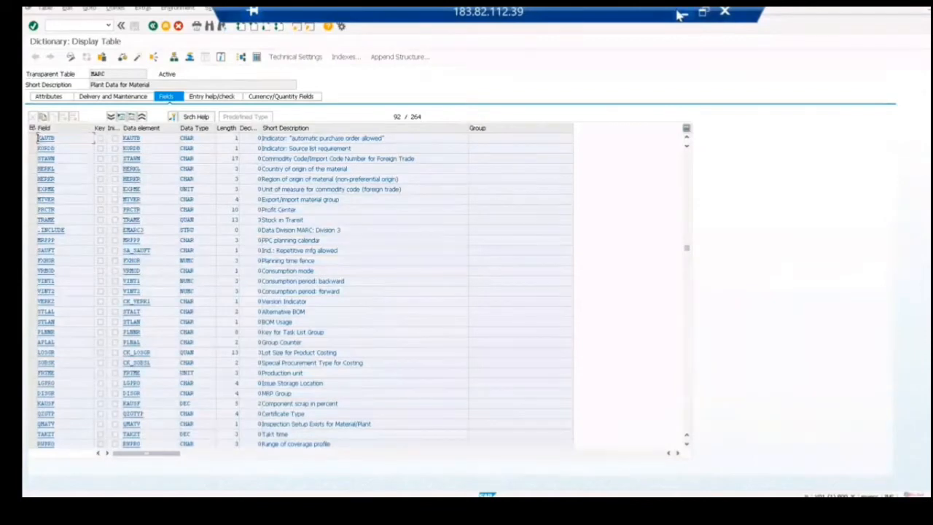
pyautogui.click(680, 14)
pyautogui.click(346, 170)
pyautogui.hotkey('ctrl', 'v')
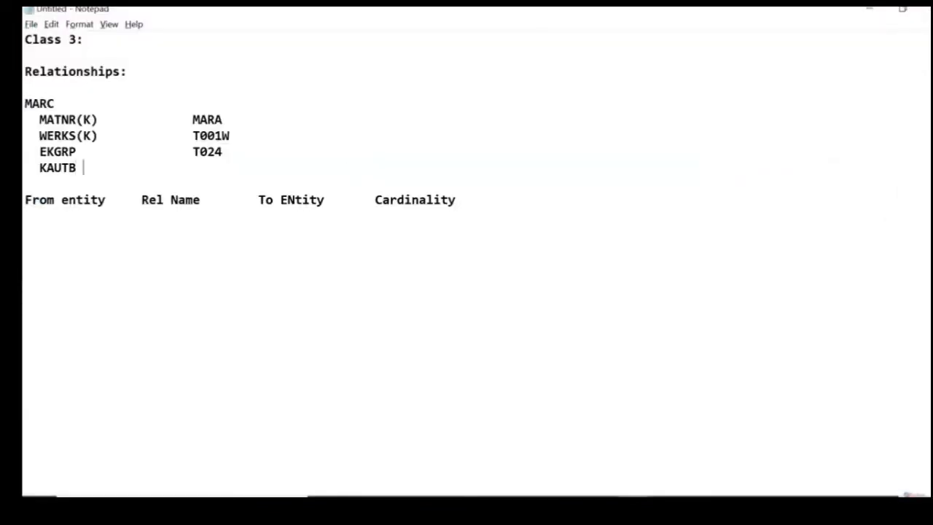
pyautogui.hotkey('alt', 'Tab')
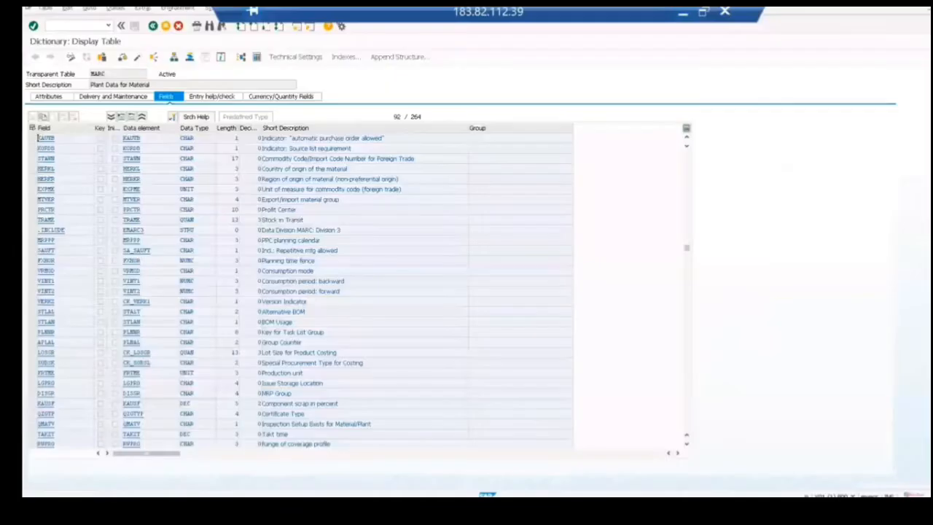
pyautogui.hotkey('alt', 'Tab')
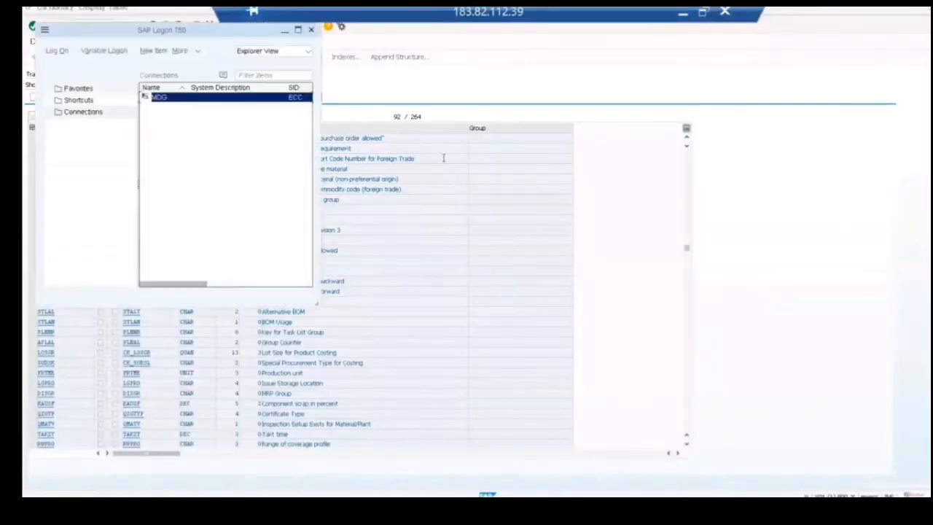
pyautogui.click(683, 14)
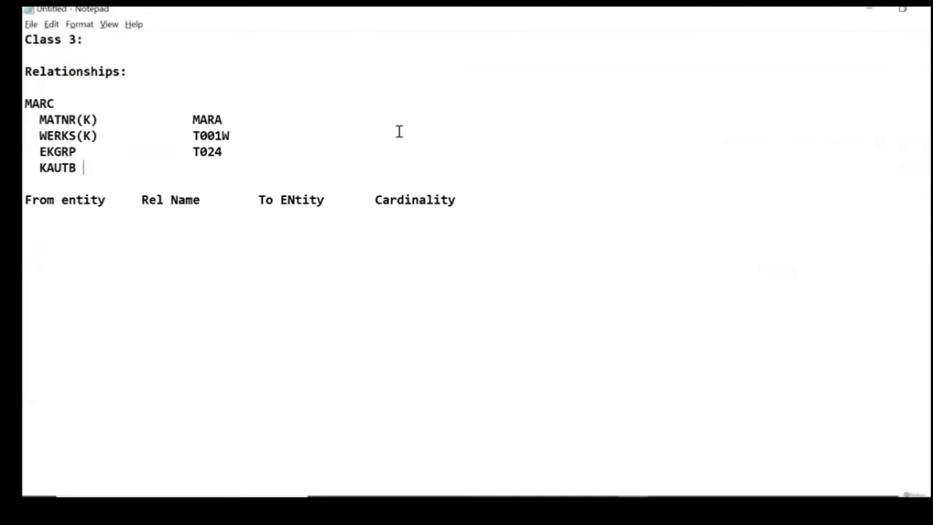
# Step: Below the MARC field list, add the entity-to-table lines MATERIAL – MARA and MARCPURCH – MARC
pyautogui.press('Return')
pyautogui.press('Return')
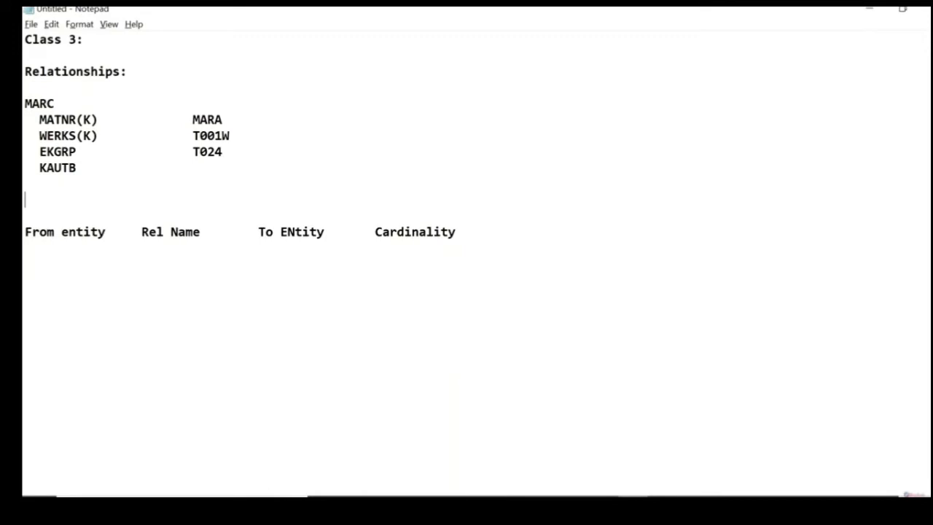
pyautogui.write('MATERIAL    MA')
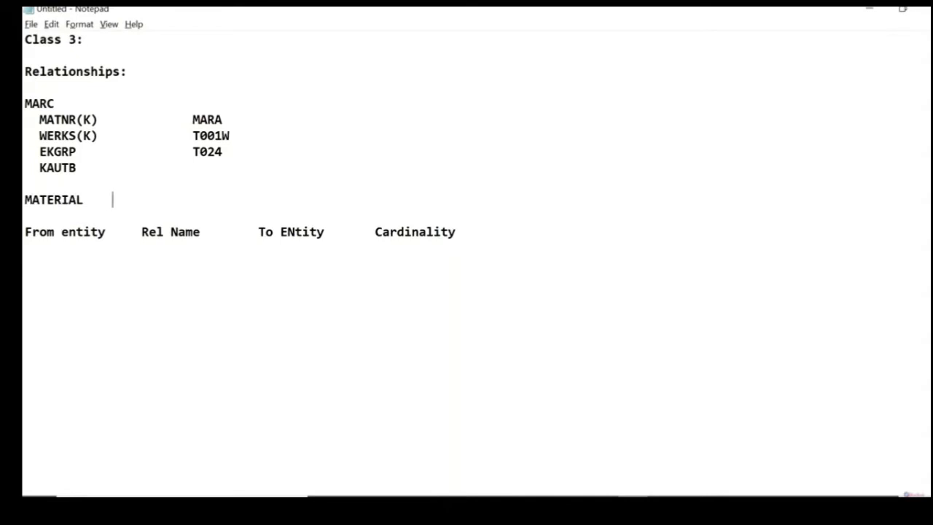
pyautogui.write('RA')
pyautogui.press('Return')
pyautogui.write('MARCPURCH')
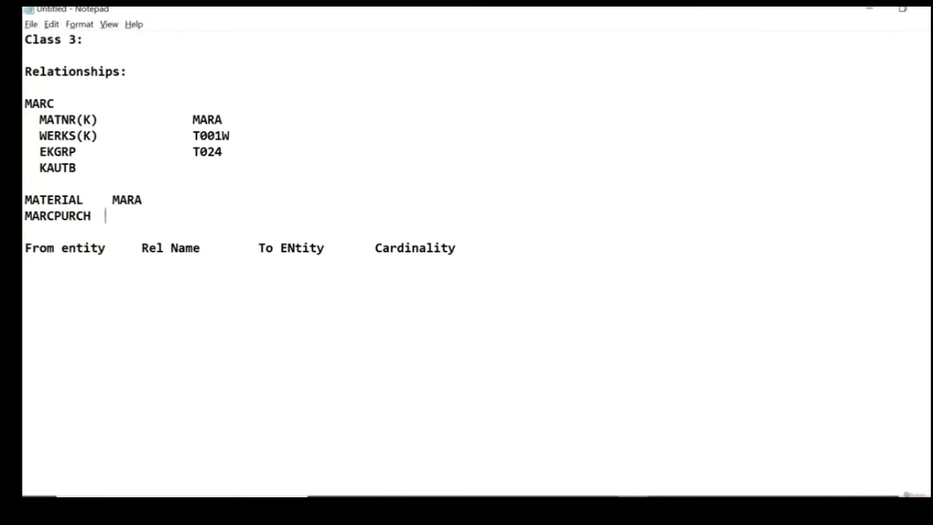
pyautogui.write('ARC')
# Step: Add the line MARCPURCH TYPE 4 above the From entity header row, with blank lines around it
pyautogui.click(25, 232)
pyautogui.press('Return')
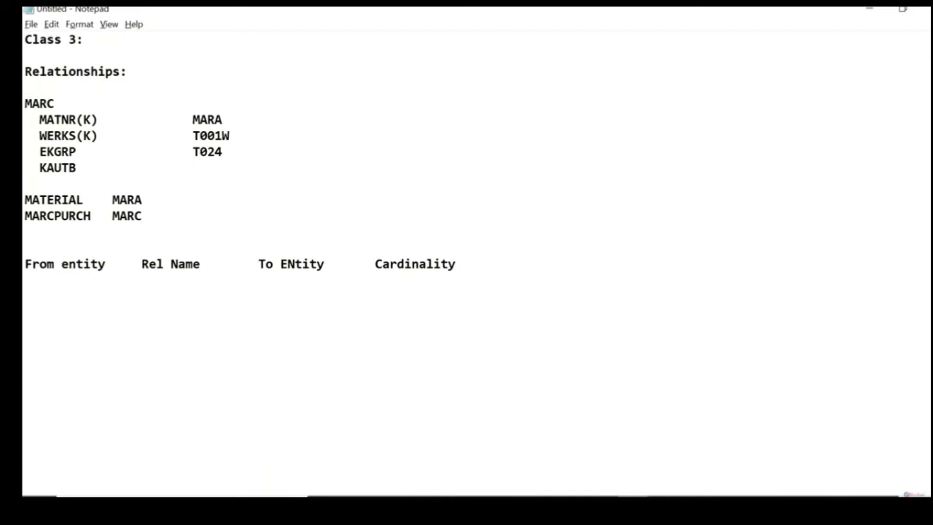
pyautogui.write('MARCPURC')
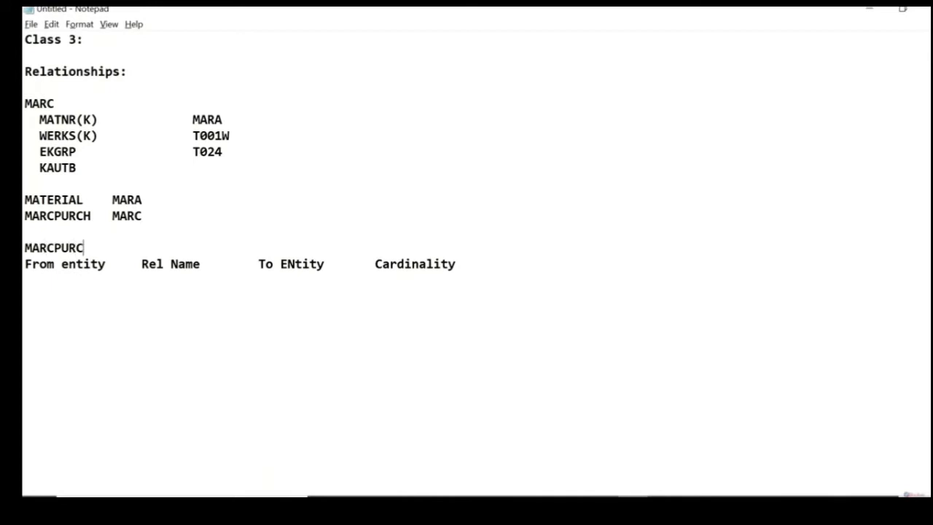
pyautogui.write('H   TYPE 4')
pyautogui.press('Return')
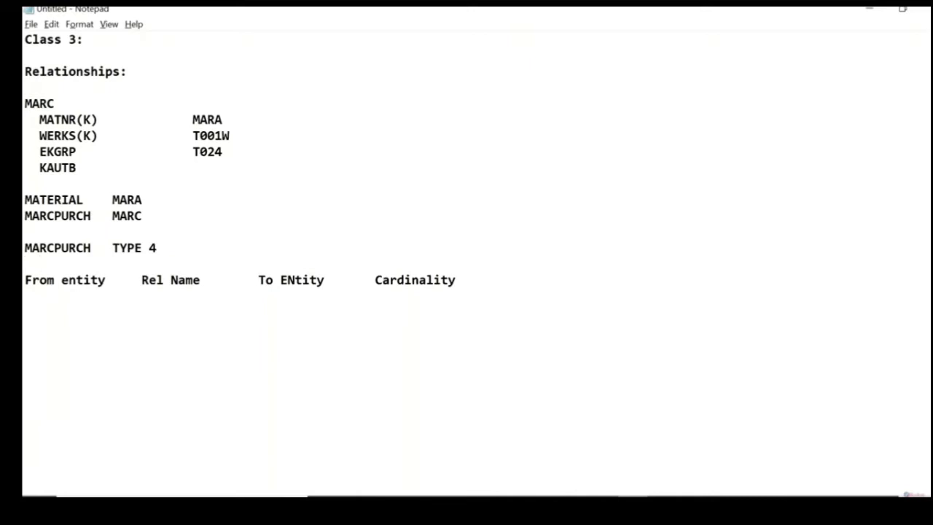
# Step: Add KAUTB as an indented line under MARCPURCH TYPE 4, leaving a blank line above the From entity header row
pyautogui.write('KAUTB')
pyautogui.moveTo(244, 155); pyautogui.dragTo(30, 123)
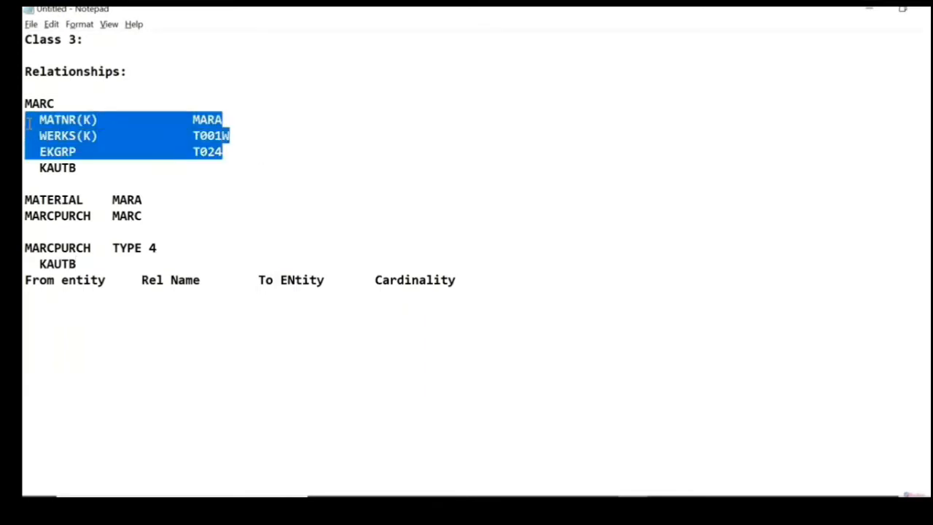
pyautogui.click(79, 264)
pyautogui.press('Return')
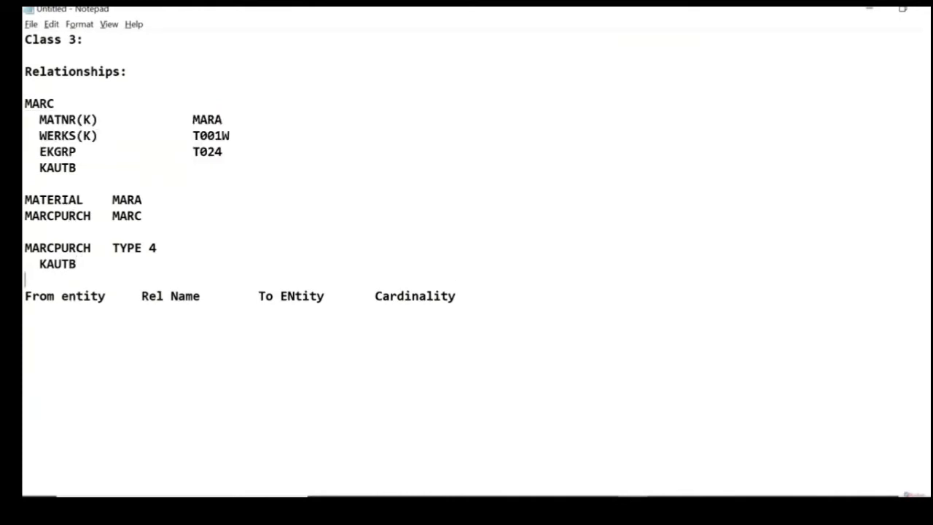
# Step: Add the line WERKS TYPE 3 directly above MARCPURCH TYPE 4, aligned with its columns
pyautogui.click(79, 152)
pyautogui.moveTo(79, 153); pyautogui.dragTo(37, 151)
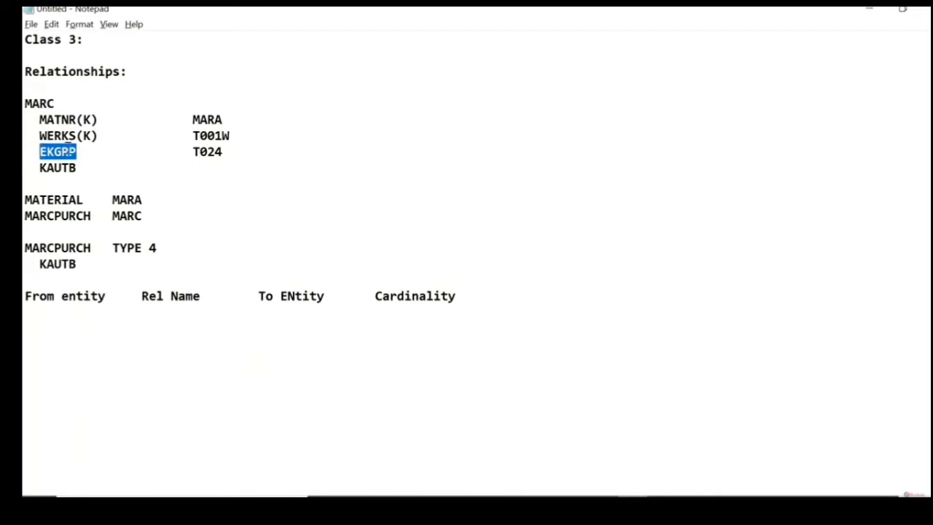
pyautogui.moveTo(231, 151); pyautogui.dragTo(193, 151)
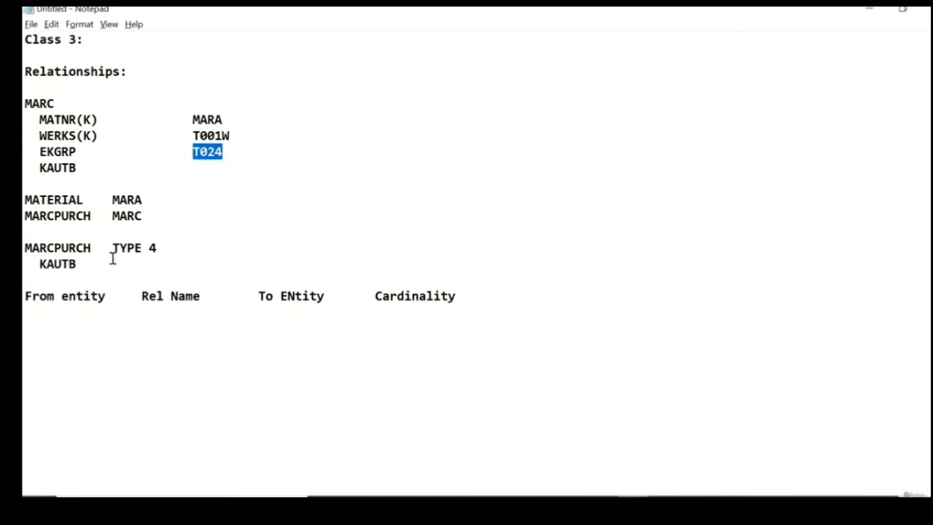
pyautogui.click(48, 239)
pyautogui.press('Return')
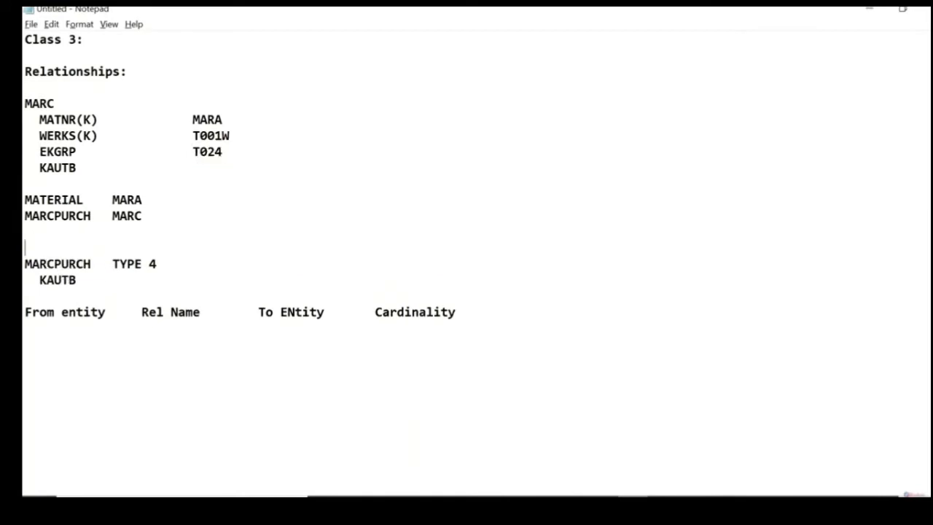
pyautogui.write('WERKS       T')
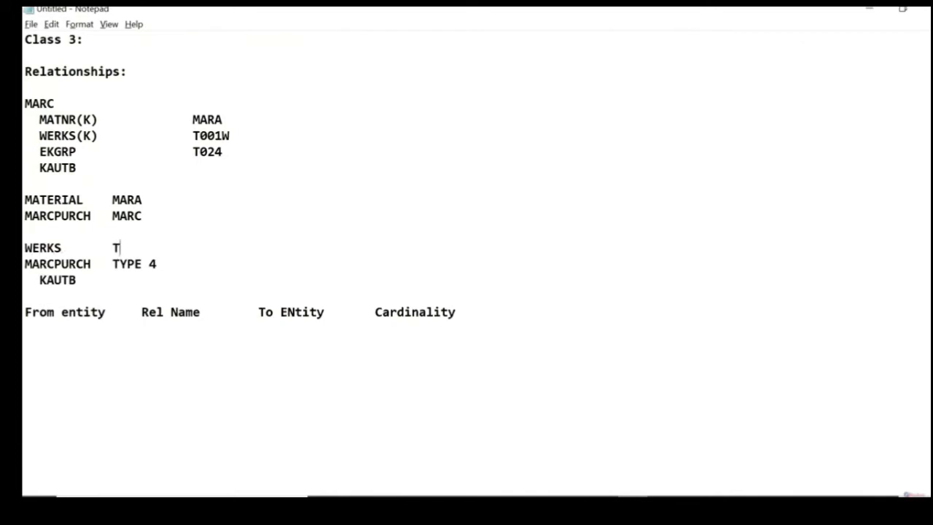
pyautogui.write('YPE 3')
# Step: Add the line EKGRP_X TYPE 3 directly above the WERKS TYPE 3 line
pyautogui.press('Up')
pyautogui.press('Return')
pyautogui.write('EKG')
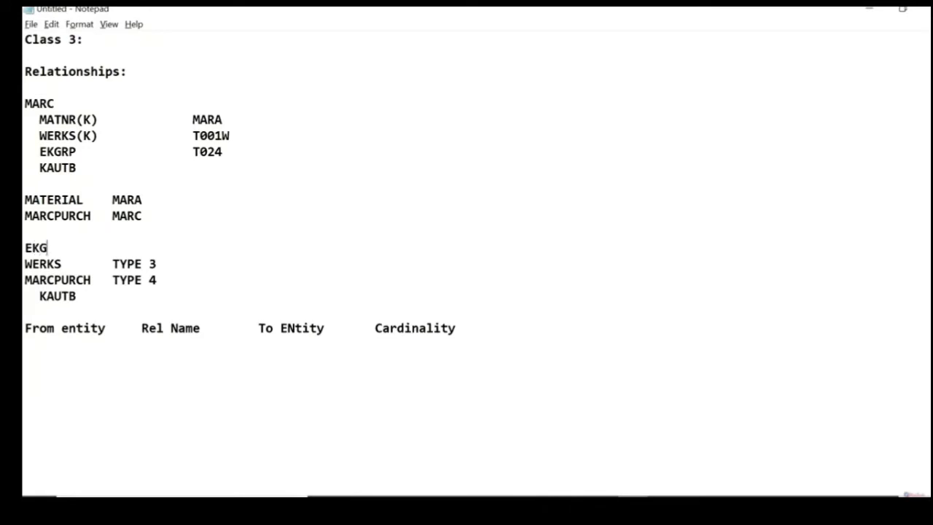
pyautogui.write('RP_X     TYPE 4')
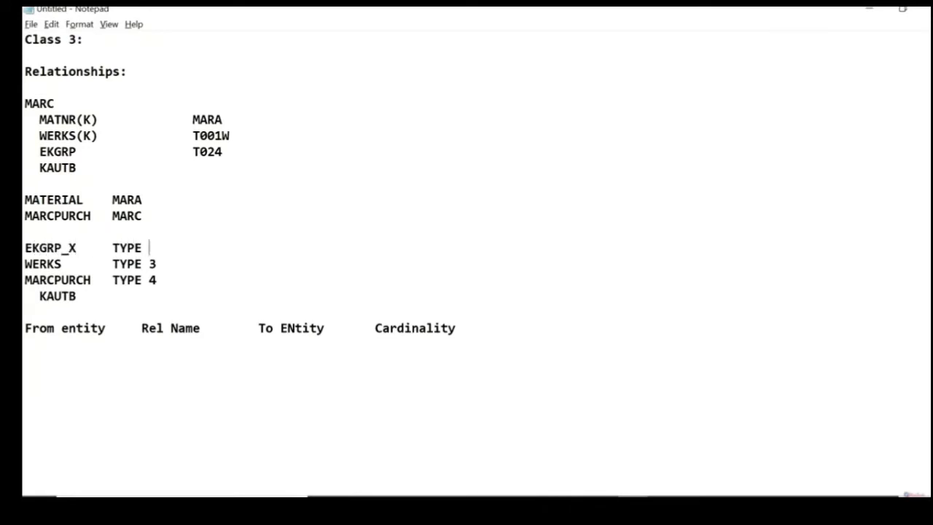
pyautogui.press('BackSpace')
pyautogui.write('3')
pyautogui.click(156, 280)
pyautogui.click(76, 296)
pyautogui.press('Left')
pyautogui.press('Left')
pyautogui.press('Left')
pyautogui.press('Left')
pyautogui.press('Left')
pyautogui.press('Left')
pyautogui.press('Home')
pyautogui.hotkey('shift', 'End')
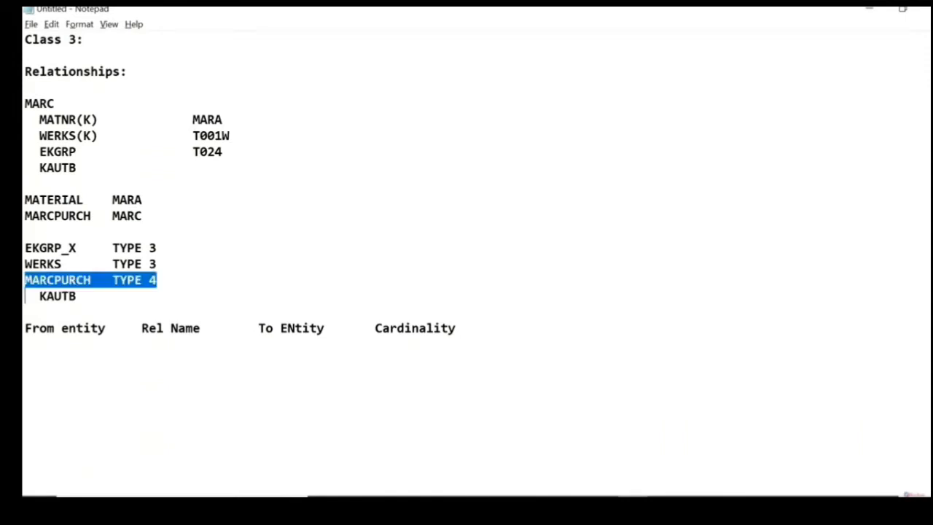
pyautogui.hotkey('shift', 'Down')
pyautogui.press('Left')
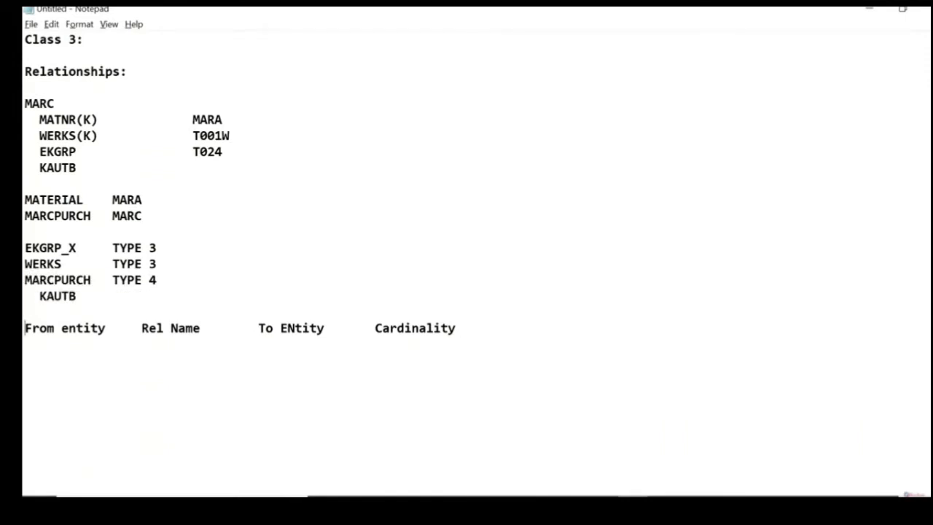
pyautogui.hotkey('shift', 'End')
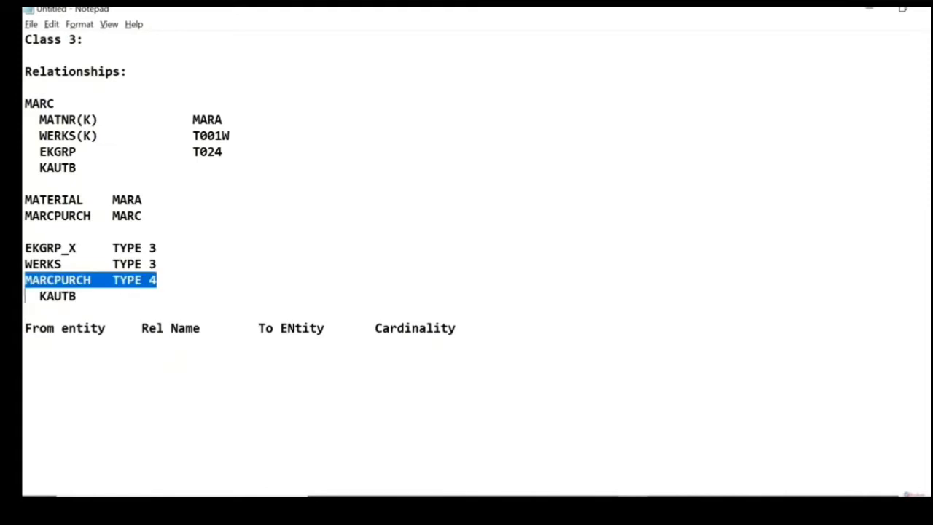
pyautogui.hotkey('shift', 'Down')
# Step: Below the From entity header row, add a relationship row with MATERIAL, XXXX, MARCPURCH and cardinality 1:N
pyautogui.press('Down')
pyautogui.press('Down')
pyautogui.press('Down')
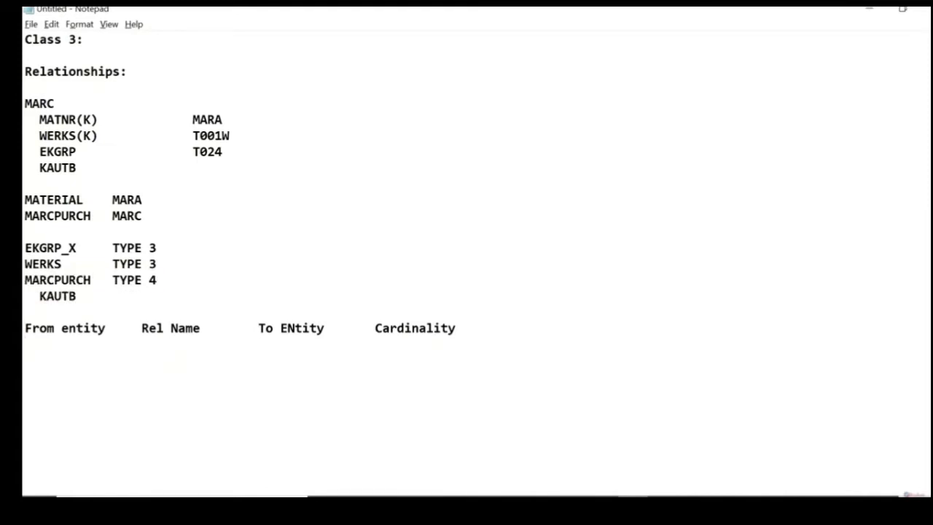
pyautogui.write('MATERIAL')
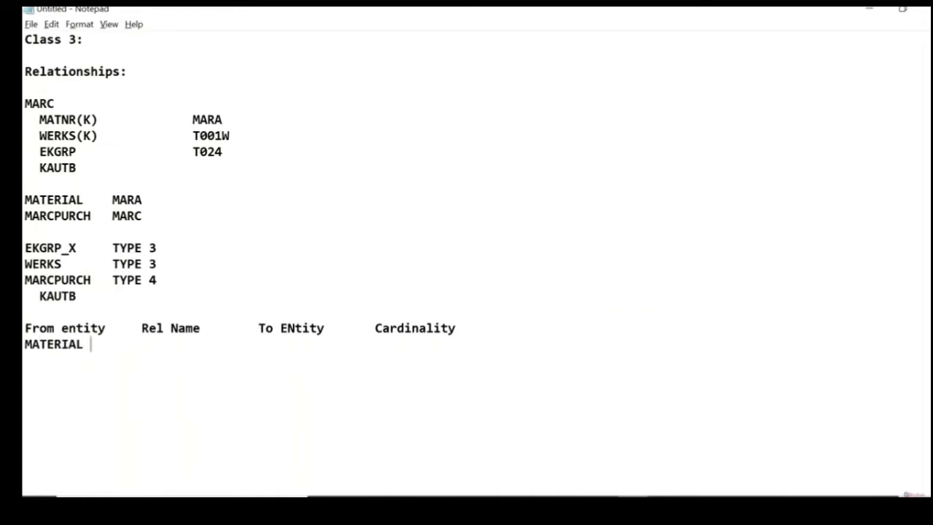
pyautogui.press('Tab')
pyautogui.write('XXXX')
pyautogui.press('Tab')
pyautogui.write('MAR')
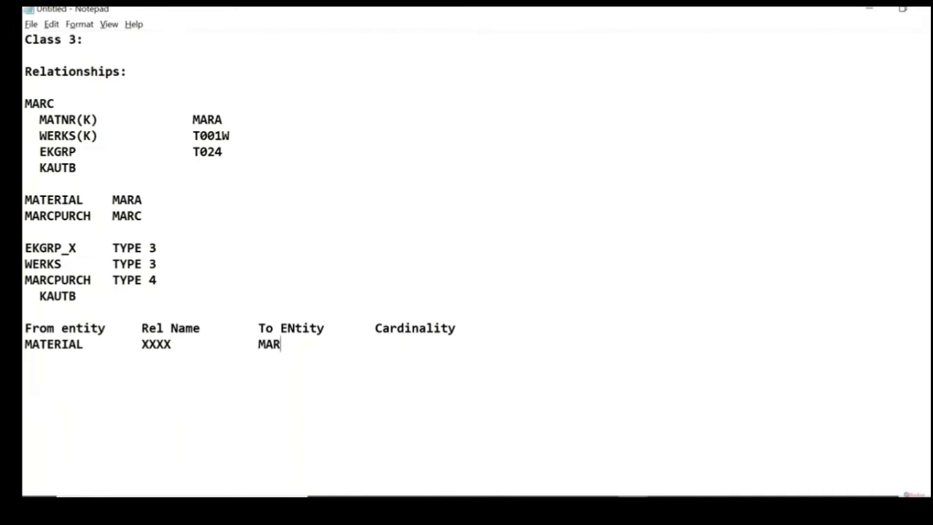
pyautogui.write('CPURCH       1:N')
pyautogui.press('Return')
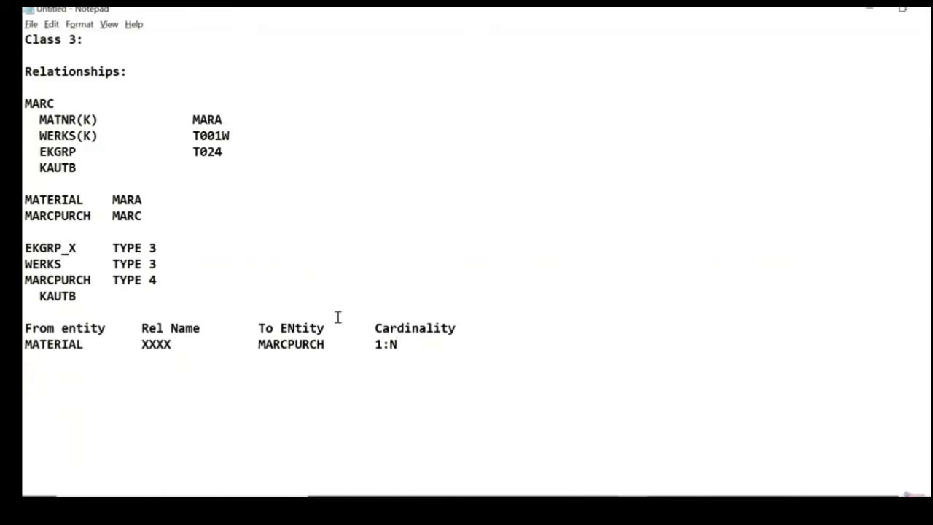
# Step: Add a Rel Type column after Cardinality and enter Leading for the MATERIAL row
pyautogui.click(453, 331)
pyautogui.press('Tab')
pyautogui.write('Rel Type')
pyautogui.press('Down')
pyautogui.press('Tab')
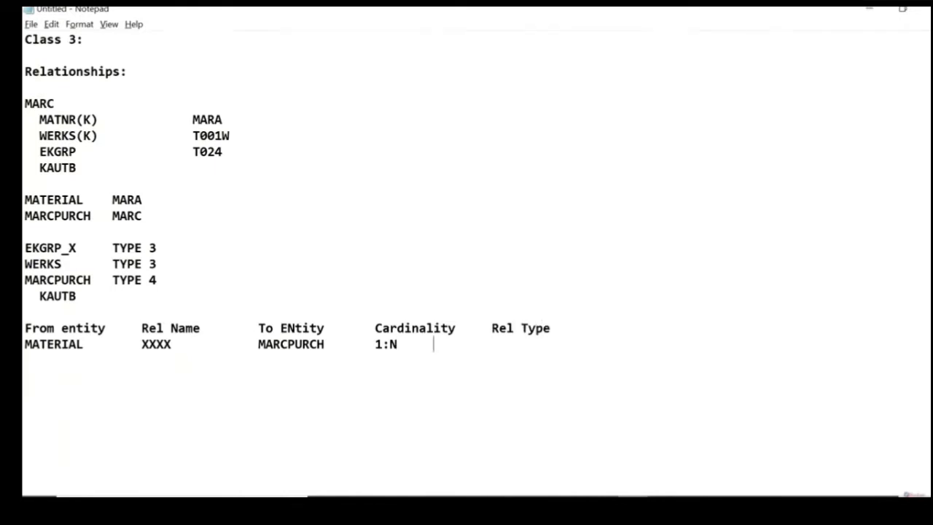
pyautogui.write('Leading')
pyautogui.press('Return')
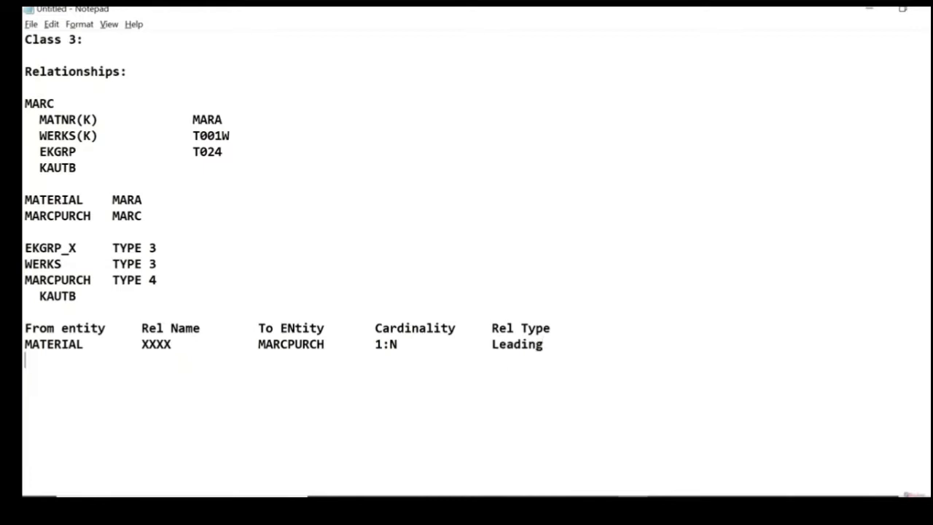
# Step: A few blank lines below the table, write "Leading relationship: the from entity will become key field of to entity"
pyautogui.press('Return')
pyautogui.press('Return')
pyautogui.press('Return')
pyautogui.write('Leading rela')
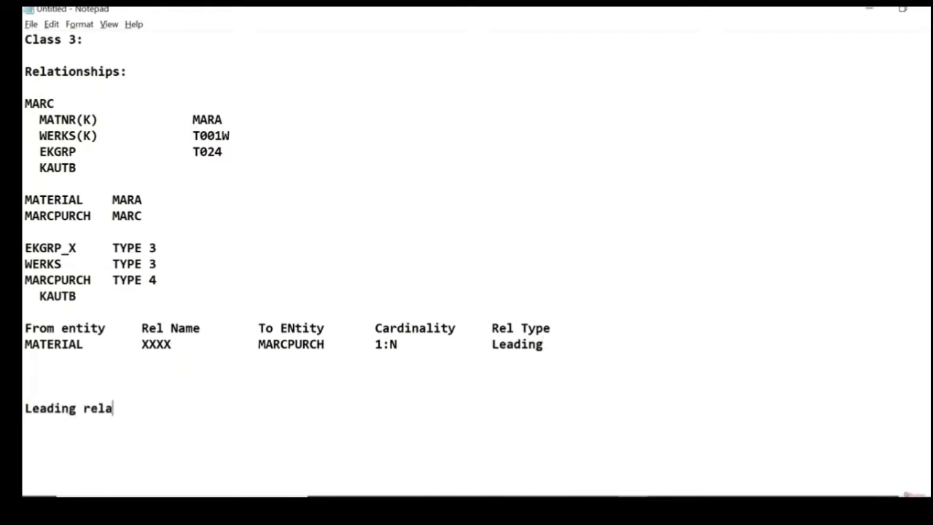
pyautogui.write('tionship')
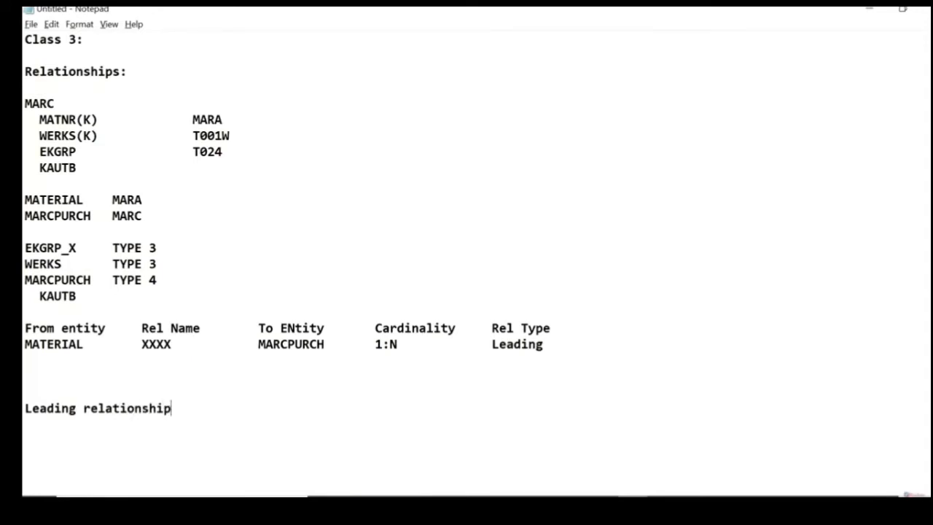
pyautogui.write(': the from entity')
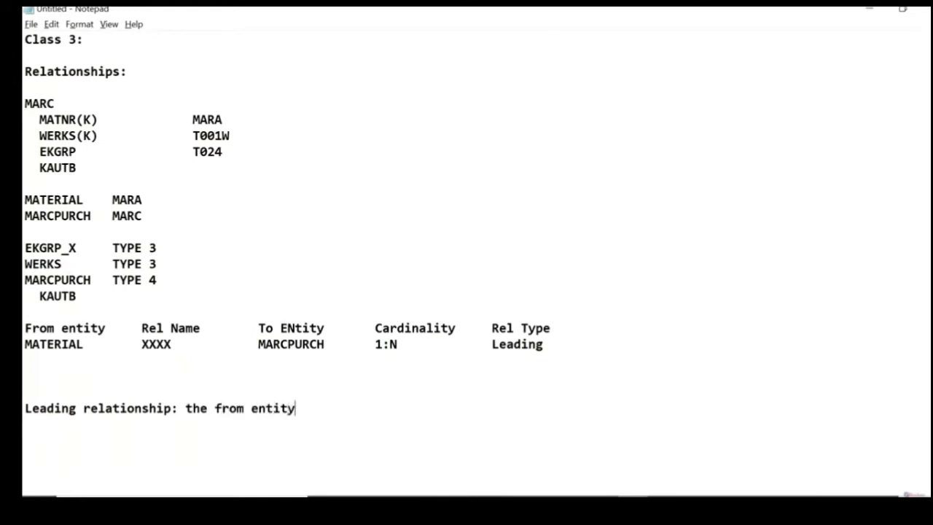
pyautogui.write(' will bev')
pyautogui.press('BackSpace')
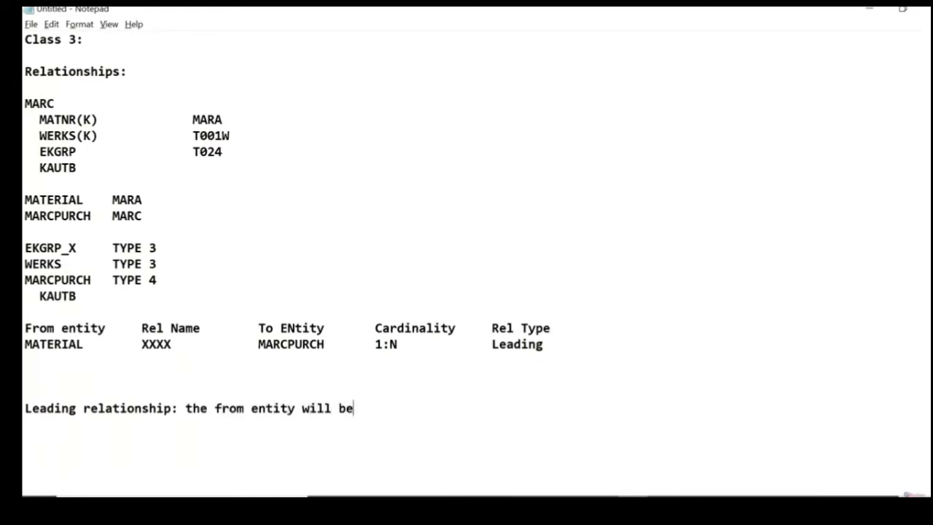
pyautogui.write('come key field')
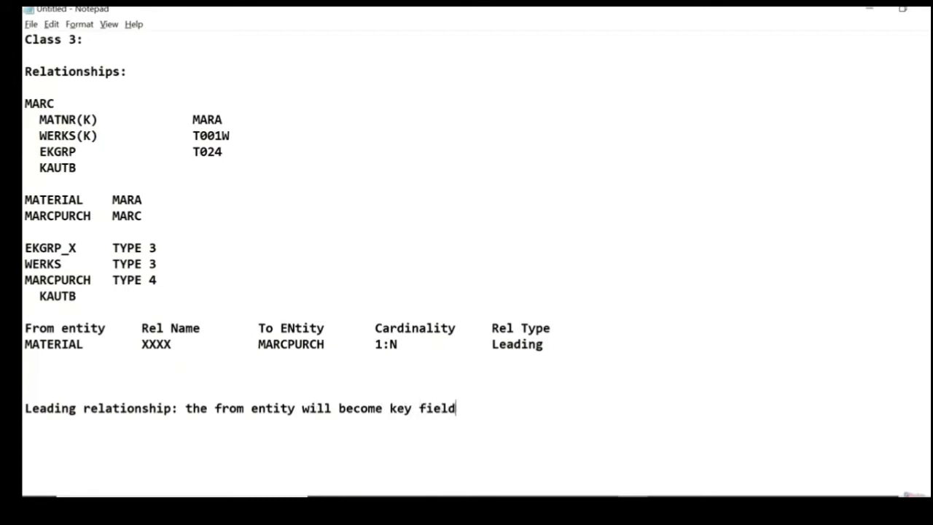
pyautogui.write(' of to entity')
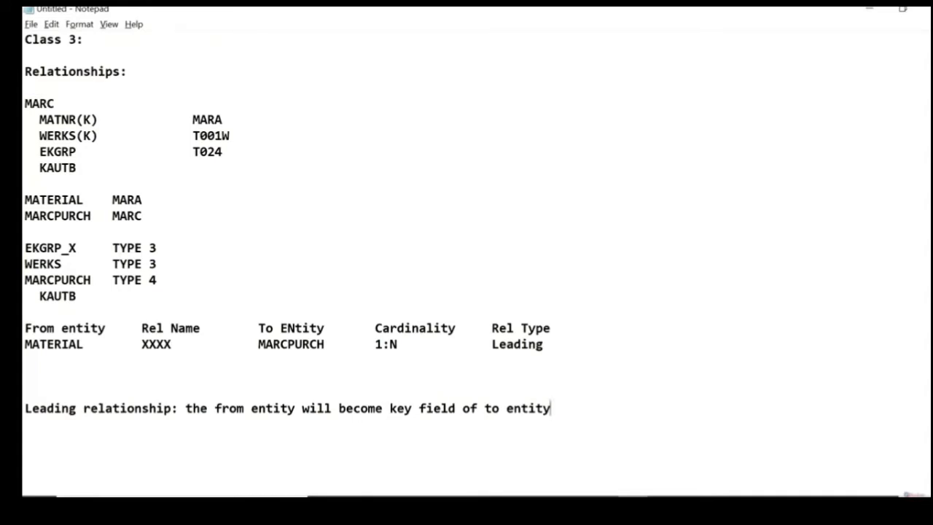
# Step: Reword "key field" in the leading relationship definition as "key attribute(field)"
pyautogui.press('Left')
pyautogui.press('Left')
pyautogui.press('Left')
pyautogui.press('Left')
pyautogui.press('Left')
pyautogui.press('Left')
pyautogui.press('Left')
pyautogui.press('Left')
pyautogui.press('Left')
pyautogui.press('Left')
pyautogui.press('Left')
pyautogui.press('Left')
pyautogui.press('Left')
pyautogui.press('Left')
pyautogui.press('Left')
pyautogui.press('Left')
pyautogui.press('Right')
pyautogui.press('Right')
pyautogui.press('Right')
pyautogui.write(')')
pyautogui.press('Left')
pyautogui.press('Left')
pyautogui.press('Left')
pyautogui.press('Left')
pyautogui.press('Left')
pyautogui.press('Left')
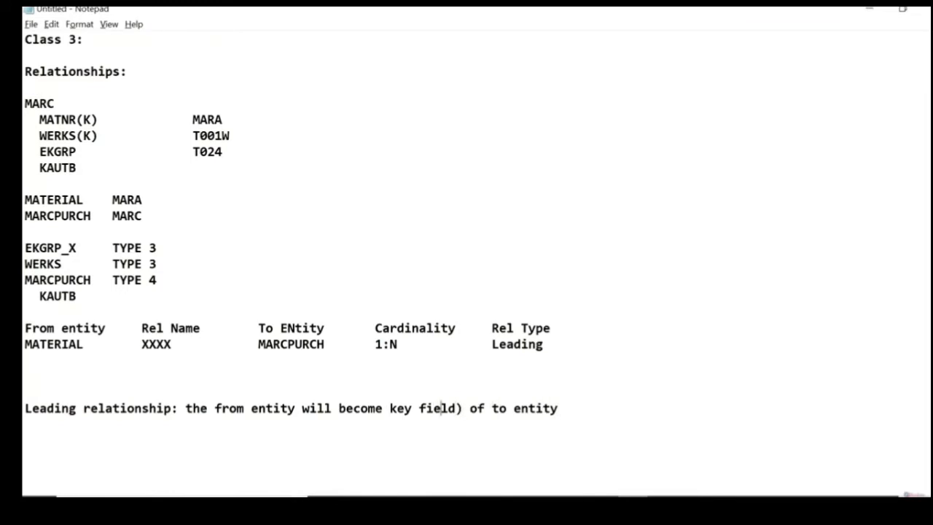
pyautogui.write('(')
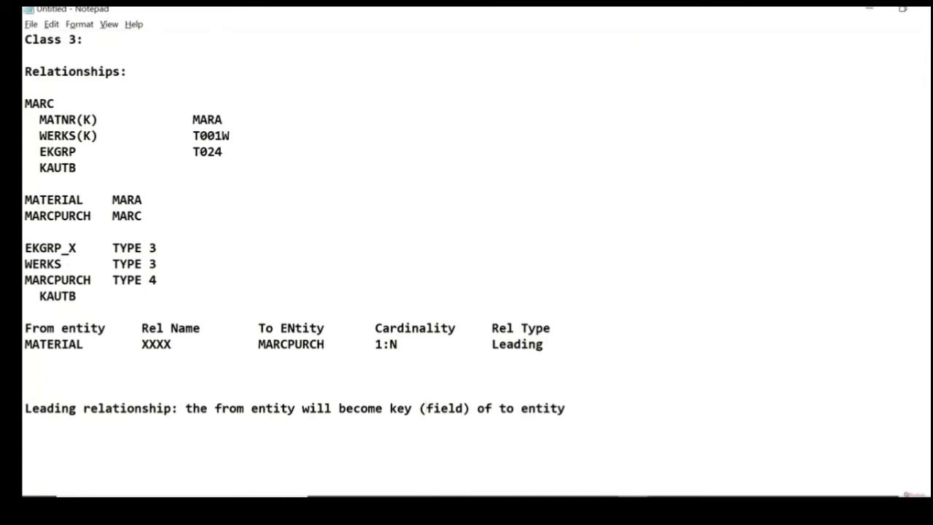
pyautogui.write('attribute')
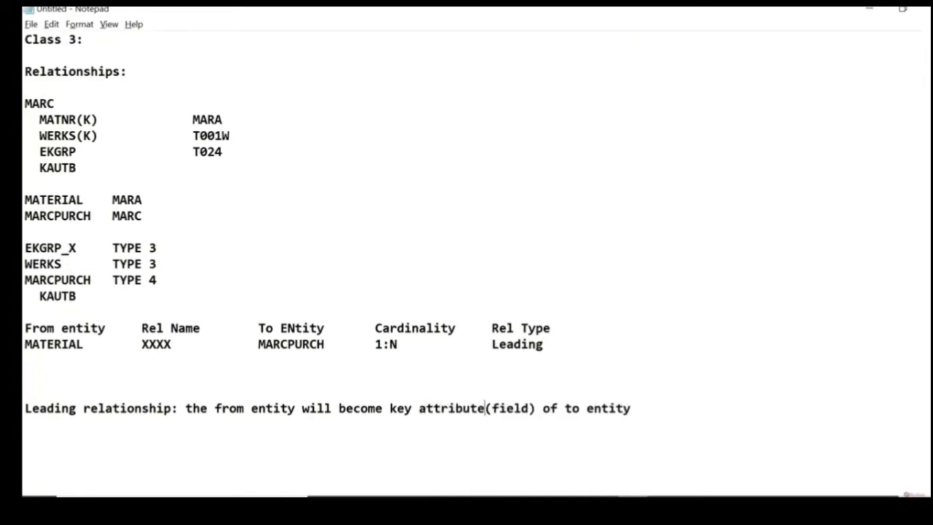
# Step: Copy the MARCPURCH TYPE 4 and KAUTB lines and paste them below the leading relationship definition
pyautogui.click(25, 425)
pyautogui.moveTo(94, 298); pyautogui.dragTo(26, 284)
pyautogui.hotkey('ctrl', 'c')
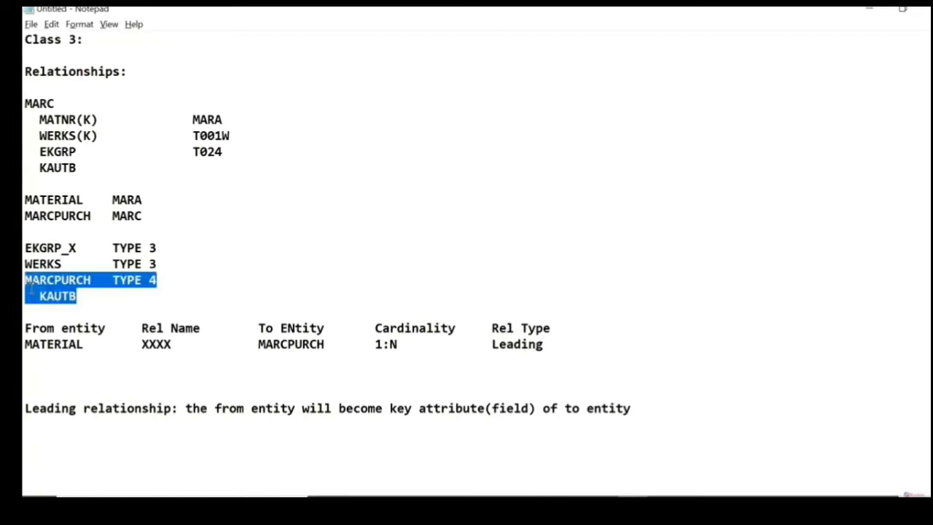
pyautogui.click(50, 436)
pyautogui.hotkey('ctrl', 'v')
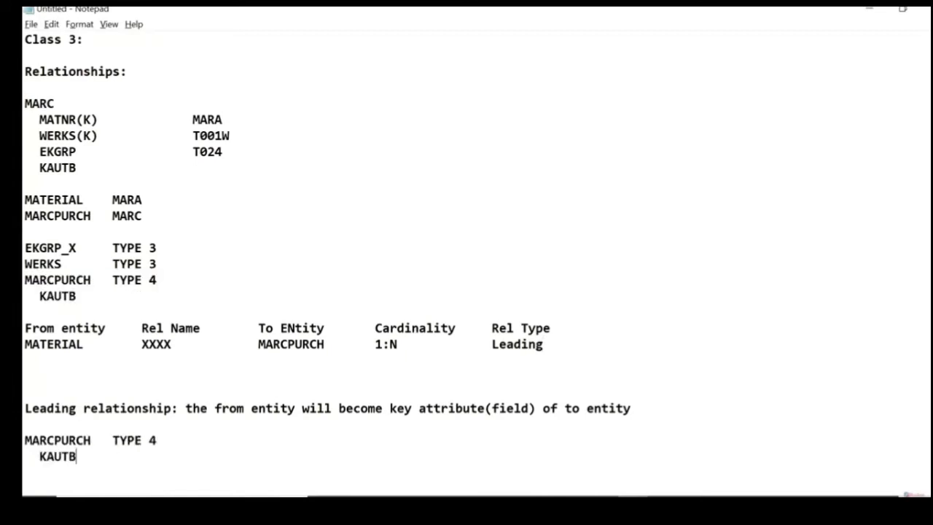
# Step: In the pasted MARCPURCH block, insert the indented line material(k) above KAUTB
pyautogui.click(37, 457)
pyautogui.press('Return')
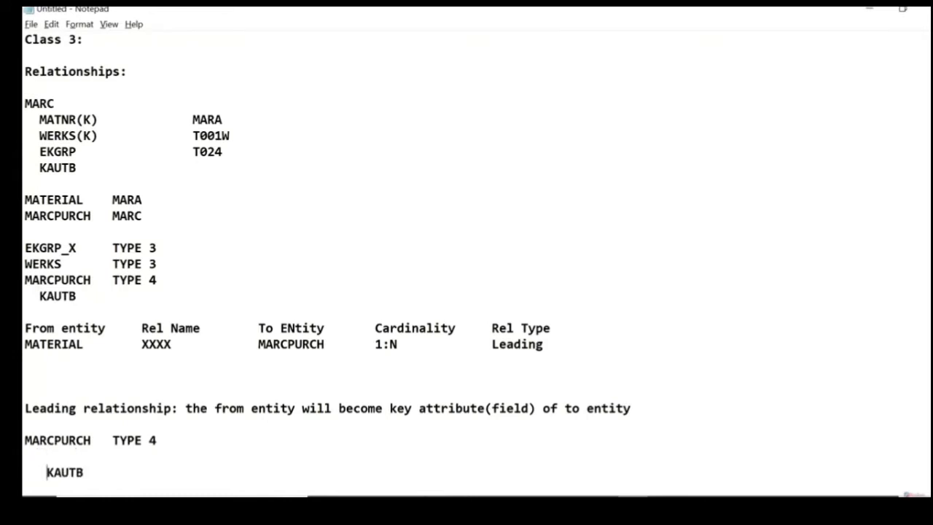
pyautogui.write('material(k)')
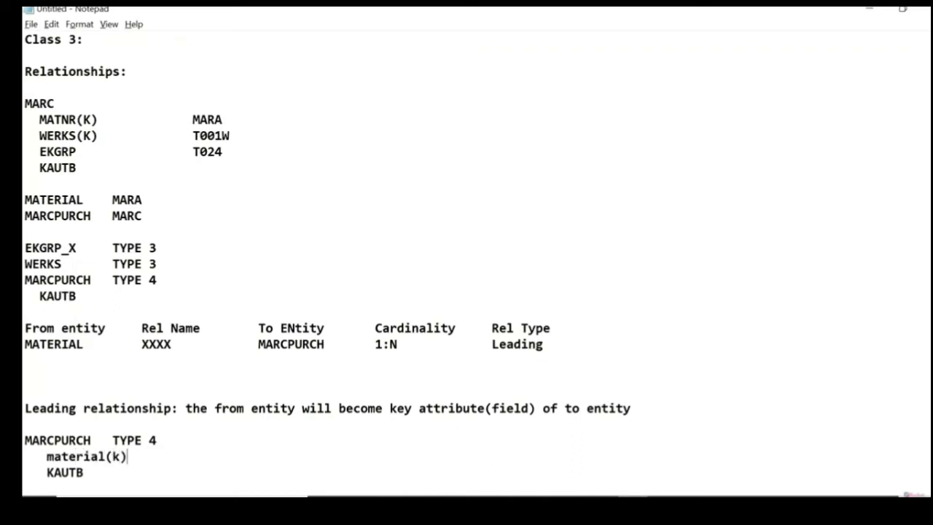
pyautogui.click(84, 472)
# Step: Below the MATERIAL row of the relationship table, start a WERKS row with Rel Name XXXX and To ENtity MARCPURCH
pyautogui.moveTo(40, 120)
pyautogui.mouseDown()
pyautogui.moveTo(102, 120)
pyautogui.moveTo(28, 133)
pyautogui.moveTo(39, 135)
pyautogui.mouseUp()
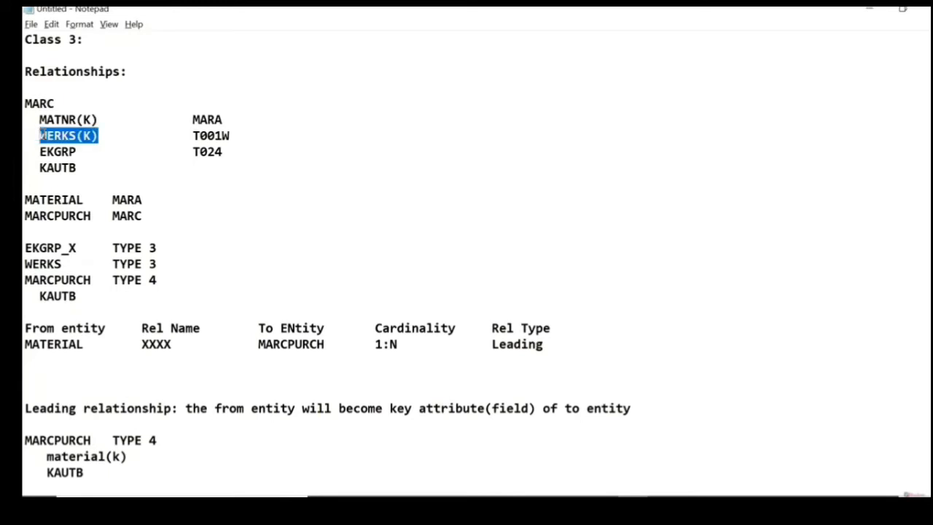
pyautogui.click(547, 344)
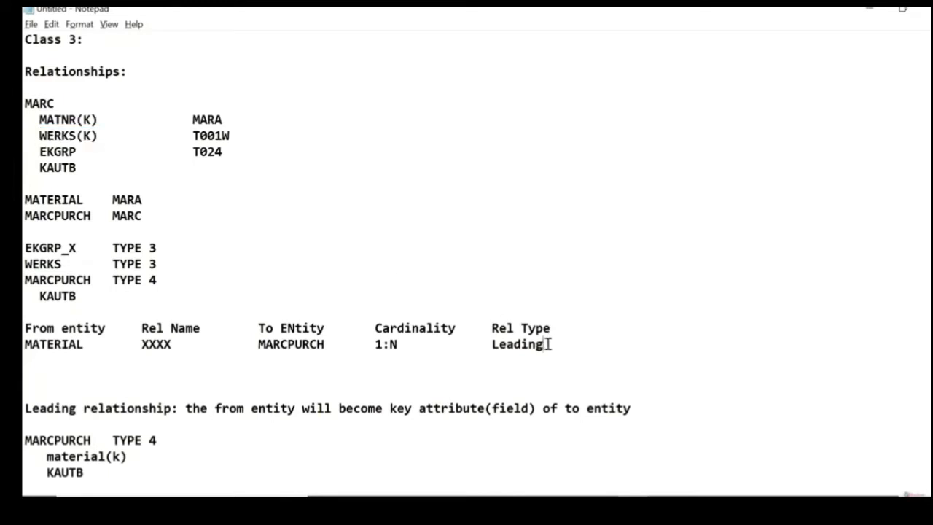
pyautogui.press('Return')
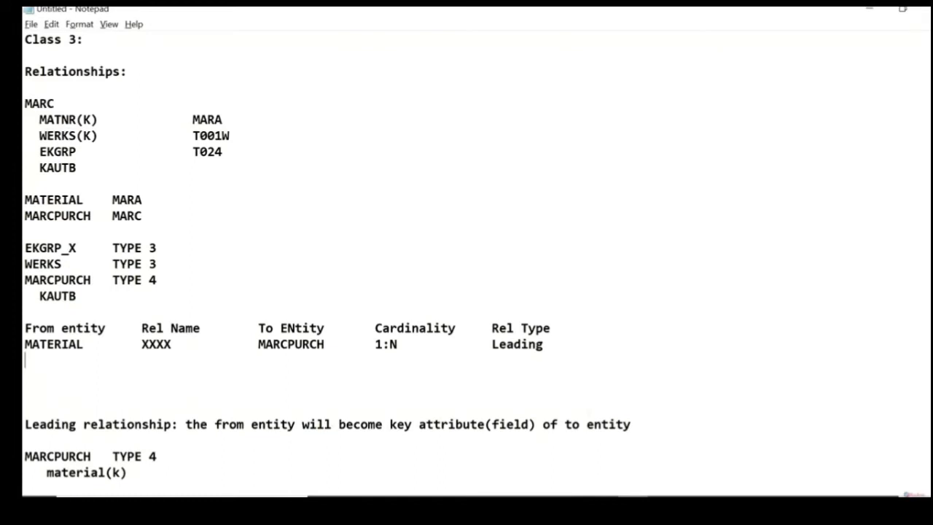
pyautogui.write('WERKS ')
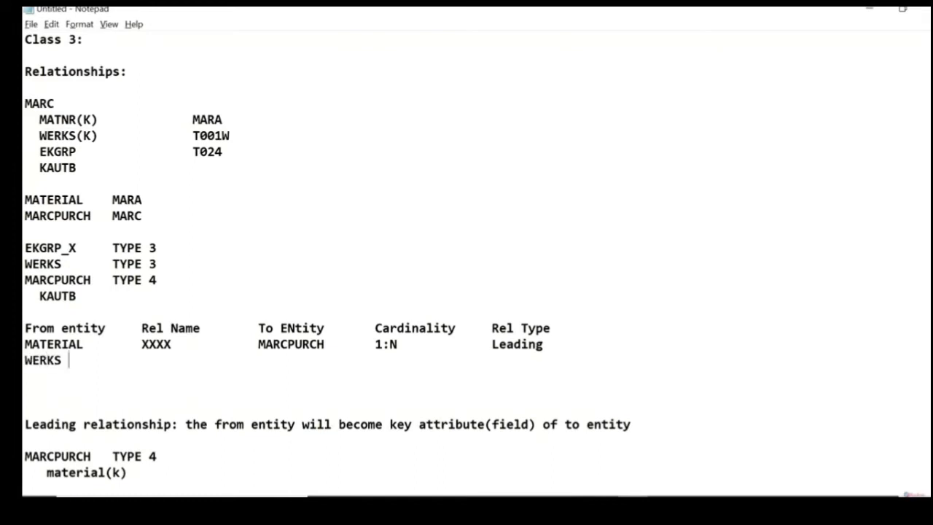
pyautogui.write('          XXXX             MARCPURCH')
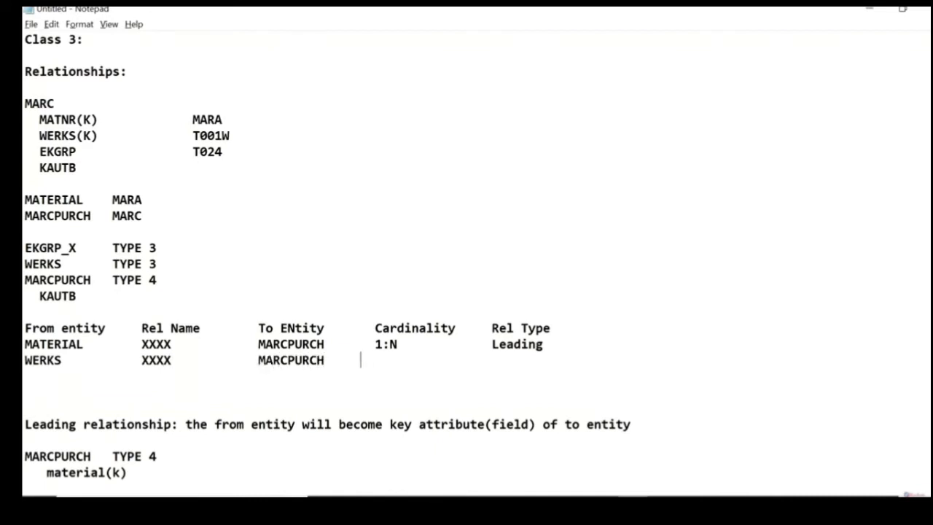
pyautogui.write('      1:N')
# Step: Complete the WERKS row with cardinality 1:N and relationship type qualifying, aligned under the Rel Type column
pyautogui.write('qualifying')
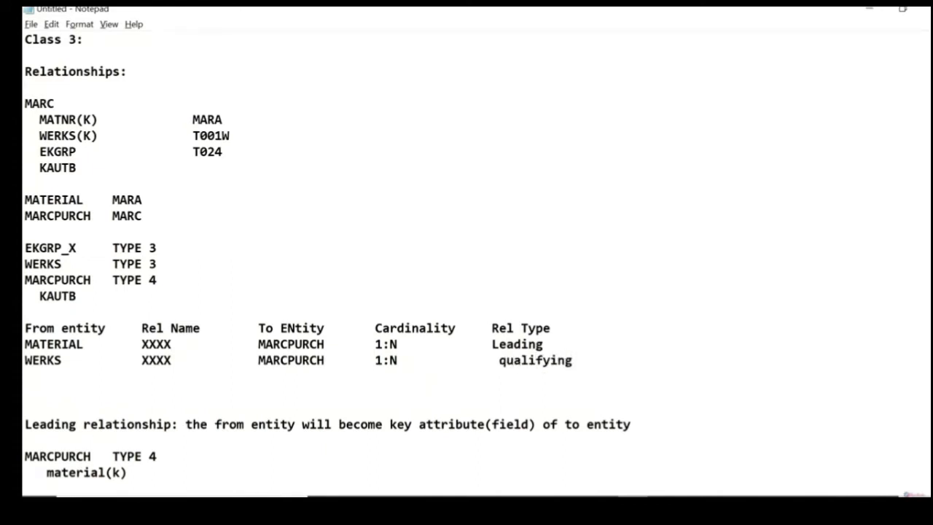
pyautogui.press('Left')
pyautogui.press('Left')
pyautogui.press('Left')
pyautogui.press('Left')
pyautogui.press('Left')
pyautogui.press('Left')
pyautogui.press('Left')
pyautogui.press('Left')
pyautogui.press('Left')
pyautogui.press('Left')
pyautogui.press('BackSpace')
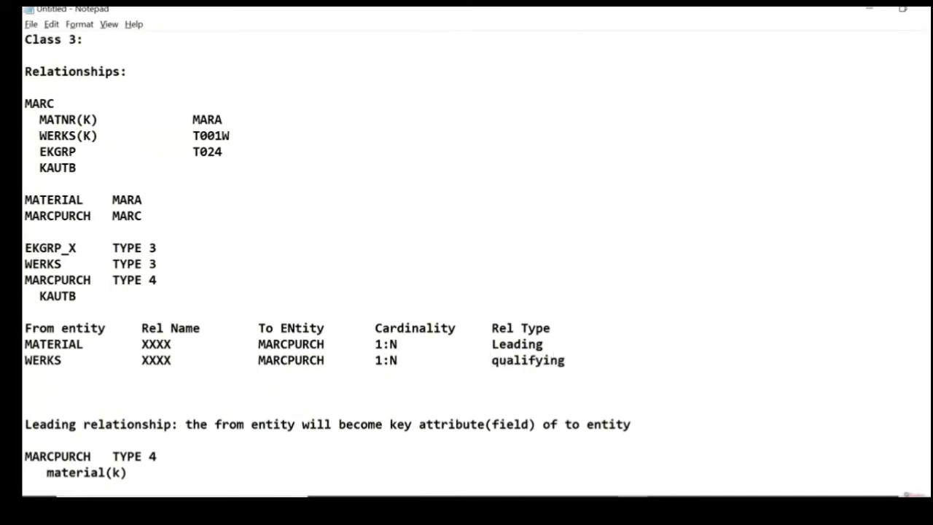
# Step: Duplicate the leading relationship definition onto the line directly below it
pyautogui.press('Down')
pyautogui.press('Down')
pyautogui.press('Down')
pyautogui.press('Down')
pyautogui.press('Down')
pyautogui.press('Down')
pyautogui.press('Down')
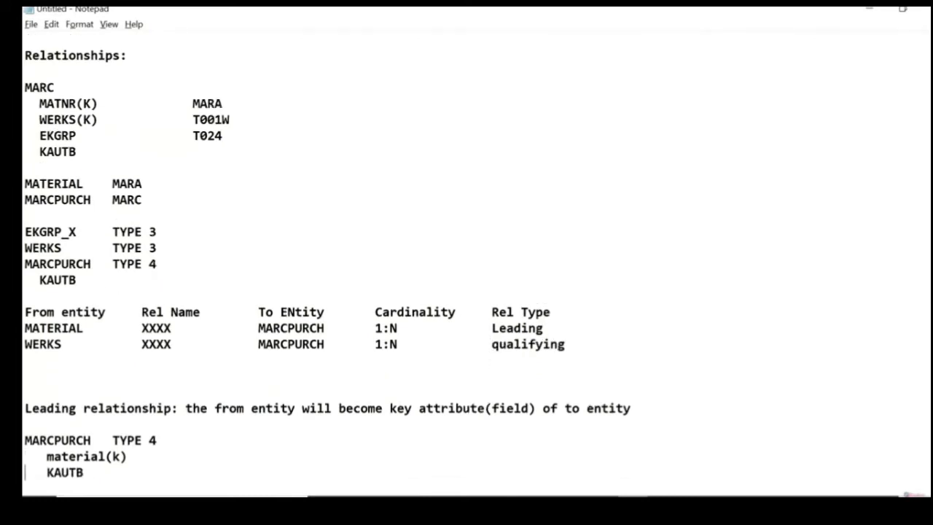
pyautogui.press('Up')
pyautogui.press('Up')
pyautogui.press('Up')
pyautogui.hotkey('shift', 'Up')
pyautogui.hotkey('ctrl', 'c')
pyautogui.press('Down')
pyautogui.hotkey('ctrl', 'v')
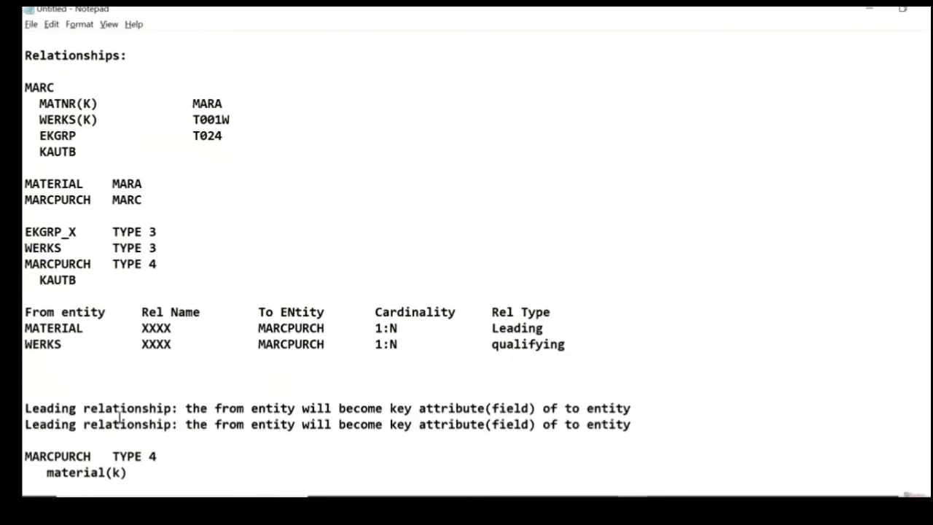
# Step: Change the word Leading in the duplicated definition to Qualifying
pyautogui.click(76, 424)
pyautogui.press('BackSpace')
pyautogui.press('BackSpace')
pyautogui.press('BackSpace')
pyautogui.press('BackSpace')
pyautogui.press('BackSpace')
pyautogui.press('BackSpace')
pyautogui.press('BackSpace')
pyautogui.write('Qiu')
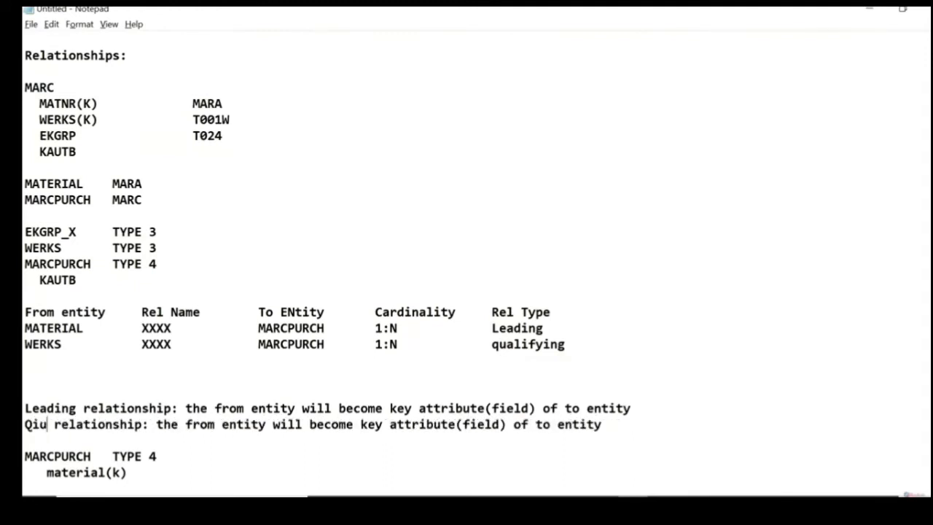
pyautogui.press('BackSpace')
pyautogui.press('BackSpace')
pyautogui.write('ualifyin')
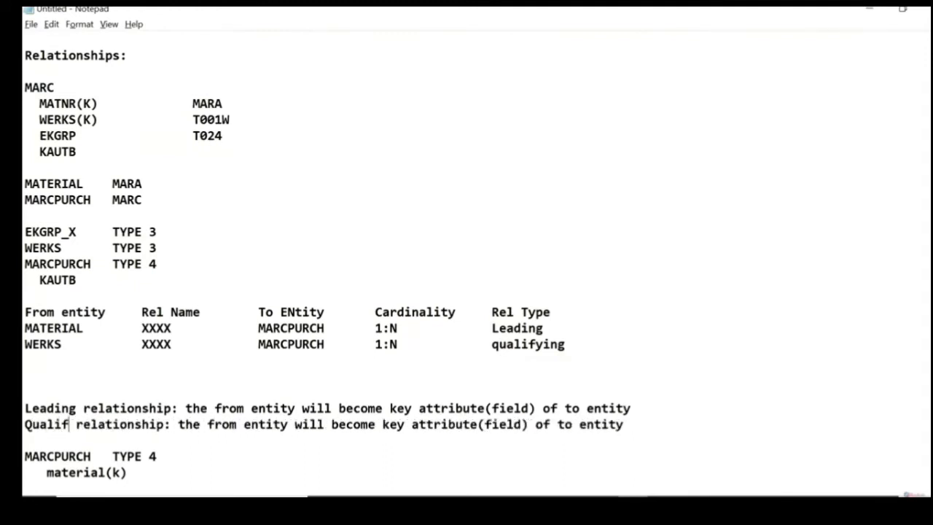
pyautogui.write('g')
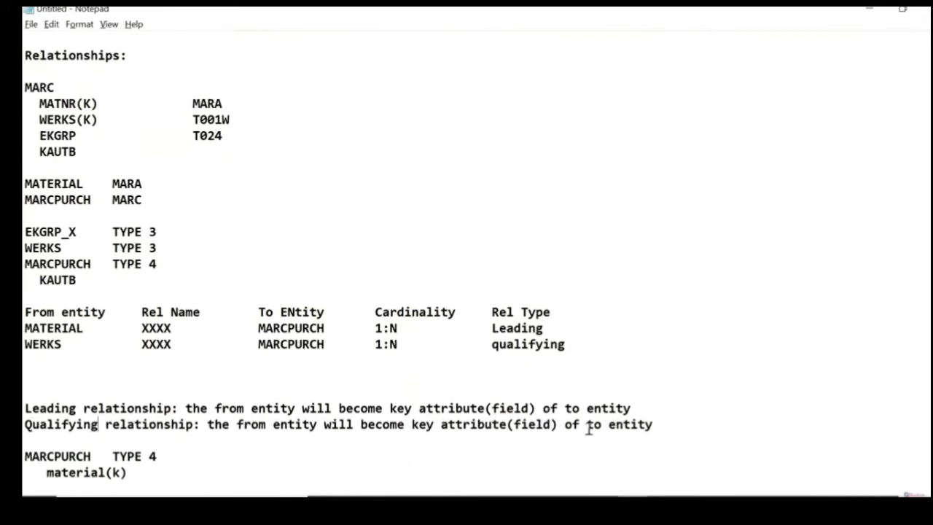
# Step: Extend the qualifying relationship definition with "and also the value should qualify the check table entry of type 3"
pyautogui.click(655, 426)
pyautogui.write('and also the value ')
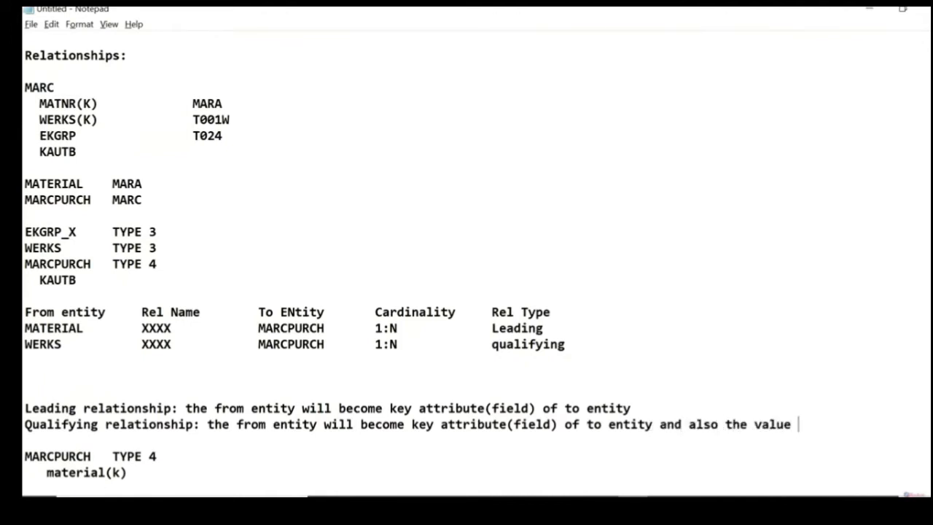
pyautogui.write('should quali')
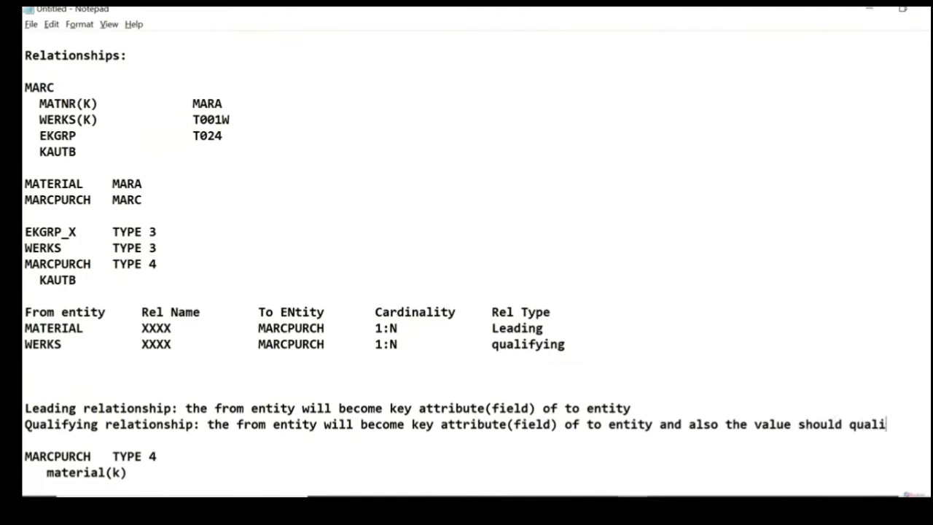
pyautogui.write('fy the check table entry ')
pyautogui.write('of t')
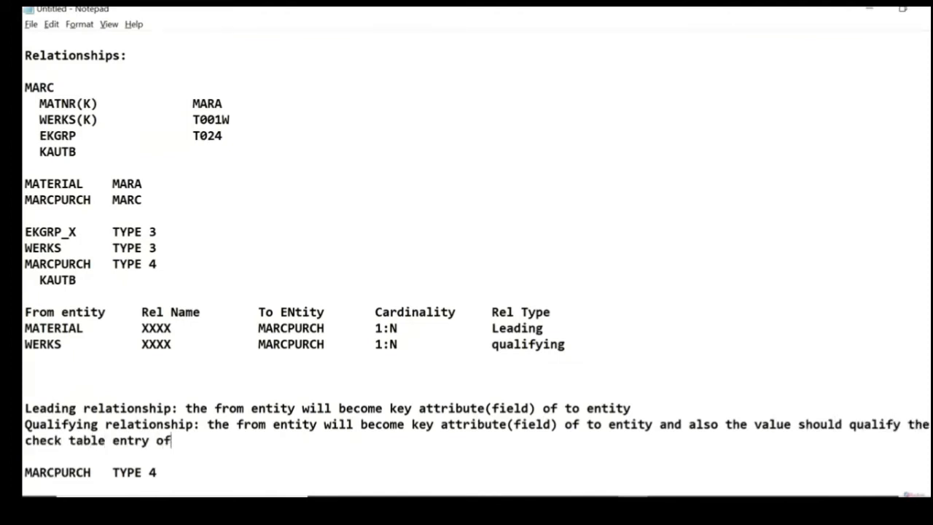
pyautogui.write('ype 3 data')
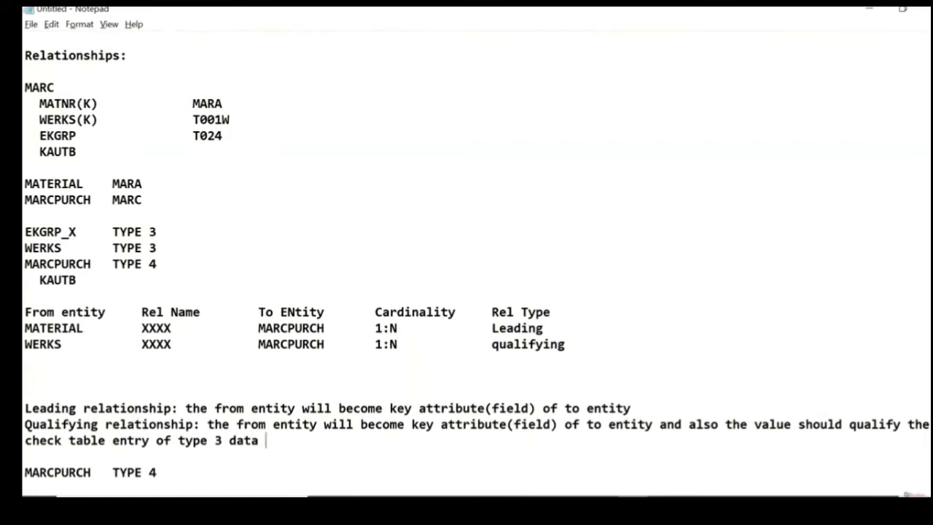
pyautogui.press('BackSpace')
pyautogui.press('BackSpace')
pyautogui.press('BackSpace')
pyautogui.press('BackSpace')
pyautogui.press('BackSpace')
# Step: In the MARCPURCH block below the definitions, insert the indented line werks(k) between material(k) and KAUTB
pyautogui.press('Down')
pyautogui.press('Down')
pyautogui.press('Down')
pyautogui.press('Down')
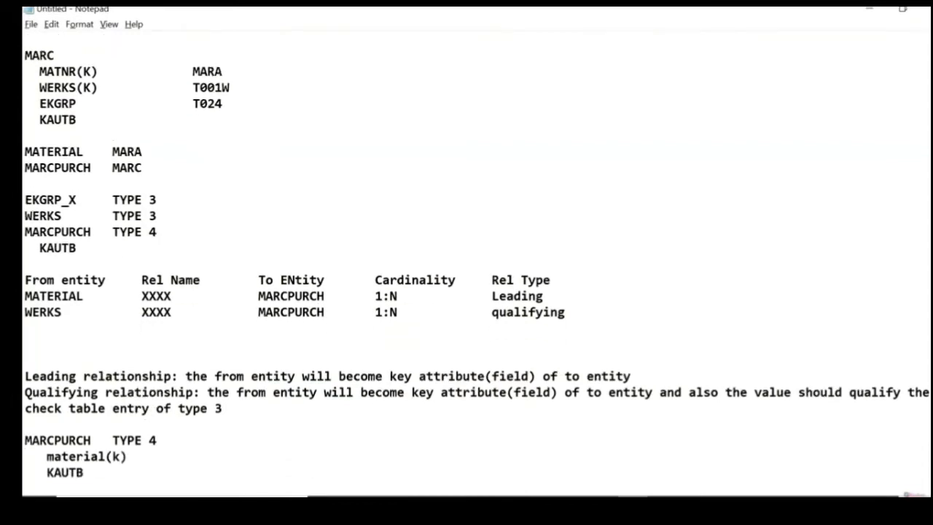
pyautogui.press('Return')
pyautogui.press('Up')
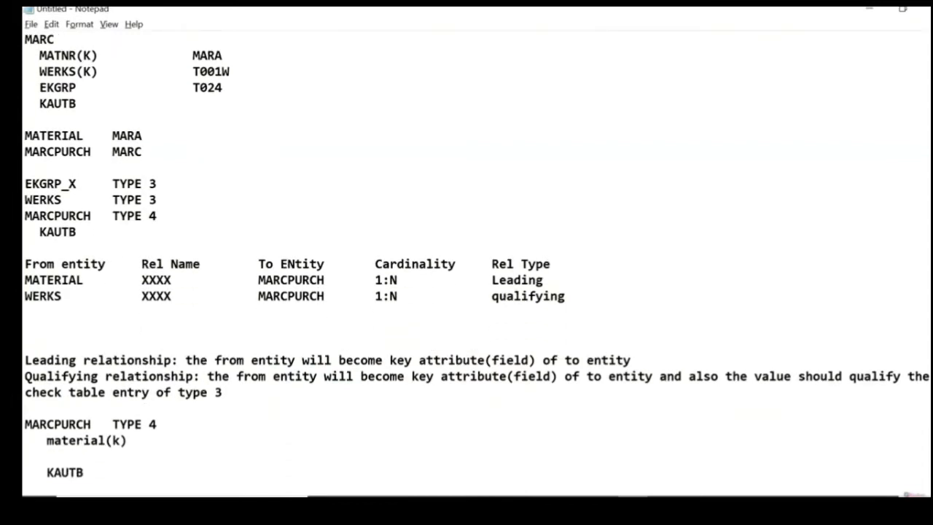
pyautogui.write('werks(k)')
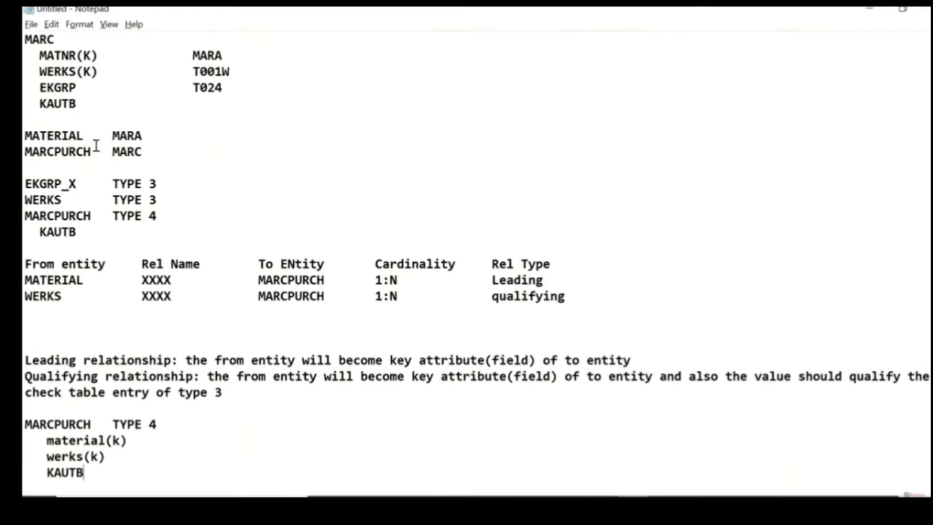
pyautogui.moveTo(79, 88); pyautogui.dragTo(40, 87)
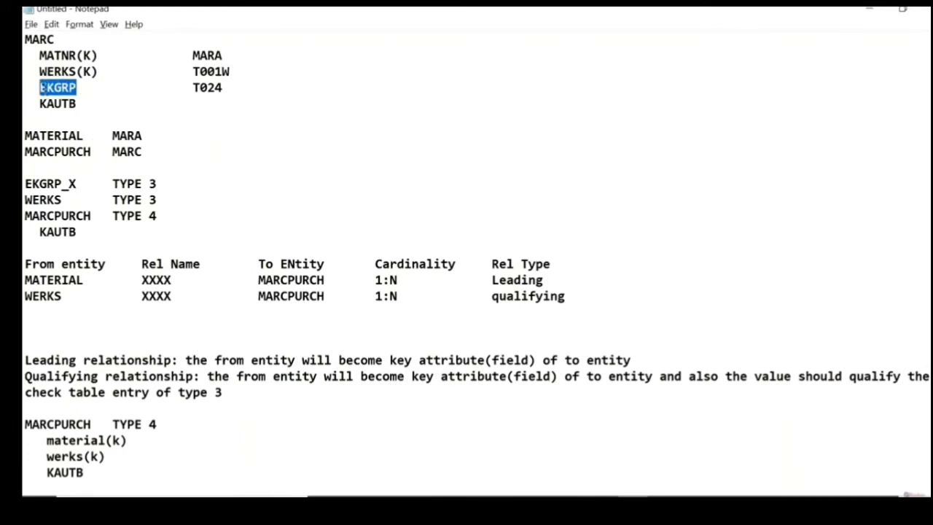
pyautogui.moveTo(164, 199); pyautogui.dragTo(32, 200)
pyautogui.click(81, 87)
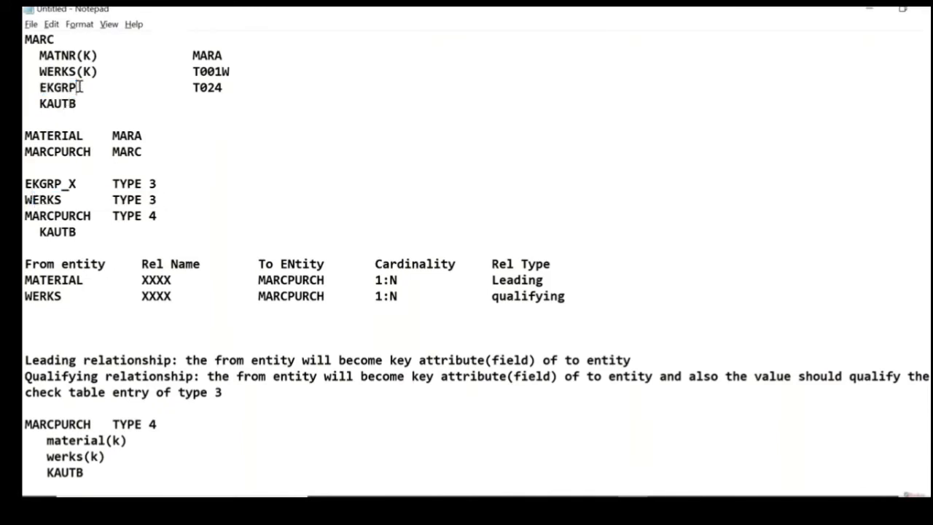
pyautogui.click(89, 234)
pyautogui.press('Return')
pyautogui.write('ekgr')
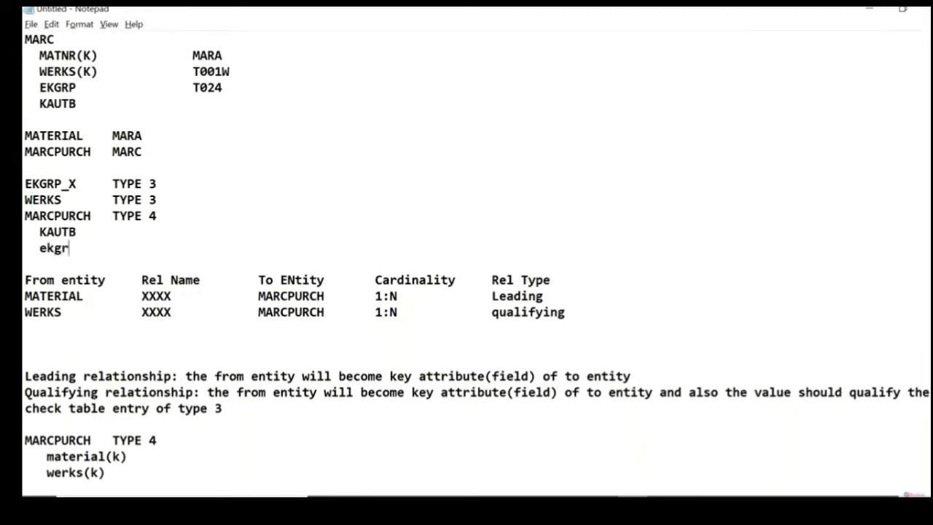
pyautogui.write('p')
pyautogui.press('BackSpace')
pyautogui.press('BackSpace')
pyautogui.press('BackSpace')
pyautogui.press('BackSpace')
pyautogui.press('BackSpace')
# Step: Below the WERKS row of the relationship table, add an EKGRP_X row with Rel Name EKGRP and To ENtity MARCPURCH
pyautogui.click(26, 264)
pyautogui.press('Down')
pyautogui.press('Down')
pyautogui.press('Down')
pyautogui.press('Down')
pyautogui.write('EKGRP')
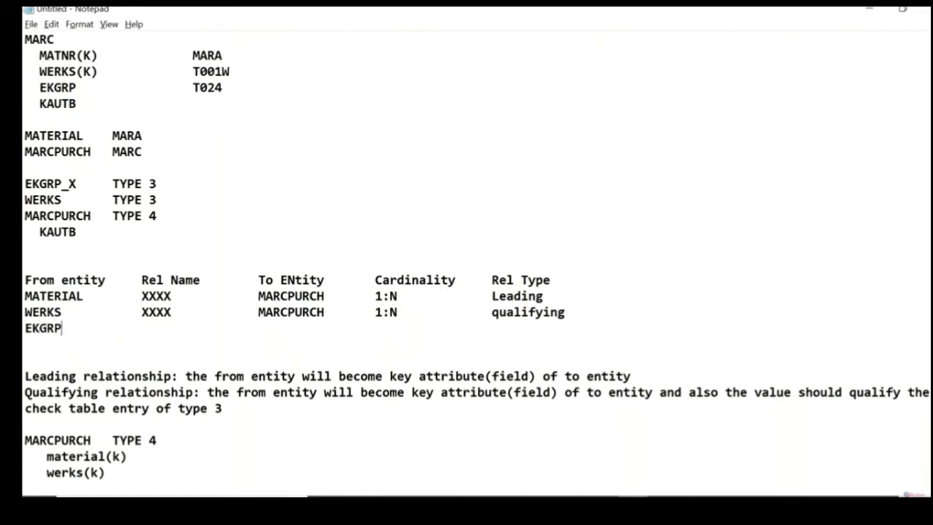
pyautogui.write('_X')
pyautogui.write('         EK')
pyautogui.write('GRP       ')
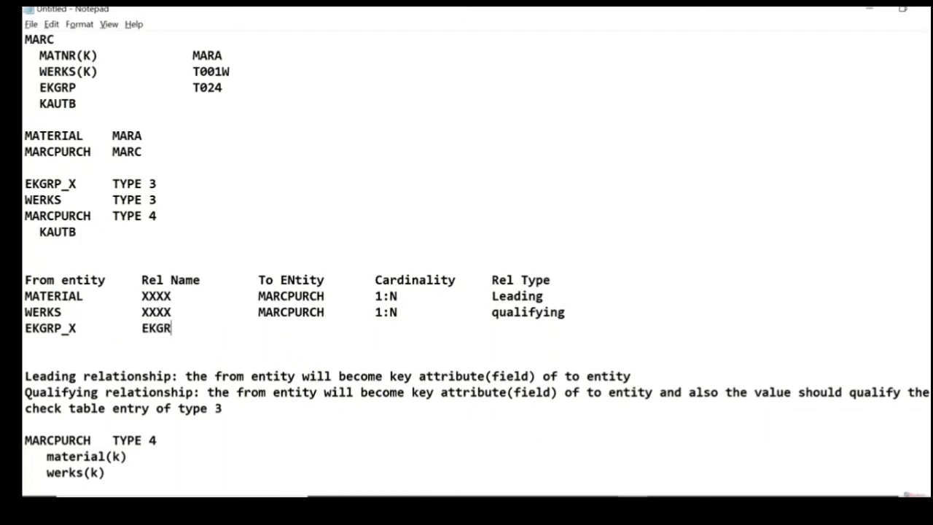
pyautogui.write('    MARCPURCH')
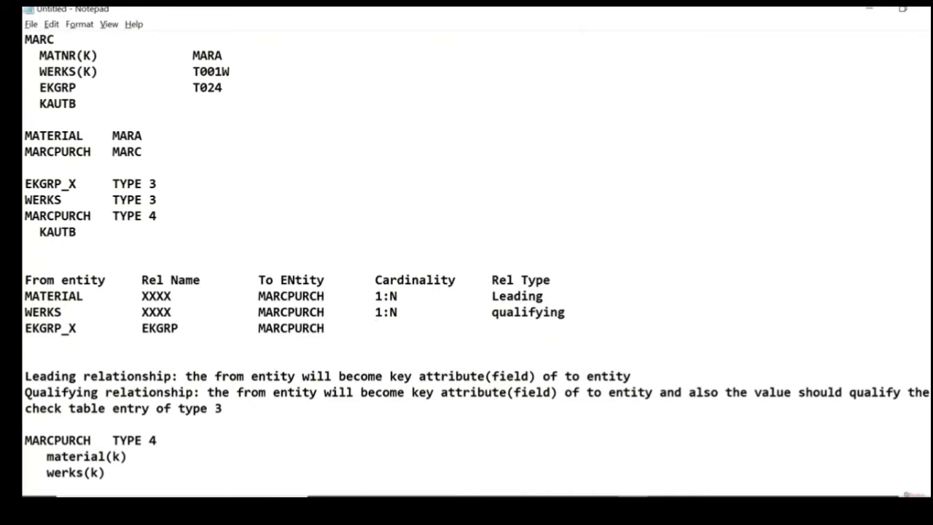
# Step: Complete the EKGRP_X row with cardinality 0:N and relationship type Refrencing
pyautogui.write(':N')
pyautogui.press('BackSpace')
pyautogui.write('0')
pyautogui.press('BackSpace')
pyautogui.press('Right')
pyautogui.press('Right')
pyautogui.press('Right')
pyautogui.press('Left')
pyautogui.press('Left')
pyautogui.press('Left')
pyautogui.press('Right')
pyautogui.press('Right')
pyautogui.press('Right')
pyautogui.write('Refrencing')
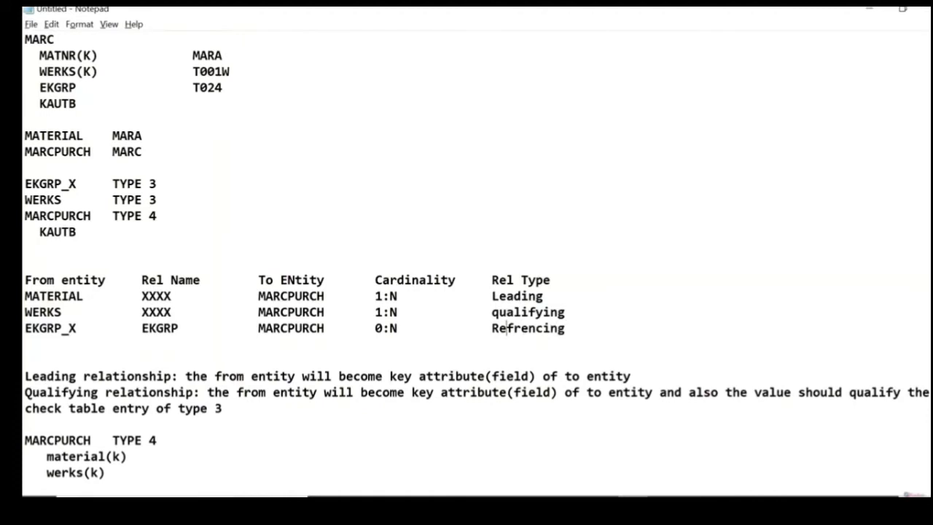
# Step: Insert the indented line ekgrp above KAUTB in the lower MARCPURCH block, and highlight the EKGRP relationship name in the table
pyautogui.press('Down')
pyautogui.press('Down')
pyautogui.press('Down')
pyautogui.press('Down')
pyautogui.press('Down')
pyautogui.press('Down')
pyautogui.press('Down')
pyautogui.press('Down')
pyautogui.press('Down')
pyautogui.press('Down')
pyautogui.press('Return')
pyautogui.press('Up')
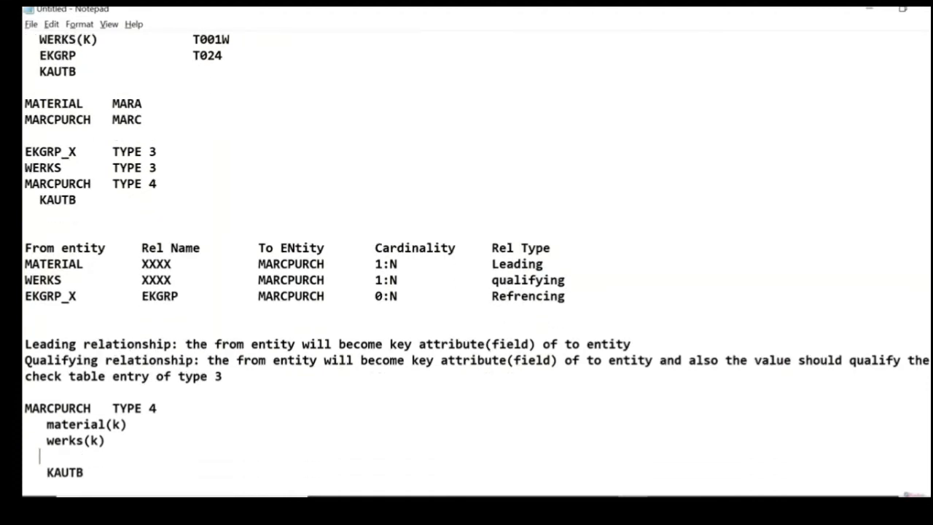
pyautogui.write('ekgrp')
pyautogui.moveTo(180, 295); pyautogui.dragTo(142, 295)
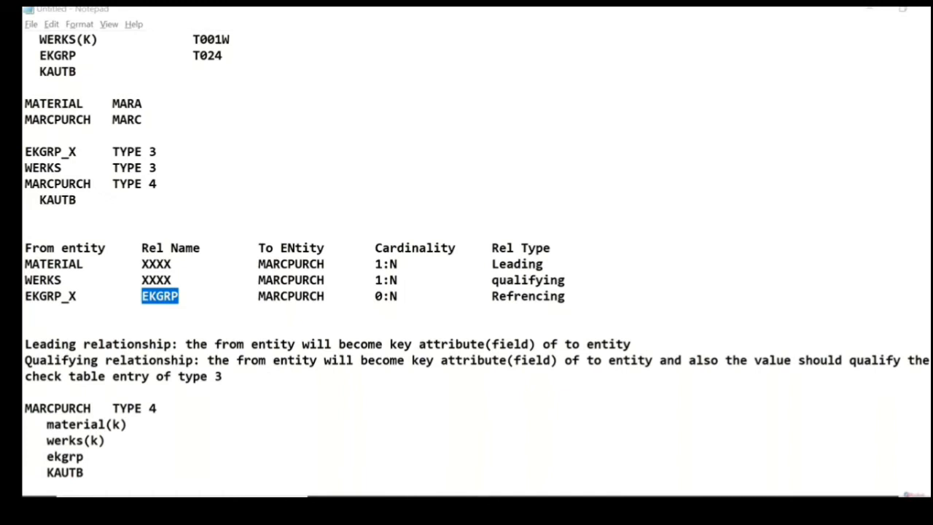
# Step: Switch to the remote SAP system showing the MARC table and run transaction mdgimg in a new session
pyautogui.click(607, 501)
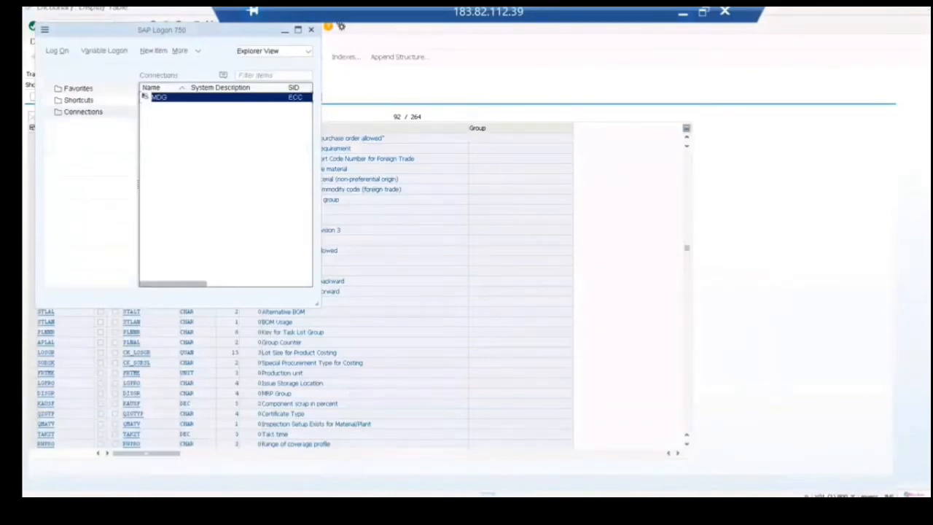
pyautogui.click(163, 501)
pyautogui.click(232, 397)
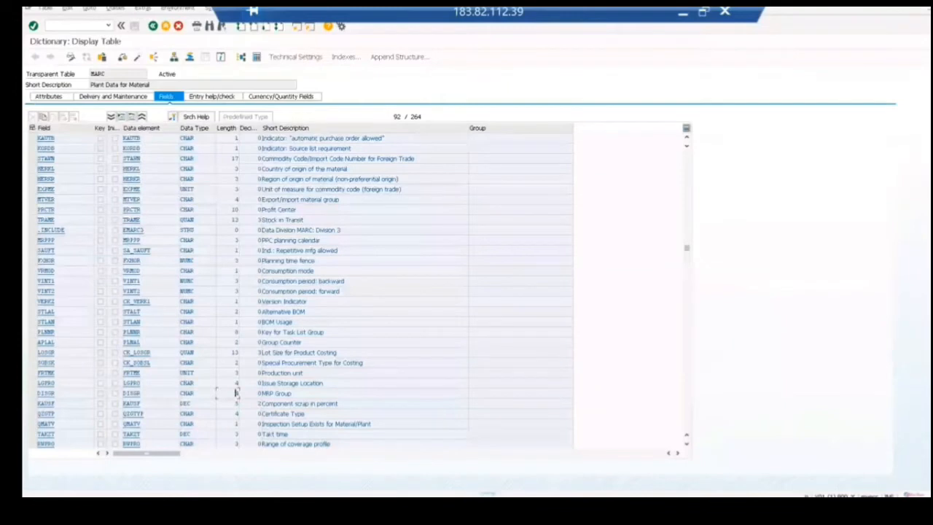
pyautogui.hotkey('ctrl', 'n')
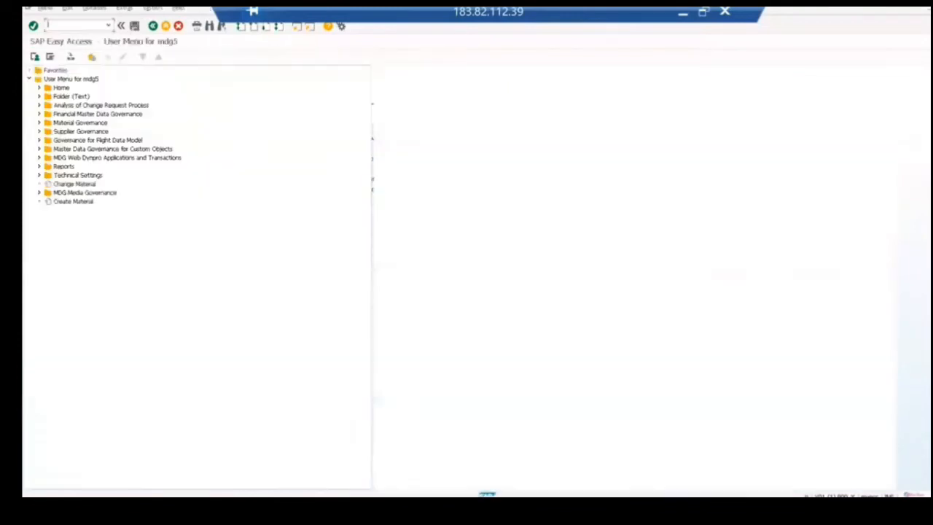
pyautogui.write('mdgimg')
pyautogui.press('Return')
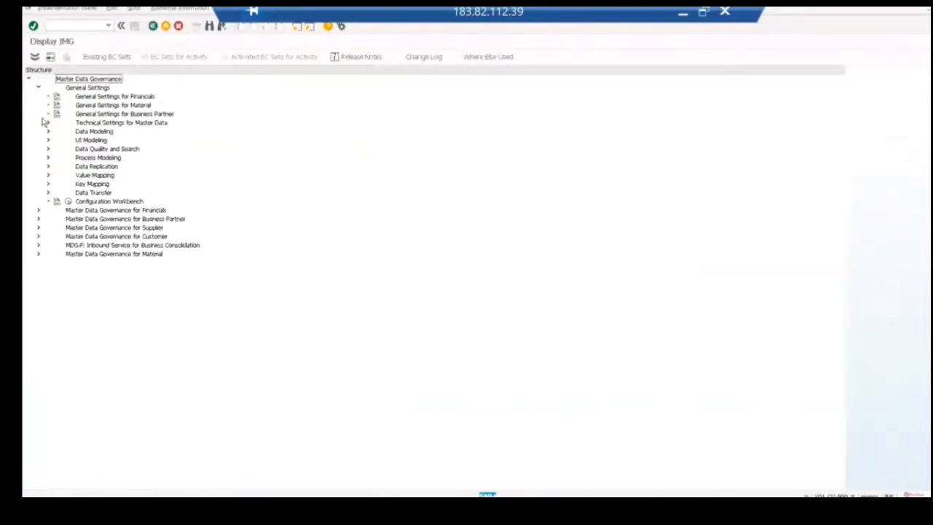
# Step: Run the Edit Data Model activity under Data Modeling in the Master Data Governance settings and accept the cross-client caution
pyautogui.click(48, 132)
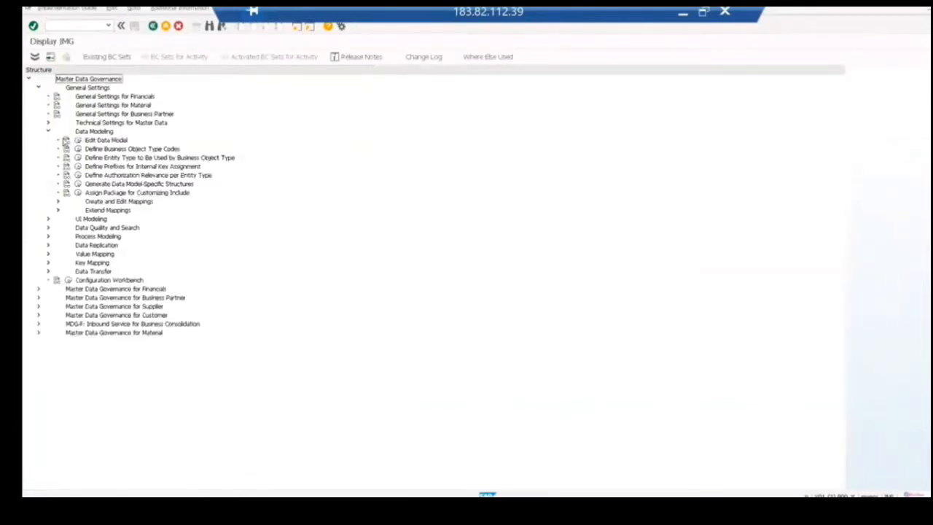
pyautogui.click(78, 140)
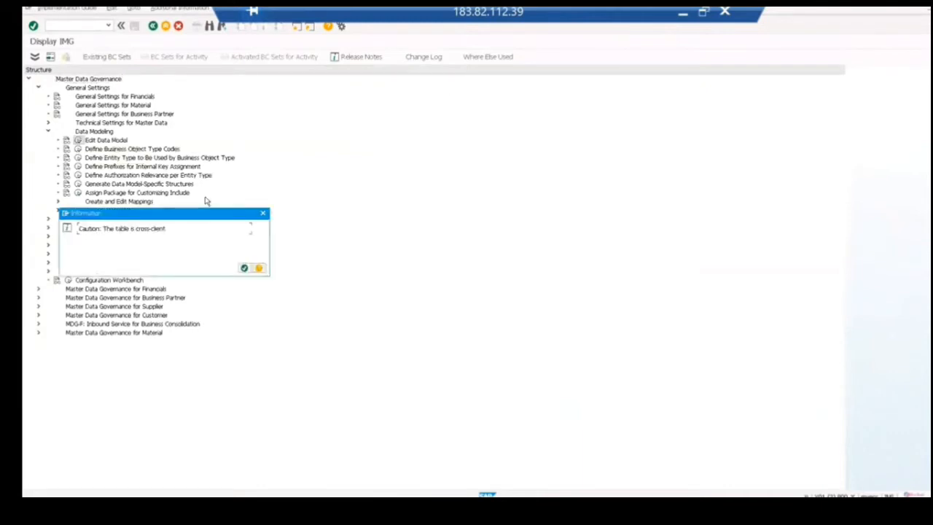
pyautogui.press('Return')
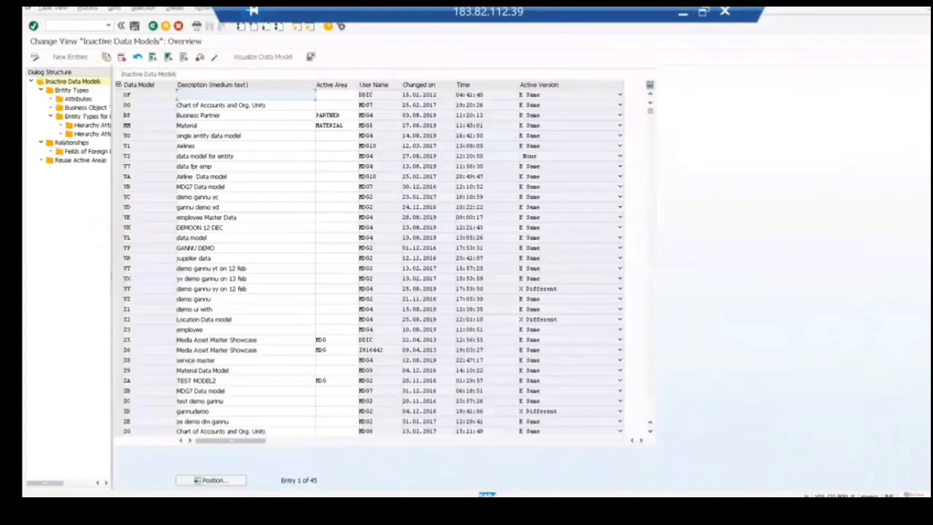
# Step: Display the entity types of the Material data model MM and position the list at ekgrp
pyautogui.click(119, 125)
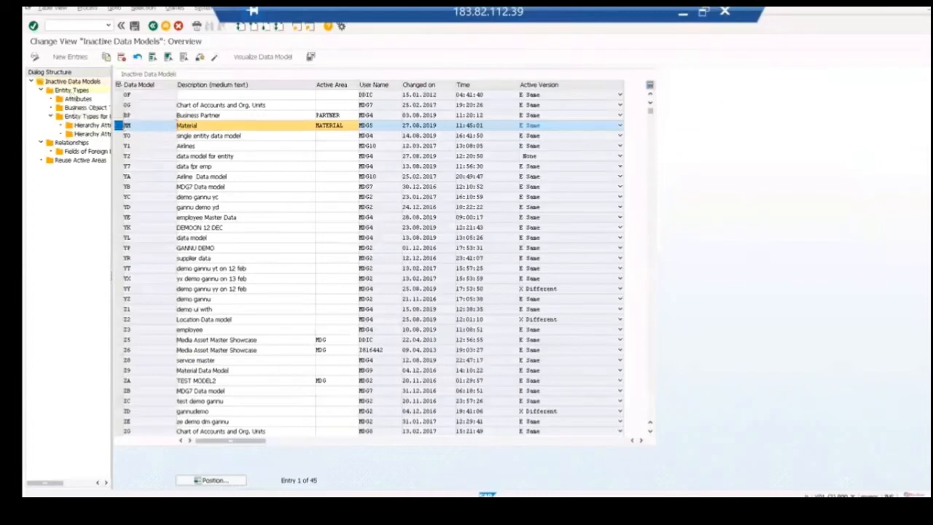
pyautogui.doubleClick(72, 90)
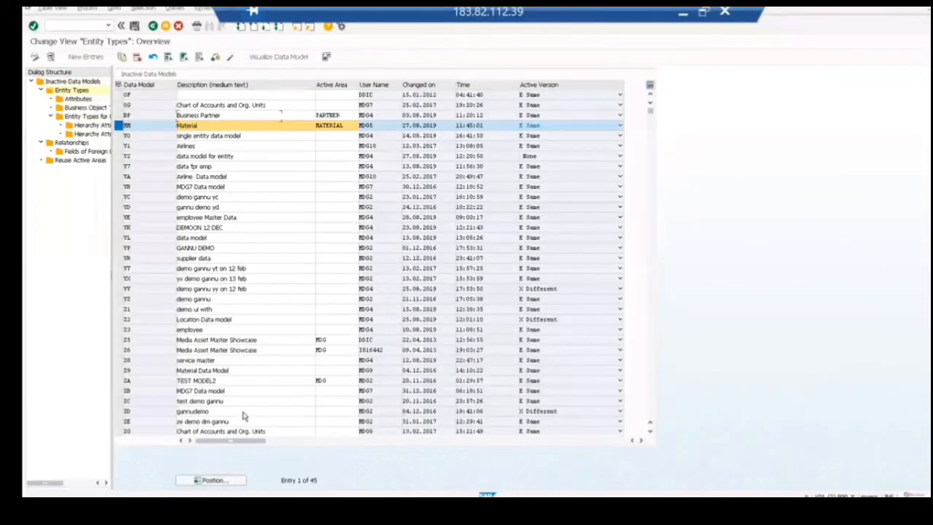
pyautogui.click(211, 480)
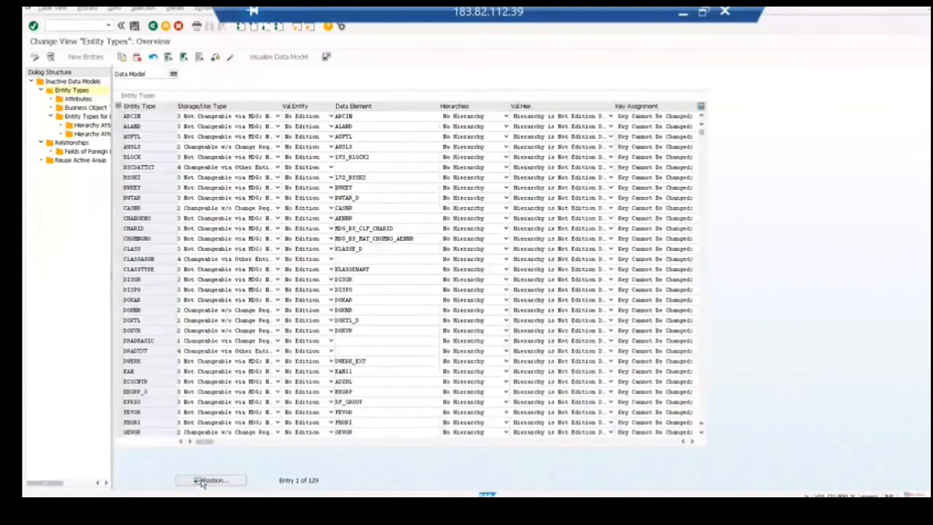
pyautogui.write('ekgrp')
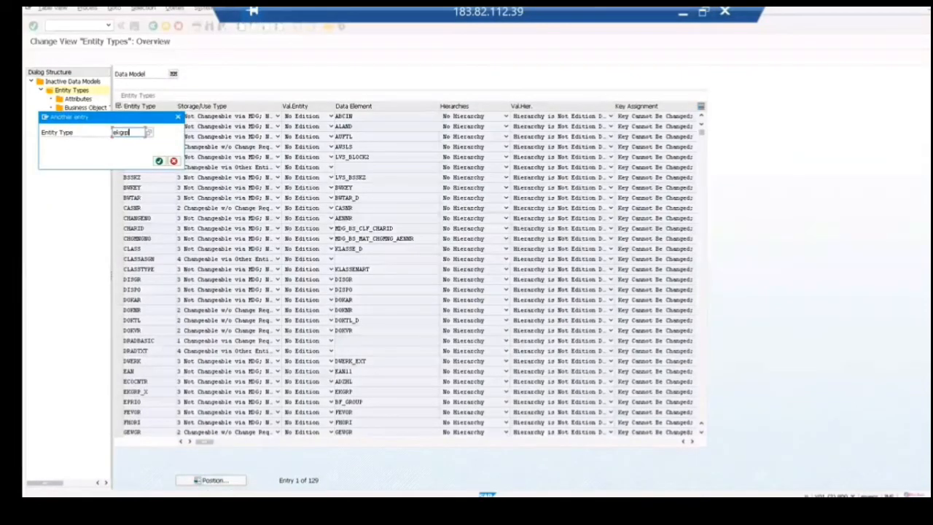
pyautogui.press('Return')
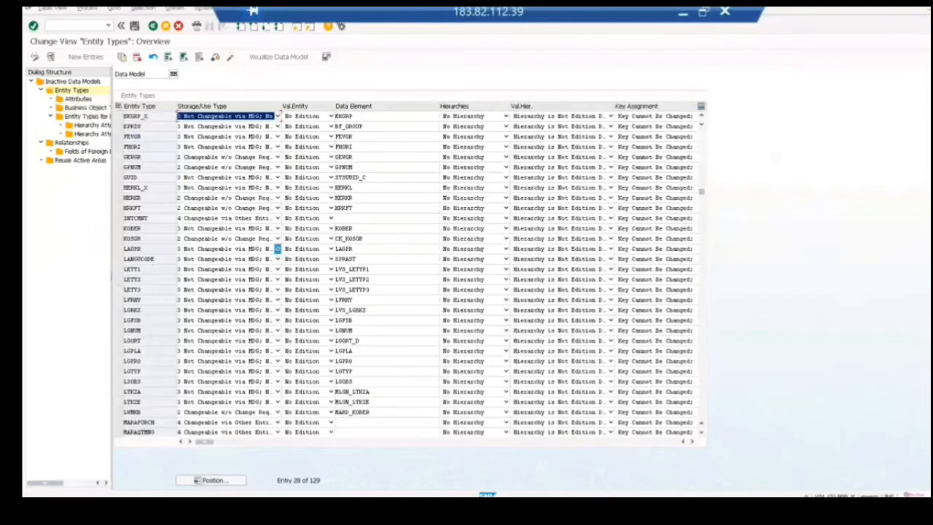
# Step: Position the entity type list at marcpurch and display the attributes of MARCPURCH
pyautogui.click(224, 484)
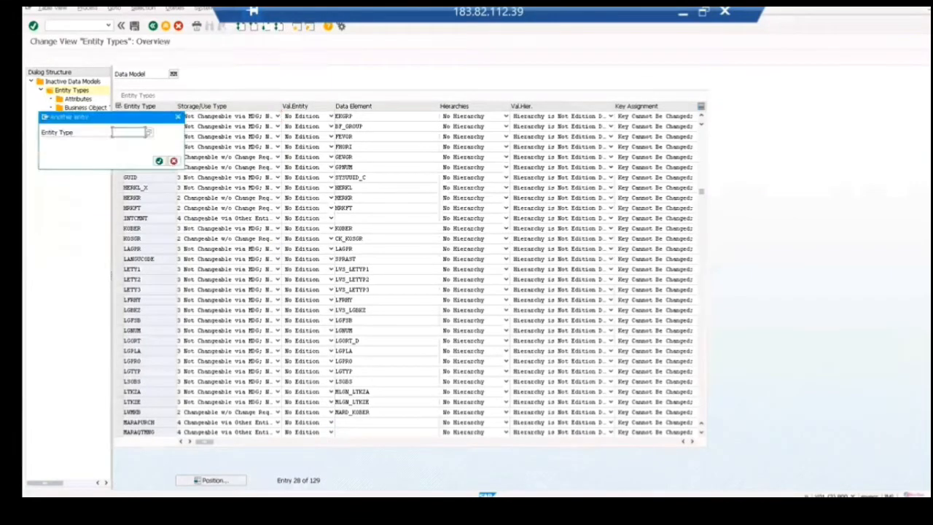
pyautogui.write('marapurch')
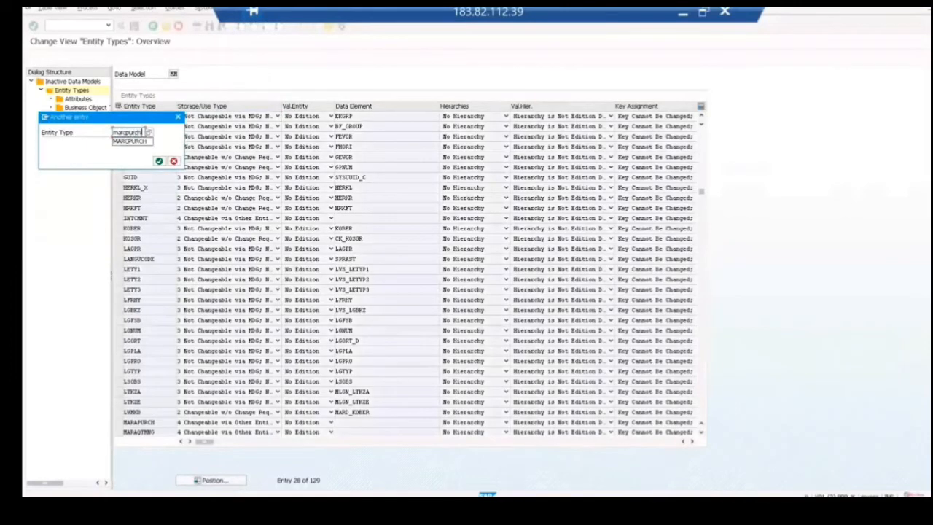
pyautogui.press('Return')
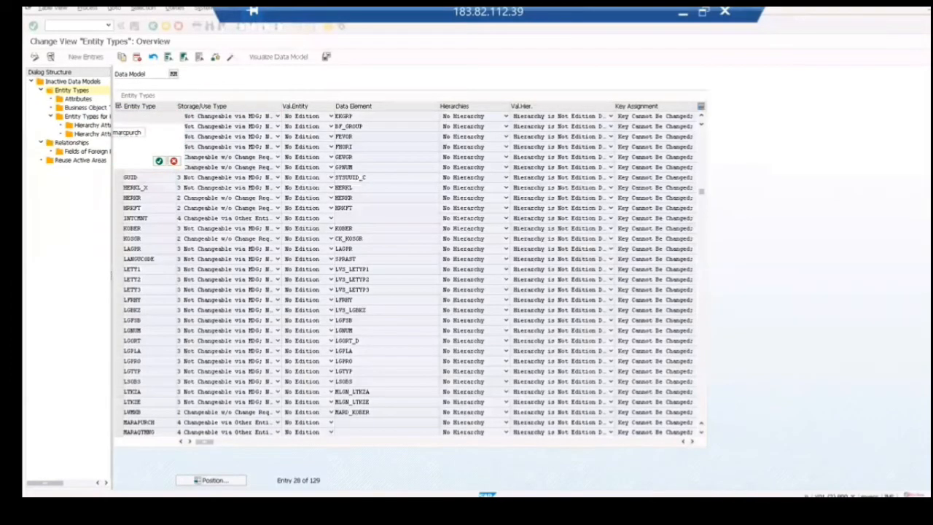
pyautogui.click(118, 116)
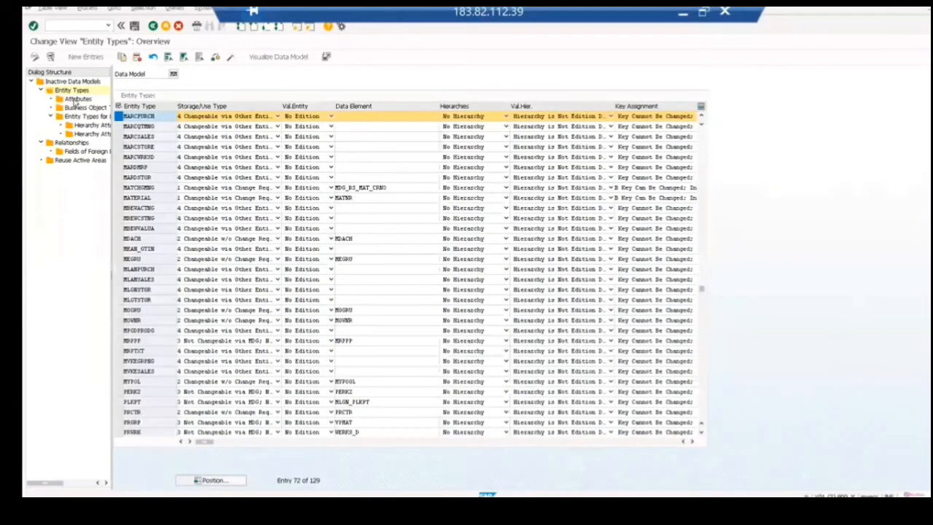
pyautogui.doubleClick(75, 101)
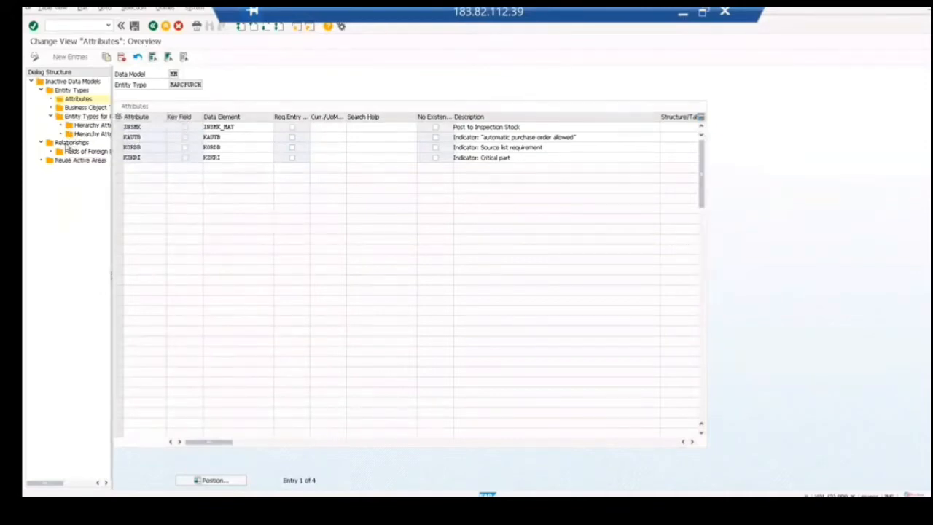
# Step: Display the data model's relationships, position the list at material, and select the leading relationship from MATERIAL to MARCPURCH
pyautogui.doubleClick(69, 143)
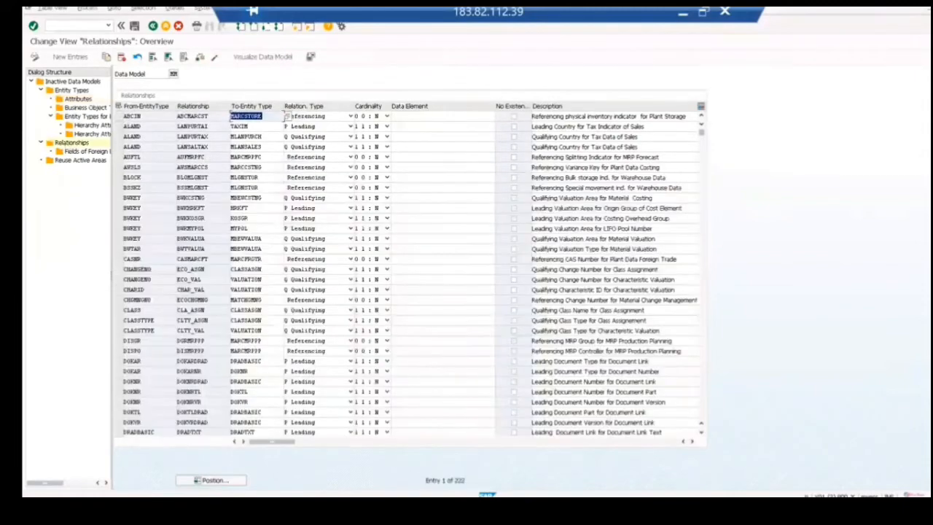
pyautogui.click(214, 483)
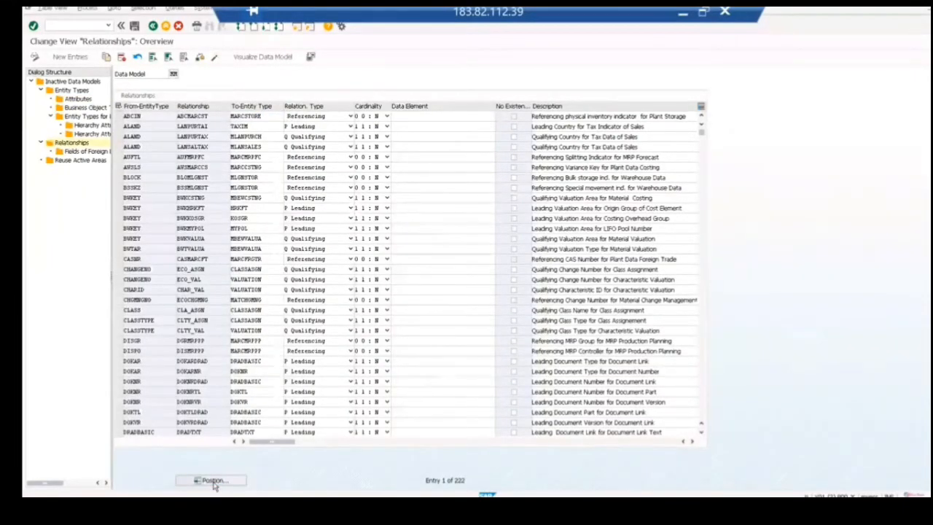
pyautogui.write('material')
pyautogui.press('Return')
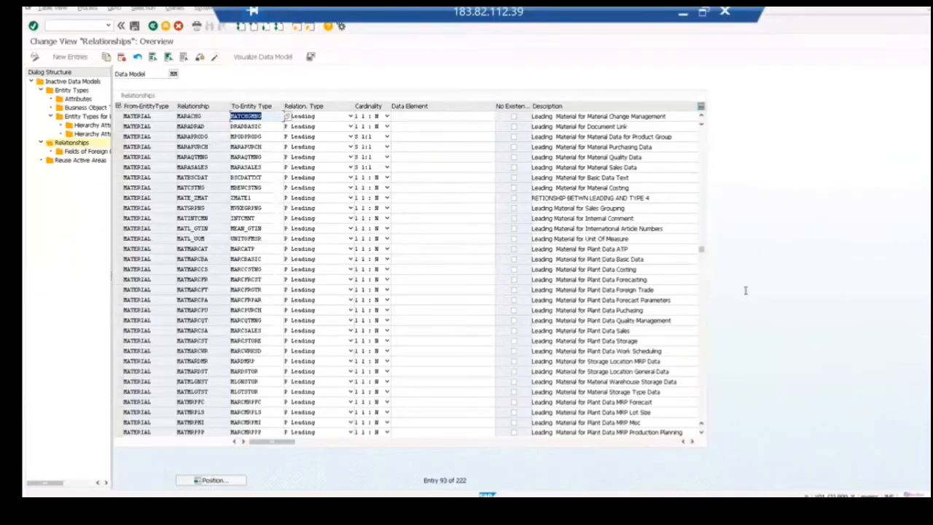
pyautogui.click(703, 301)
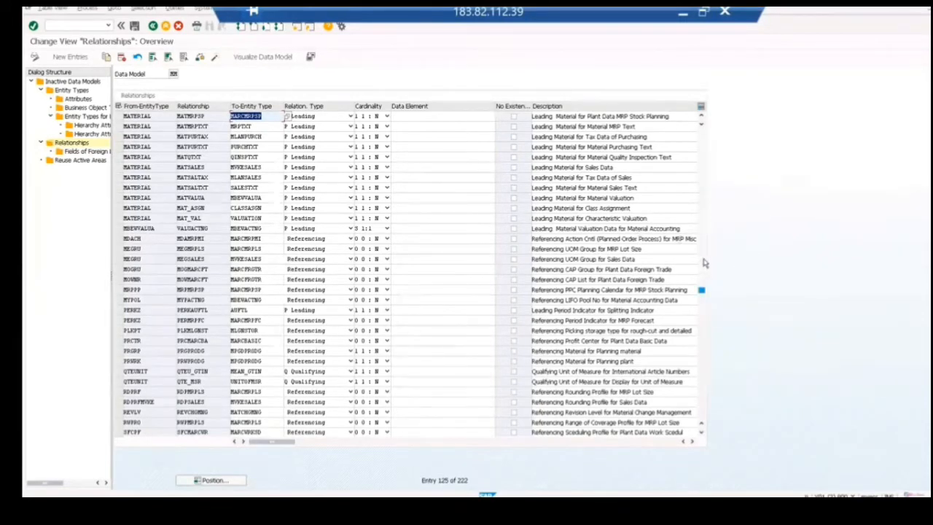
pyautogui.click(703, 260)
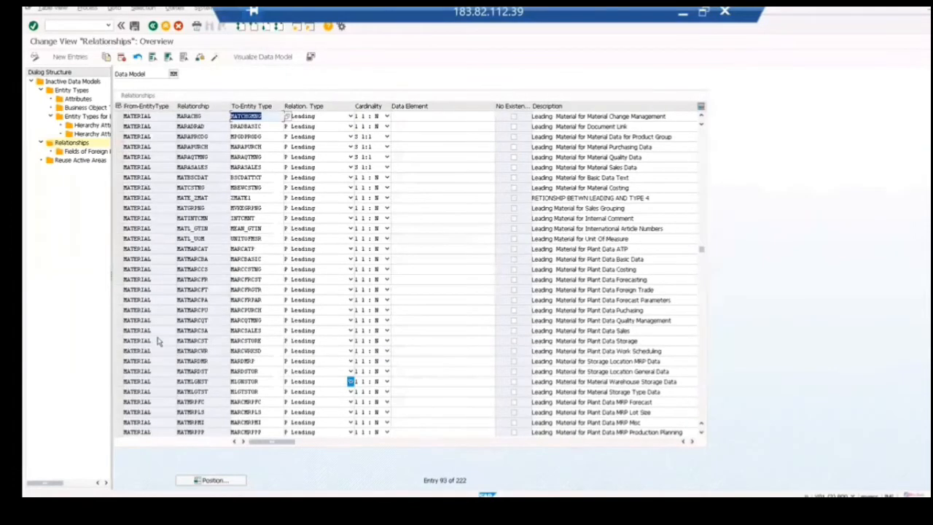
pyautogui.click(118, 310)
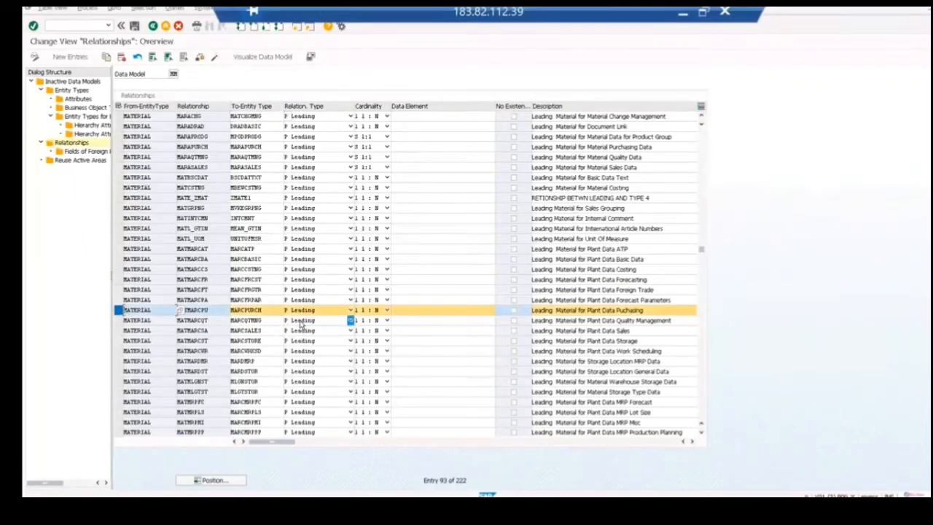
# Step: Position the relationship list at werks and select the qualifying relationship from WERKS to MARCPURCH
pyautogui.click(228, 482)
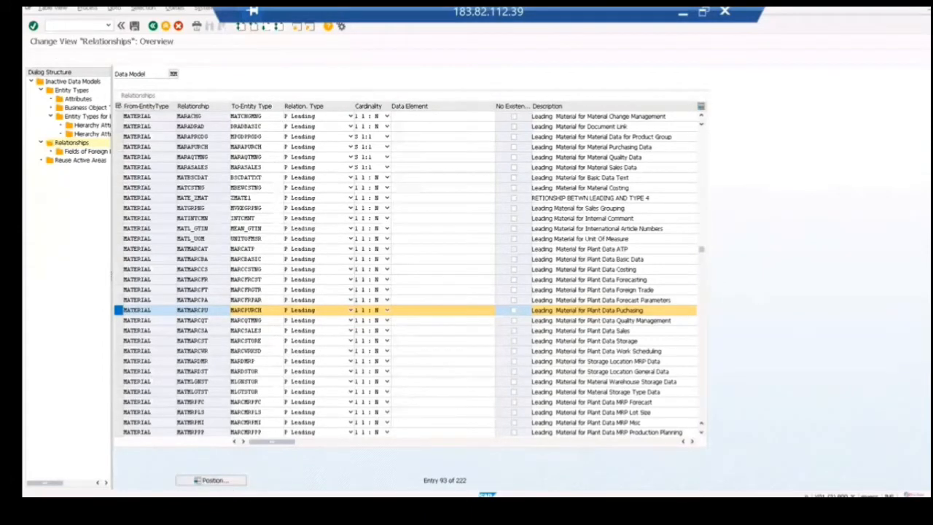
pyautogui.write('werks')
pyautogui.press('Return')
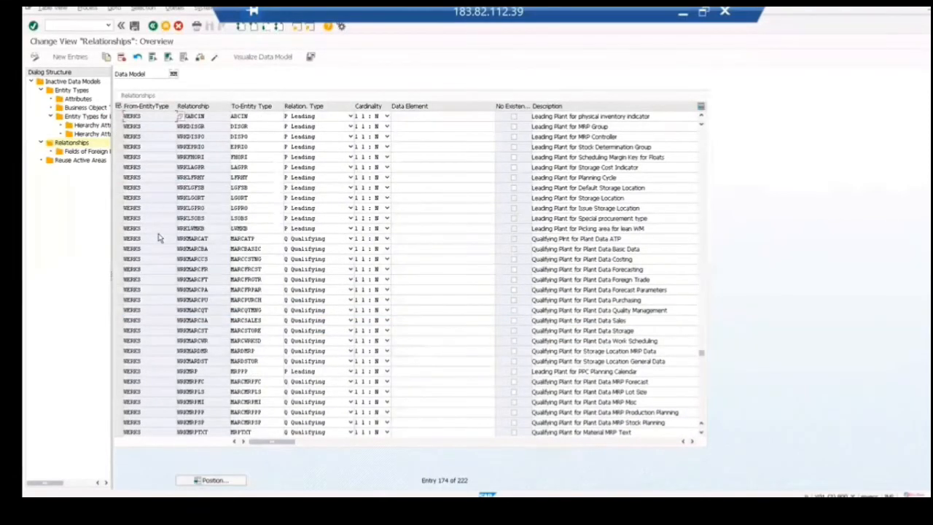
pyautogui.click(119, 300)
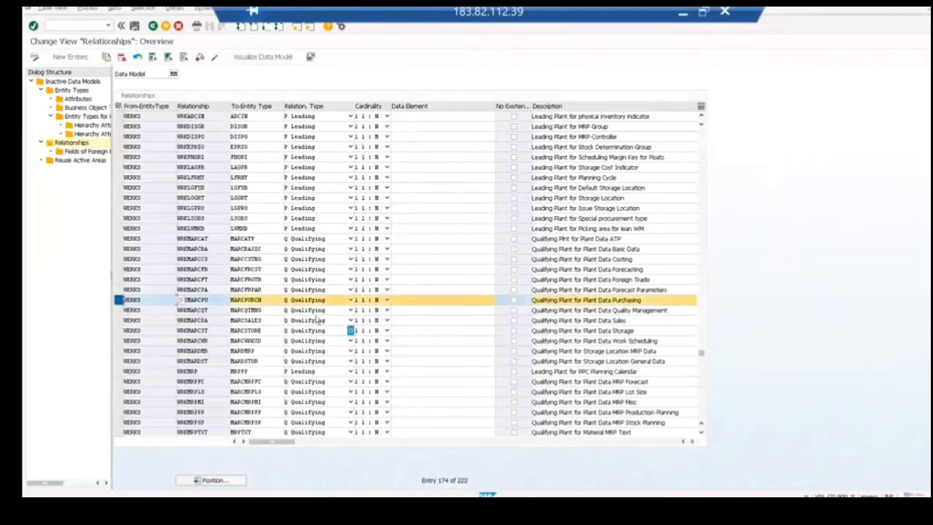
# Step: Position the relationship list at ekgr and select the referencing relationship from EKGRP_X to MARCPURCH
pyautogui.click(205, 483)
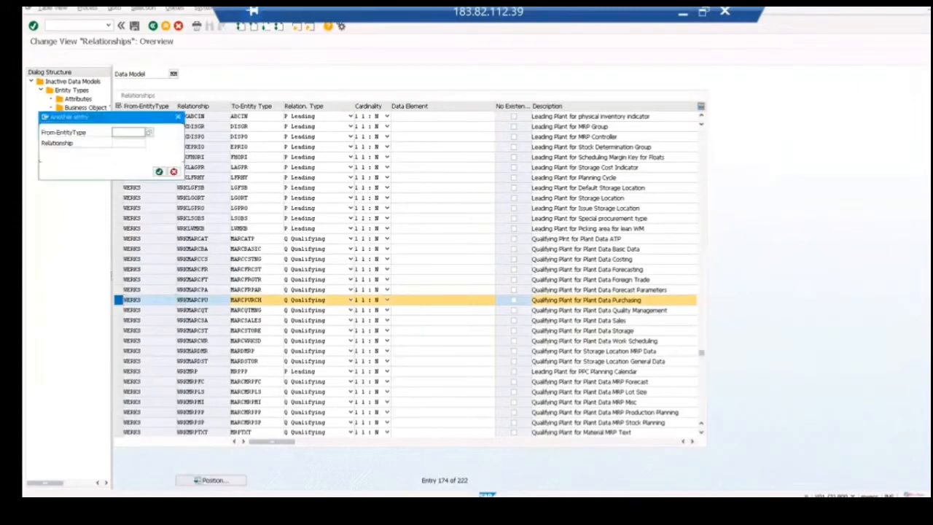
pyautogui.write('ekgr')
pyautogui.press('Return')
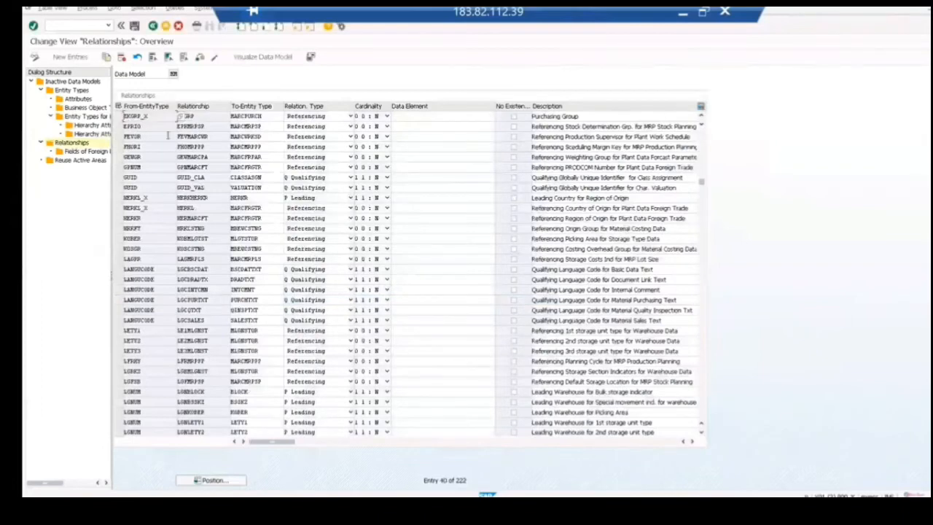
pyautogui.click(118, 116)
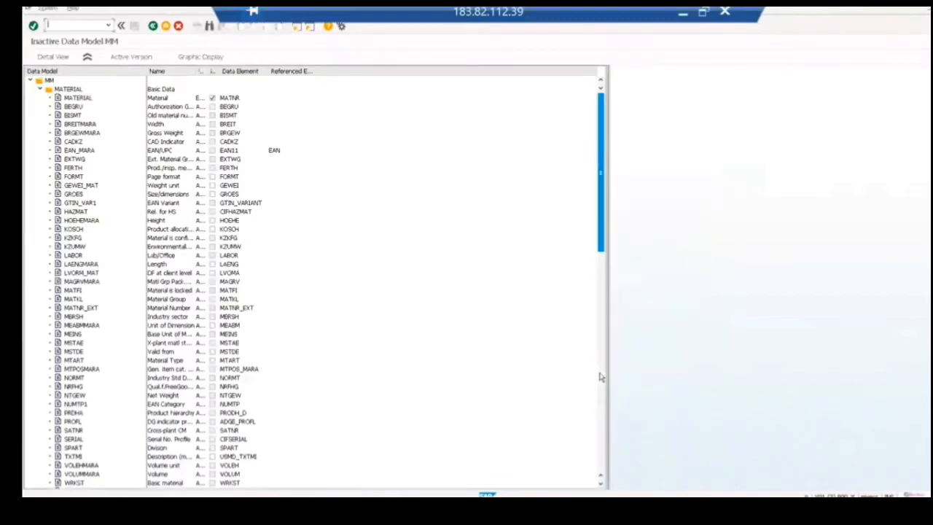
# Step: Expand MARCPURCH in the MM data model hierarchy and examine its MATERIAL, WERKS and EKGRP fields
pyautogui.click(600, 377)
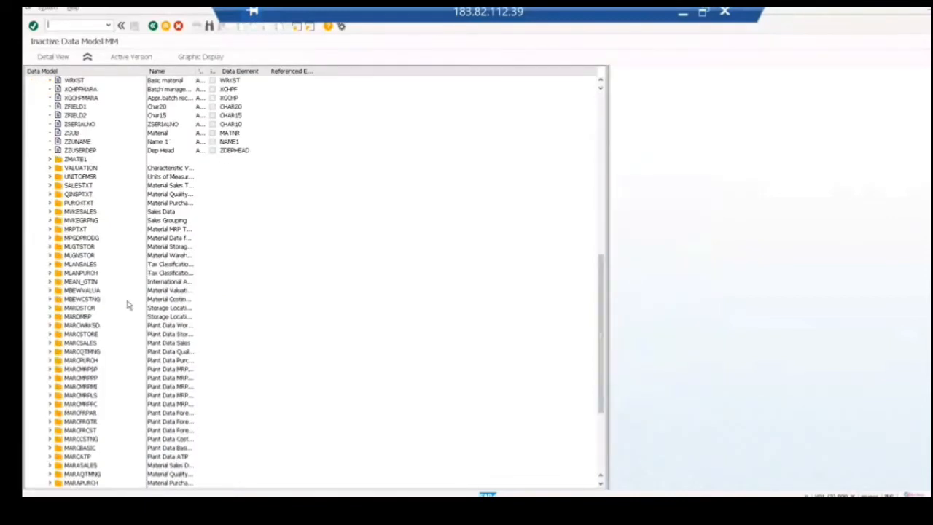
pyautogui.click(49, 360)
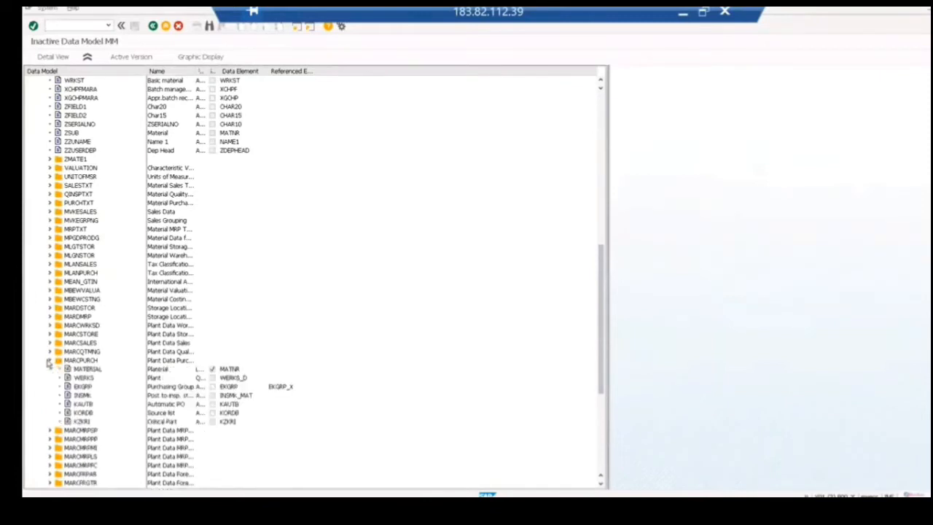
pyautogui.click(80, 372)
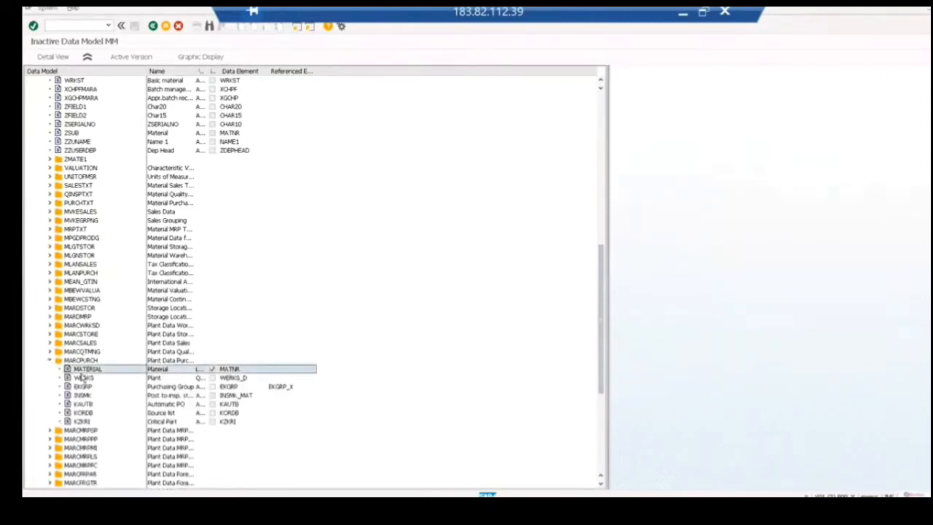
pyautogui.click(86, 379)
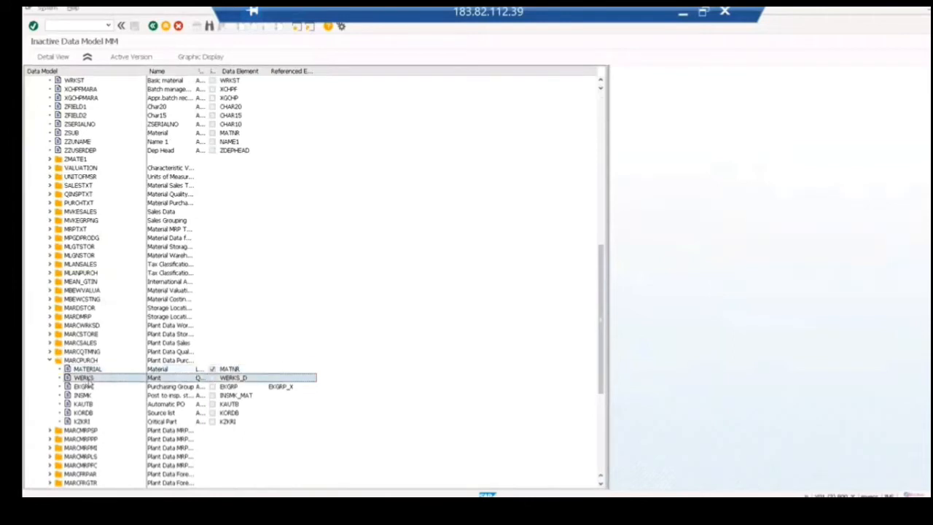
pyautogui.click(85, 387)
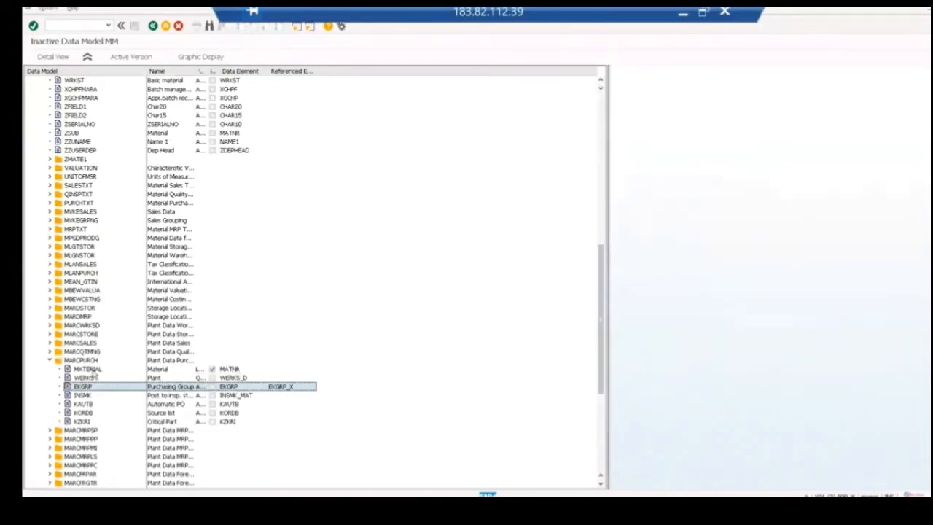
pyautogui.click(95, 370)
pyautogui.click(86, 379)
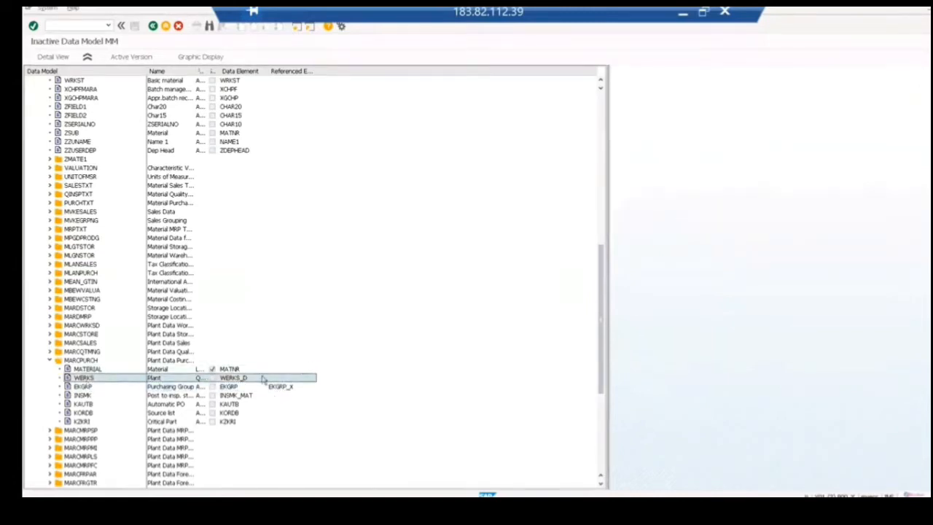
# Step: Switch to the Notepad notes and highlight the material(k) and werks(k) lines under the lower MARCPURCH entry
pyautogui.click(683, 16)
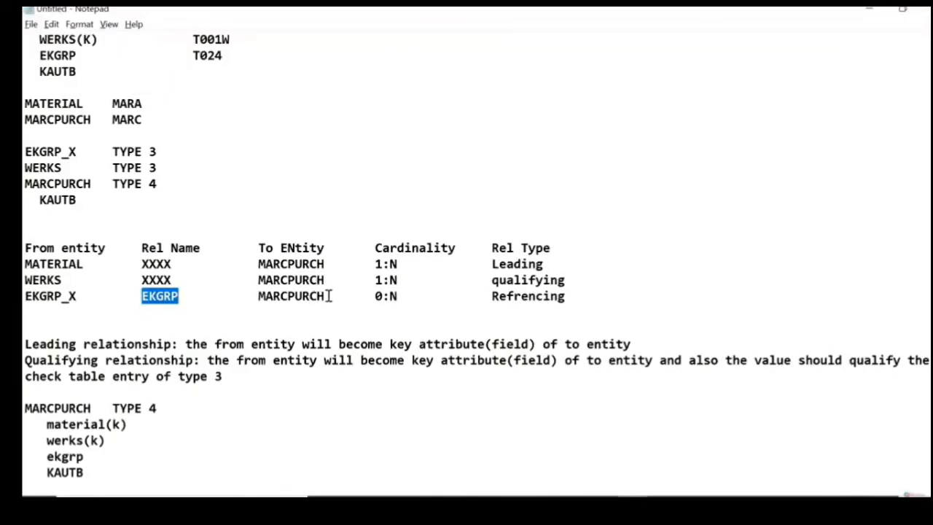
pyautogui.moveTo(123, 442); pyautogui.dragTo(29, 418)
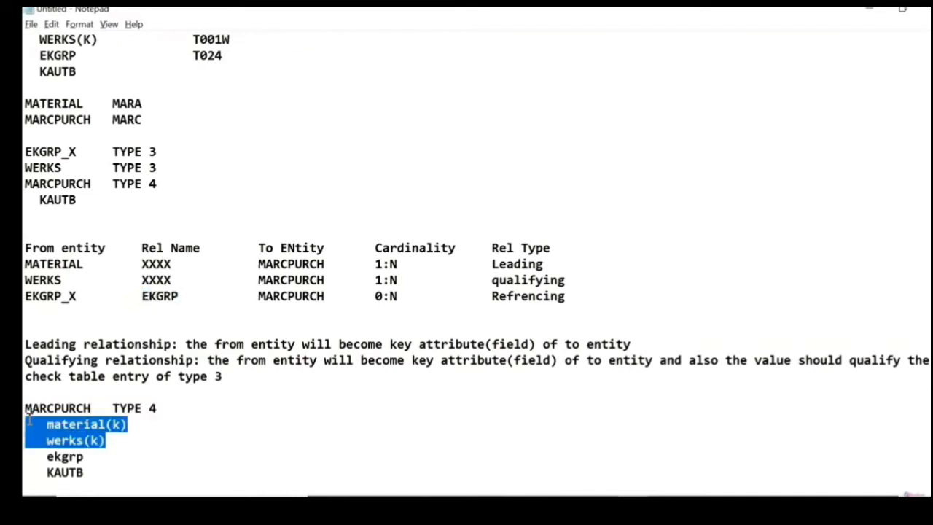
pyautogui.click(552, 265)
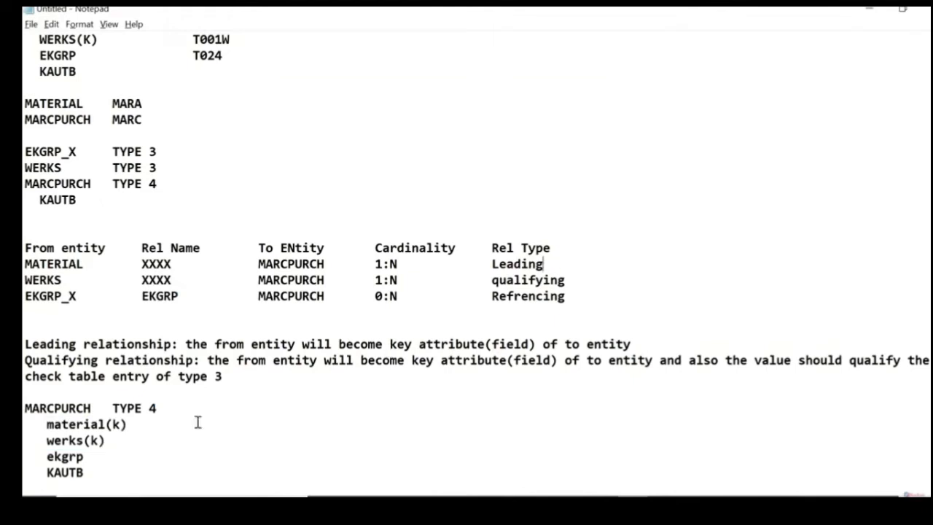
# Step: Add the remark "- it do not to check againt any entry" after material(k) in the lower MARCPURCH block
pyautogui.click(139, 424)
pyautogui.write('- it do not to che')
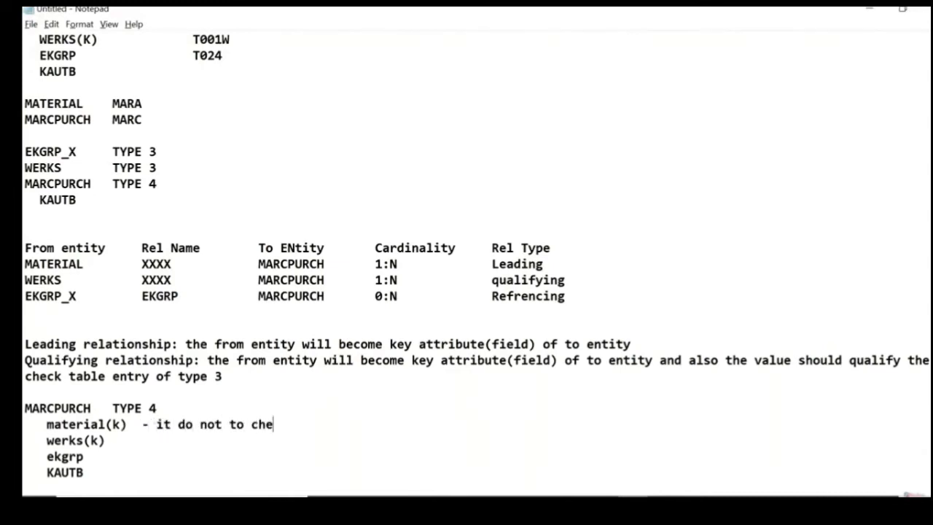
pyautogui.write('ck againt n')
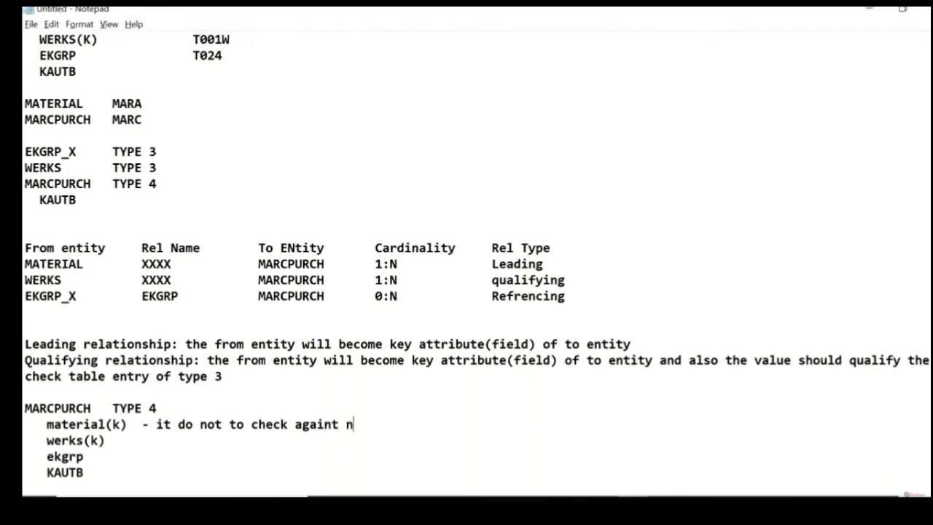
pyautogui.press('BackSpace')
pyautogui.write('any entry')
# Step: Add the remark "it wil check against check table" after werks(k) in the lower MARCPURCH block, aligned with the remark above
pyautogui.press('Down')
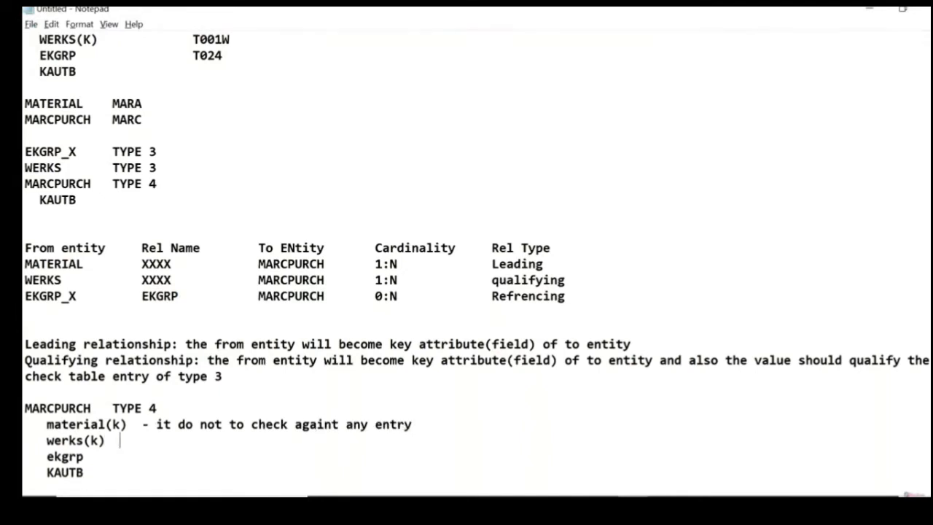
pyautogui.press('BackSpace')
pyautogui.press('BackSpace')
pyautogui.write('it wil check agai')
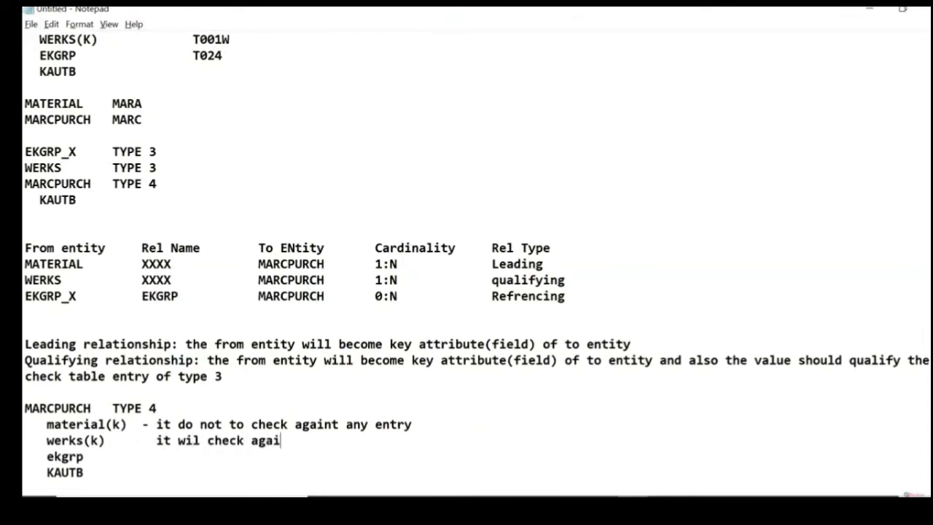
pyautogui.write('nst check t')
pyautogui.write('able')
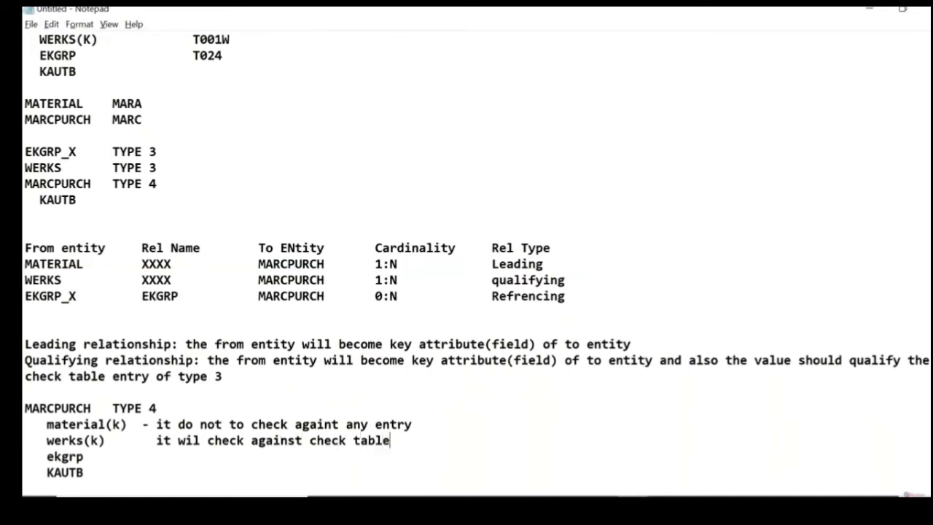
# Step: Add the remark "it will check againt check table" after ekgrp and insert blank lines below KAUTB
pyautogui.click(84, 457)
pyautogui.write('it will ch')
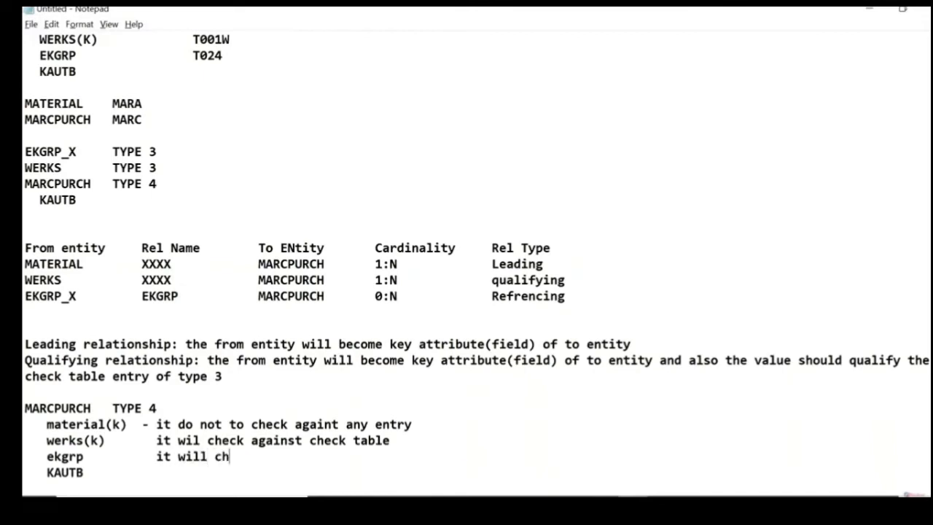
pyautogui.write('eck againt ')
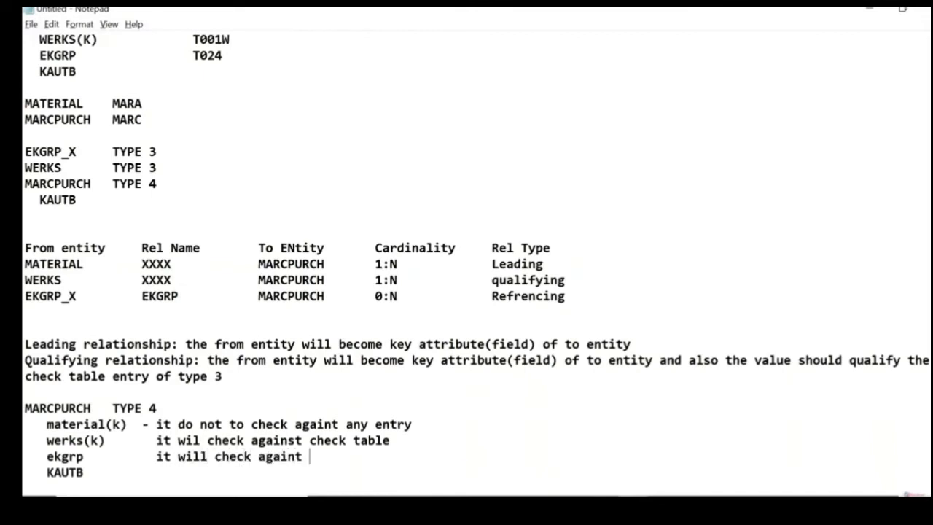
pyautogui.write('check ta')
pyautogui.press('BackSpace')
pyautogui.press('BackSpace')
pyautogui.press('BackSpace')
pyautogui.write('table')
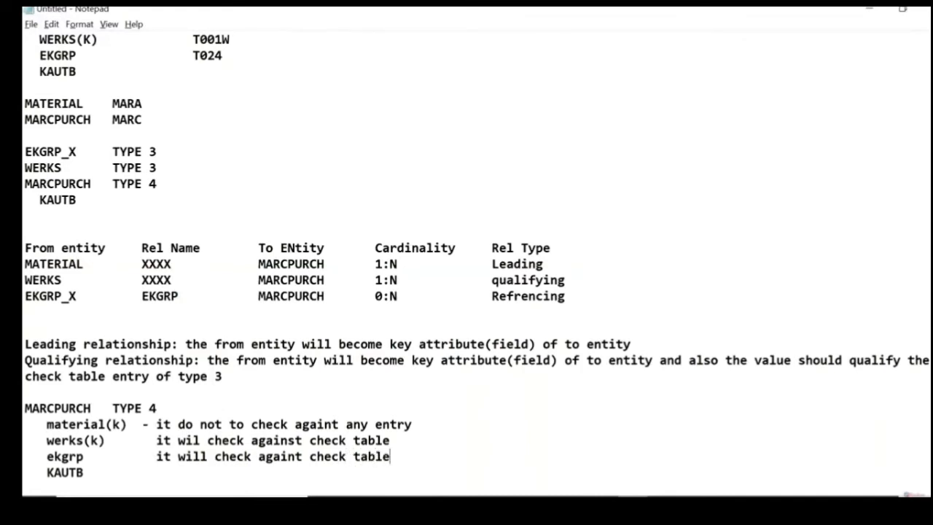
pyautogui.click(84, 472)
pyautogui.press('Return')
pyautogui.press('Return')
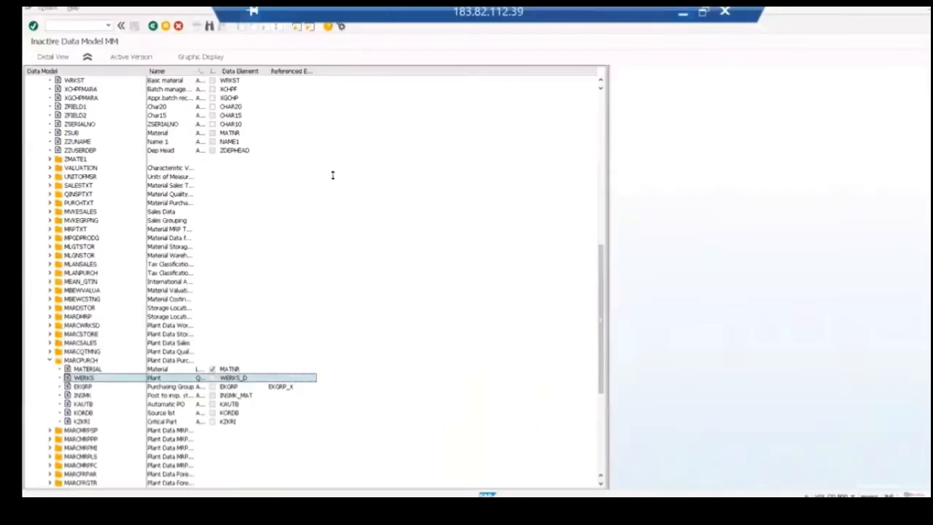
# Step: In SAP, leave the MM data model and relationship views for the IMG structure and select Define Business Object Type Codes
pyautogui.click(154, 27)
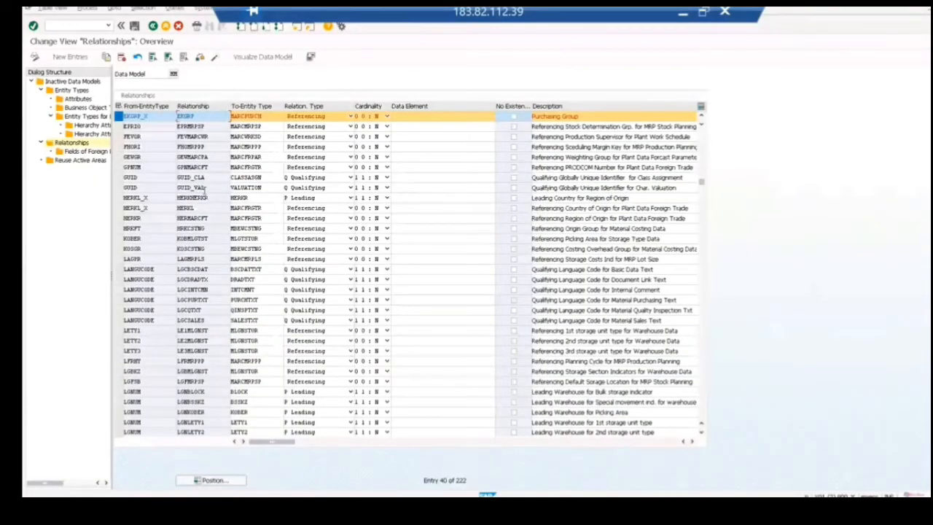
pyautogui.click(152, 27)
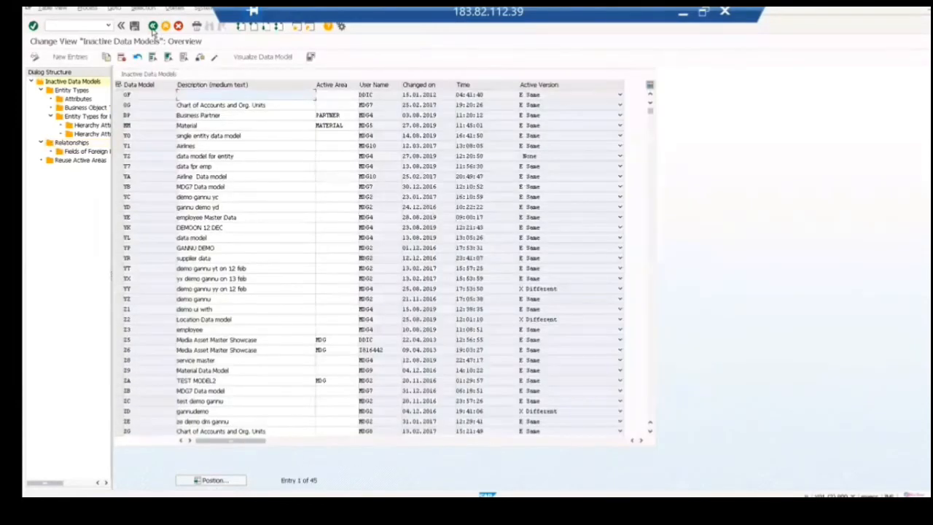
pyautogui.click(153, 27)
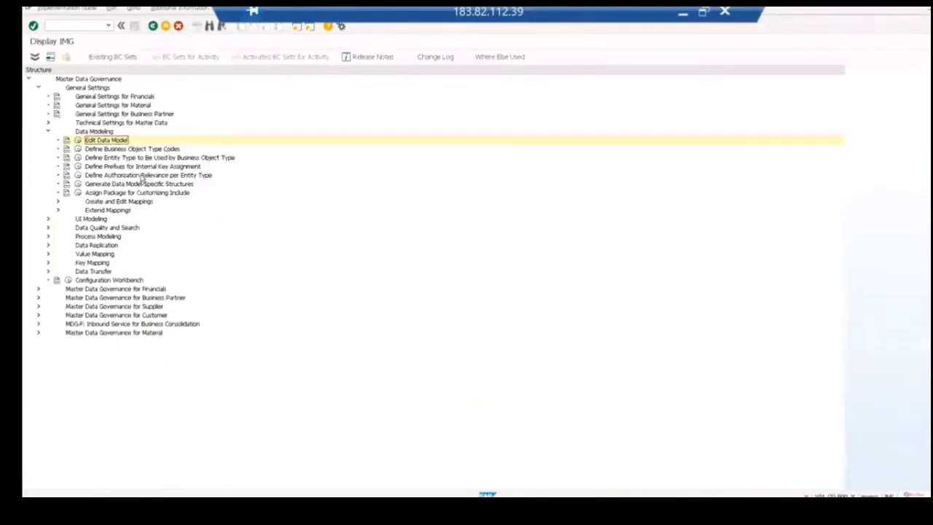
pyautogui.click(138, 149)
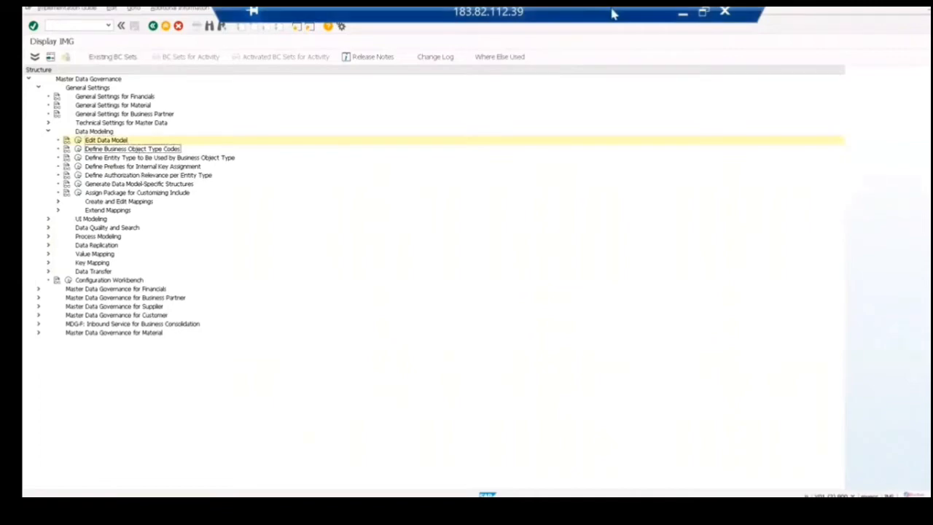
# Step: Return to the Notepad notes and add the heading "Business Object Type:" below the lower MARCPURCH block
pyautogui.click(681, 16)
pyautogui.scroll(-1, 477, 232)
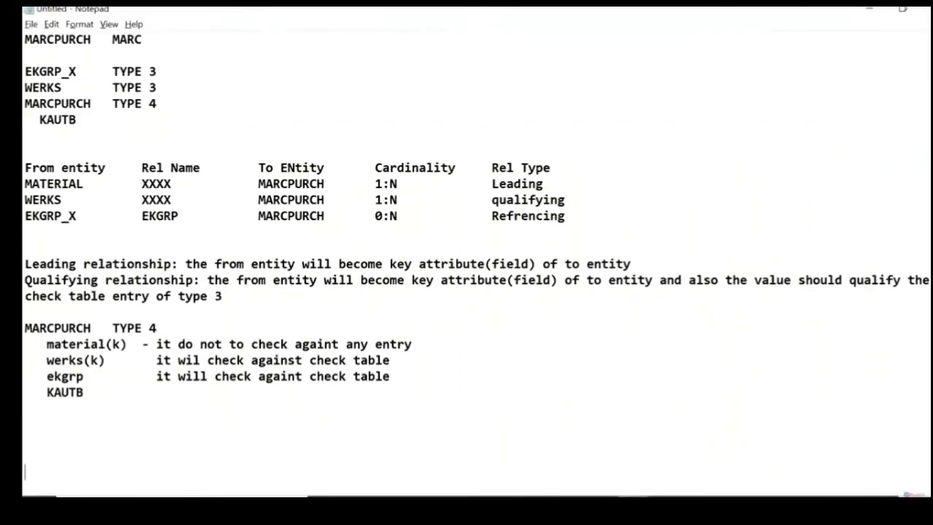
pyautogui.scroll(-5, 477, 263)
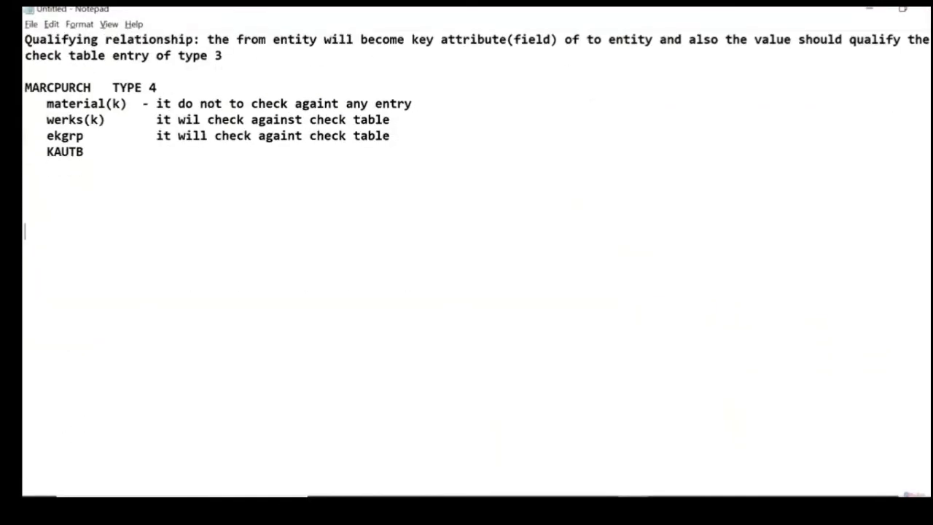
pyautogui.write('Busines')
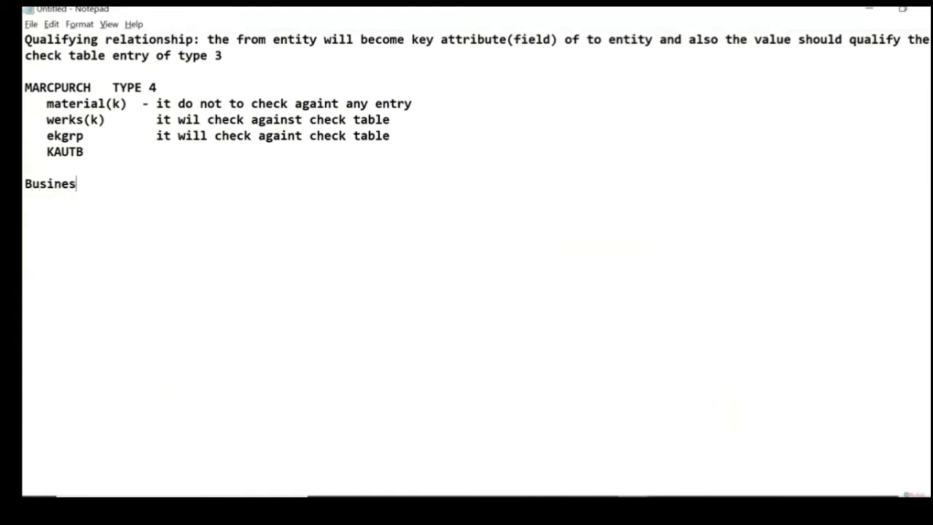
pyautogui.write('s Object Typ')
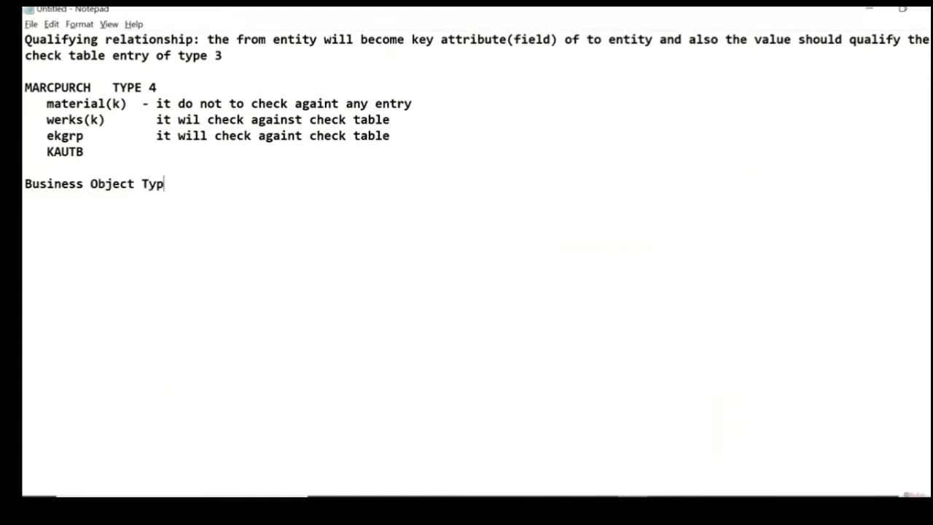
pyautogui.write('e:  (SWO1)')
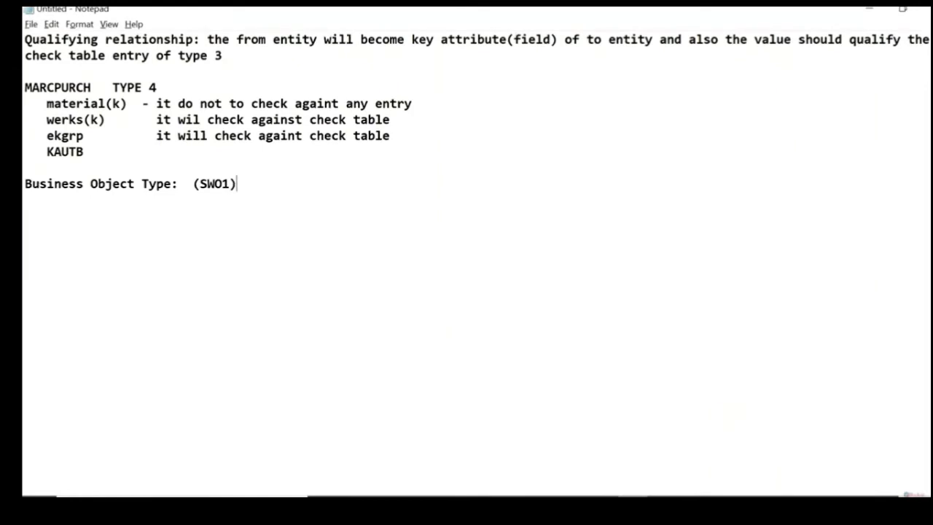
pyautogui.write(', Naviga')
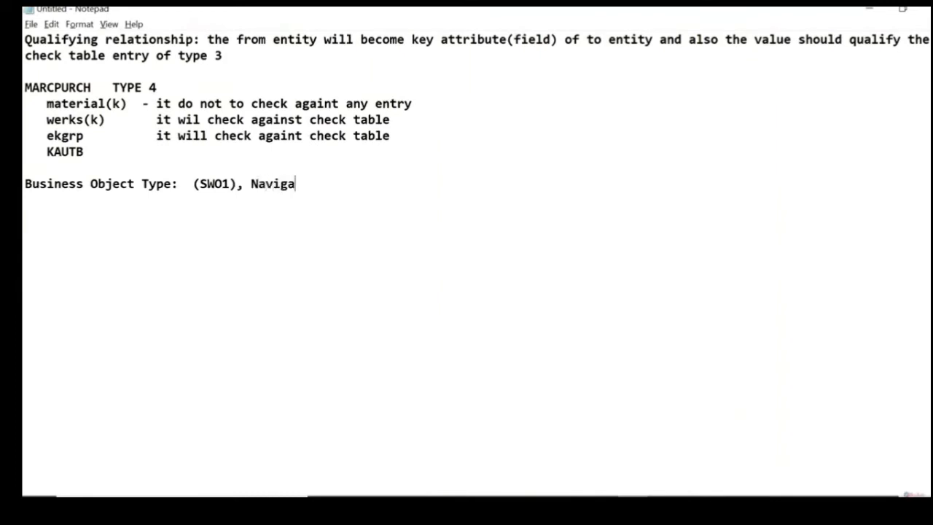
pyautogui.write('tion')
pyautogui.press('BackSpace')
pyautogui.press('BackSpace')
pyautogui.press('BackSpace')
pyautogui.press('BackSpace')
pyautogui.press('BackSpace')
pyautogui.press('BackSpace')
pyautogui.press('BackSpace')
pyautogui.press('BackSpace')
pyautogui.press('BackSpace')
pyautogui.press('BackSpace')
pyautogui.press('BackSpace')
pyautogui.press('BackSpace')
pyautogui.press('BackSpace')
pyautogui.press('BackSpace')
pyautogui.press('BackSpace')
pyautogui.press('BackSpace')
pyautogui.press('BackSpace')
pyautogui.press('BackSpace')
pyautogui.press('BackSpace')
pyautogui.press('BackSpace')
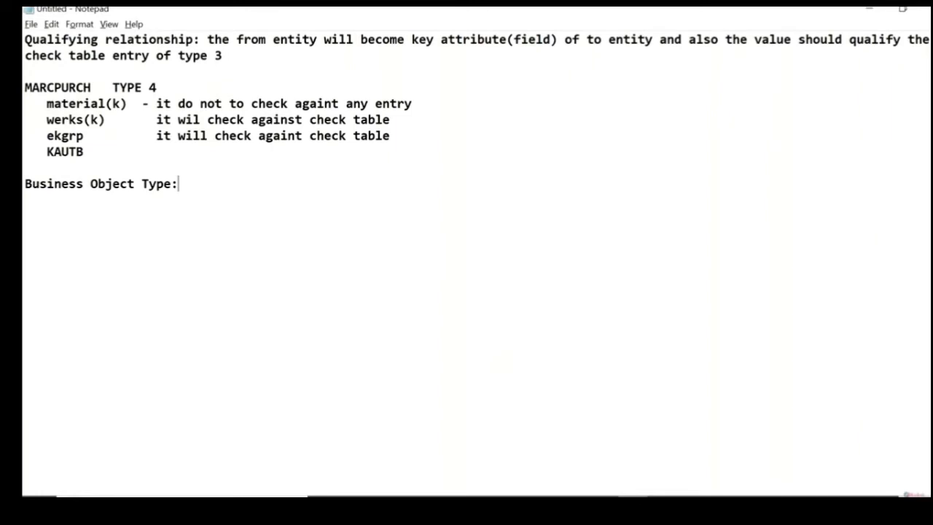
pyautogui.write('BUS1001,')
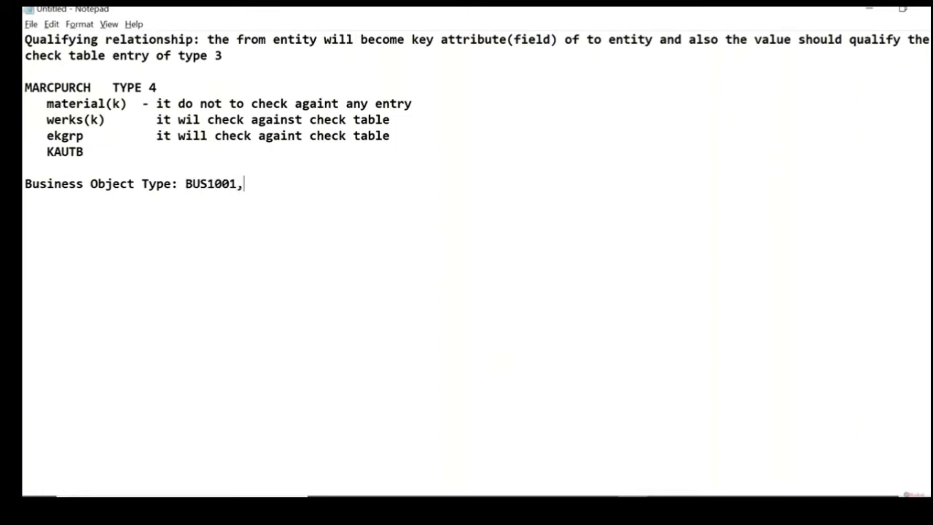
pyautogui.write('BUS100100')
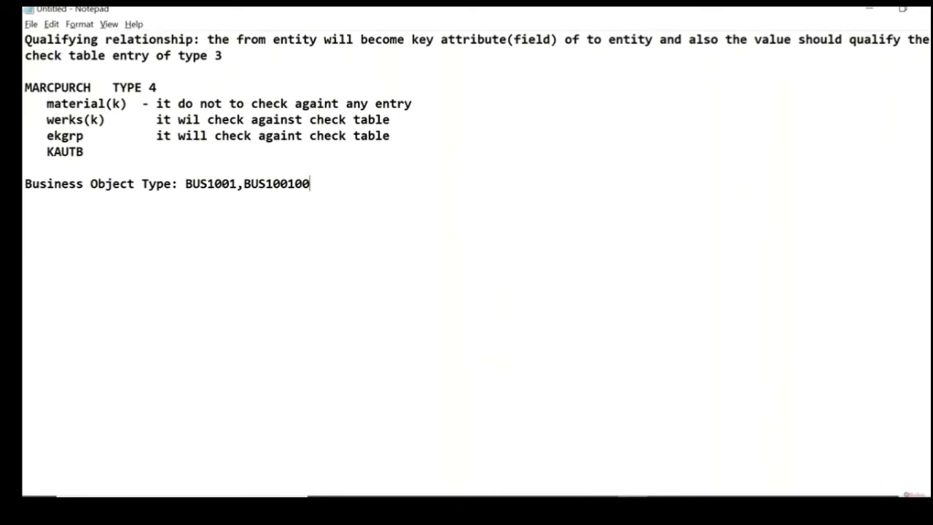
pyautogui.write('1 retail')
pyautogui.hotkey('shift', 'Left')
pyautogui.hotkey('shift', 'Left')
pyautogui.hotkey('shift', 'Left')
pyautogui.hotkey('shift', 'Left')
pyautogui.hotkey('shift', 'Left')
pyautogui.hotkey('shift', 'Left')
pyautogui.hotkey('shift', 'Left')
pyautogui.hotkey('shift', 'Left')
pyautogui.hotkey('shift', 'Left')
pyautogui.hotkey('shift', 'Left')
pyautogui.hotkey('shift', 'Left')
pyautogui.hotkey('shift', 'Left')
pyautogui.hotkey('shift', 'Left')
pyautogui.hotkey('shift', 'Left')
pyautogui.hotkey('shift', 'Left')
pyautogui.hotkey('shift', 'Left')
pyautogui.hotkey('shift', 'Left')
pyautogui.hotkey('shift', 'Left')
pyautogui.hotkey('shift', 'Left')
pyautogui.hotkey('shift', 'Left')
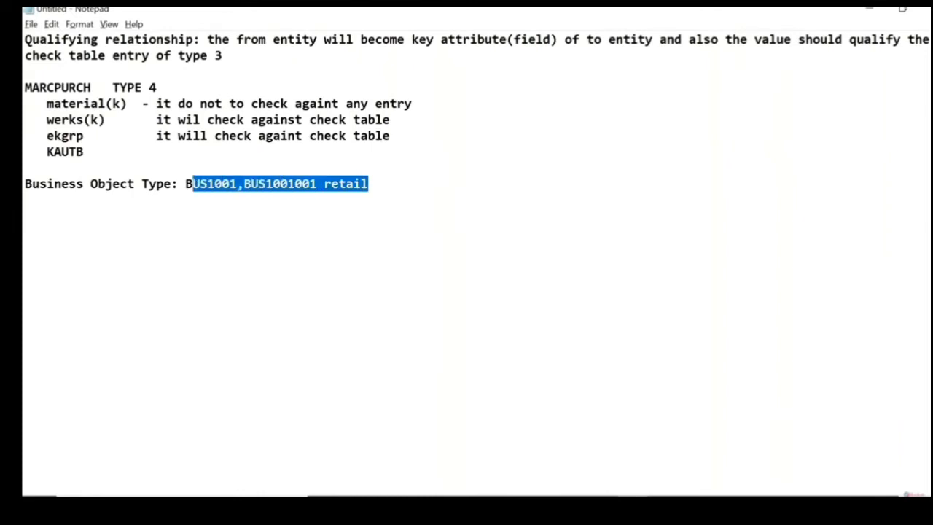
pyautogui.hotkey('shift', 'Left')
pyautogui.press('BackSpace')
pyautogui.press('BackSpace')
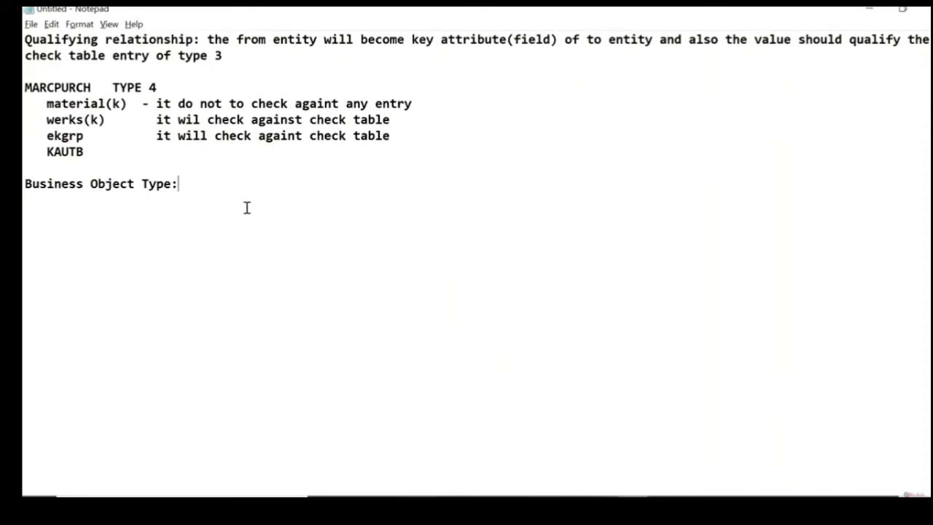
# Step: Enter "147 bp , 194 material" as examples after the Business Object Type heading
pyautogui.write('15')
pyautogui.press('BackSpace')
pyautogui.write('47 bp , 194 material')
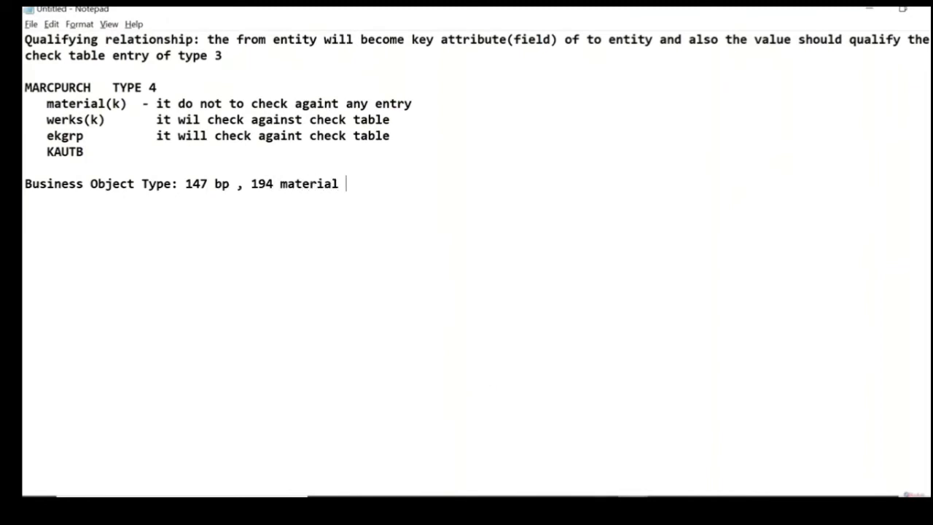
# Step: Switch to SAP and examine the business object type codes, marking 147 Business Partner, 158 Cost Center and 194 Material
pyautogui.hotkey('alt', 'Tab')
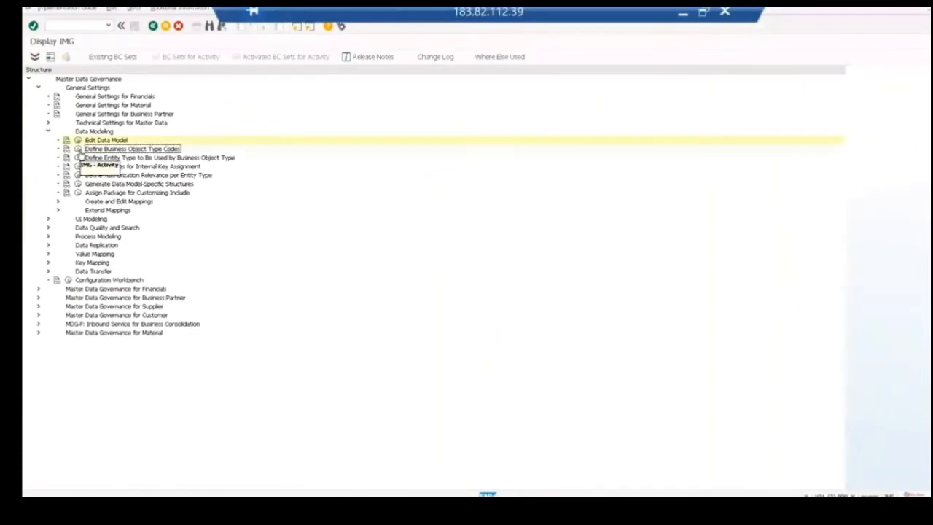
pyautogui.click(78, 149)
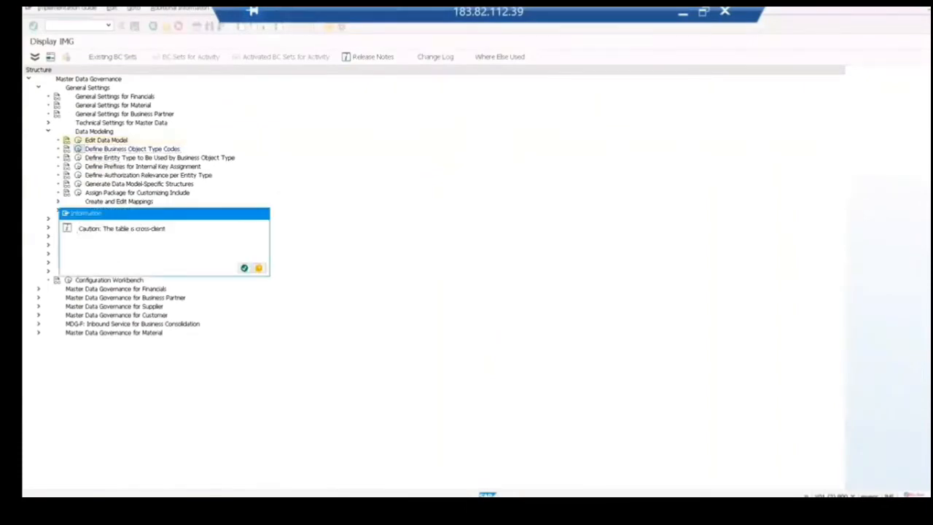
pyautogui.press('Return')
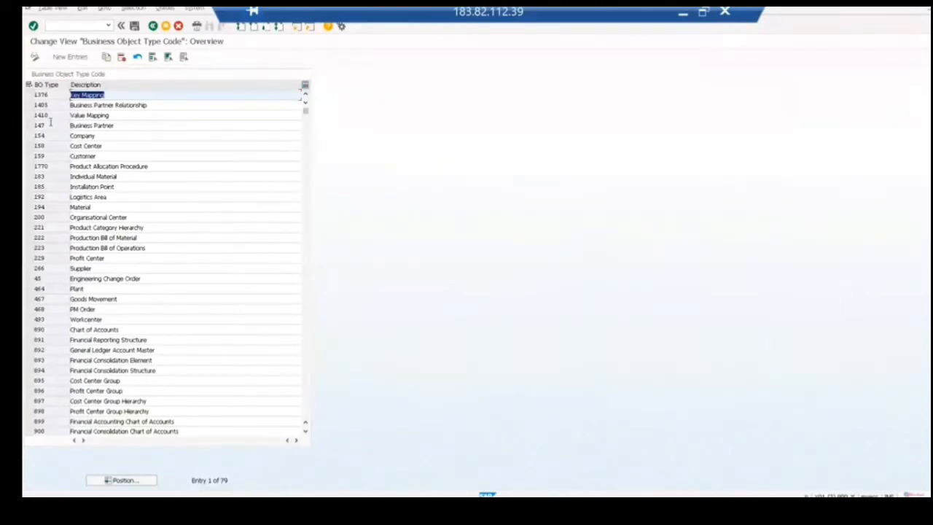
pyautogui.click(29, 126)
pyautogui.keyDown('ctrl'); pyautogui.click(30, 146); pyautogui.keyUp('ctrl')
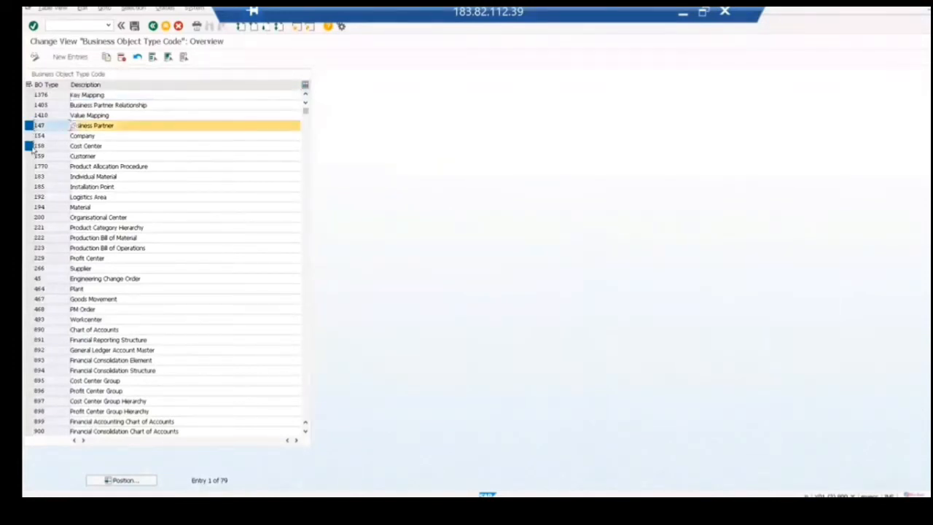
pyautogui.keyDown('ctrl'); pyautogui.click(29, 208); pyautogui.keyUp('ctrl')
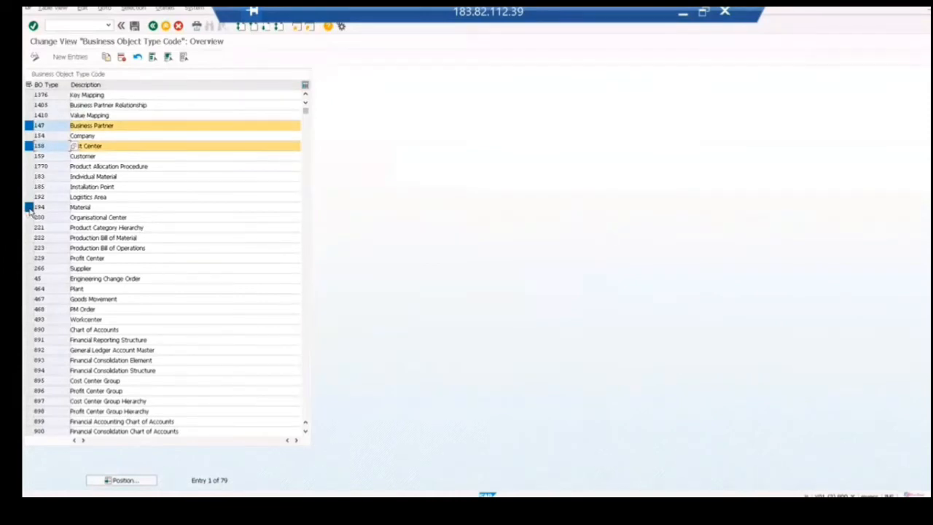
pyautogui.click(153, 26)
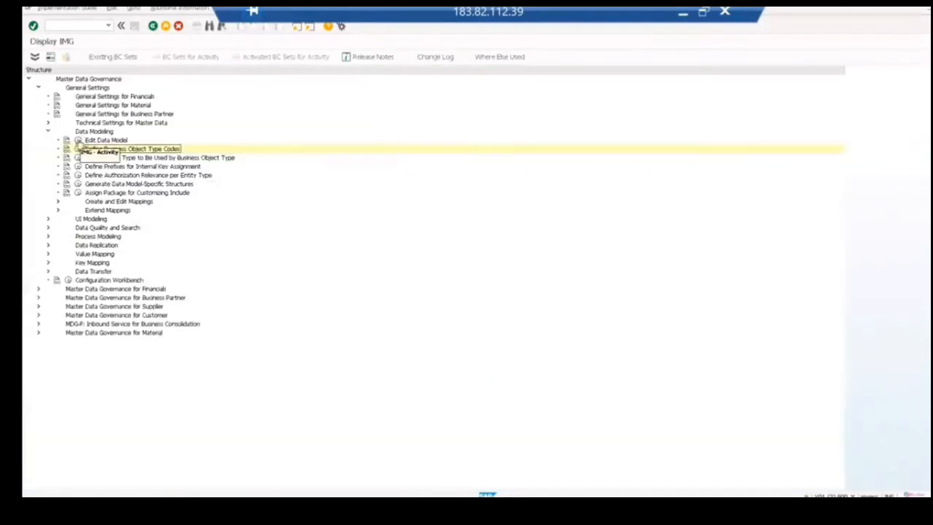
# Step: Open Edit Data Model from the IMG and display the entity types of the MM data model
pyautogui.click(78, 140)
pyautogui.press('Return')
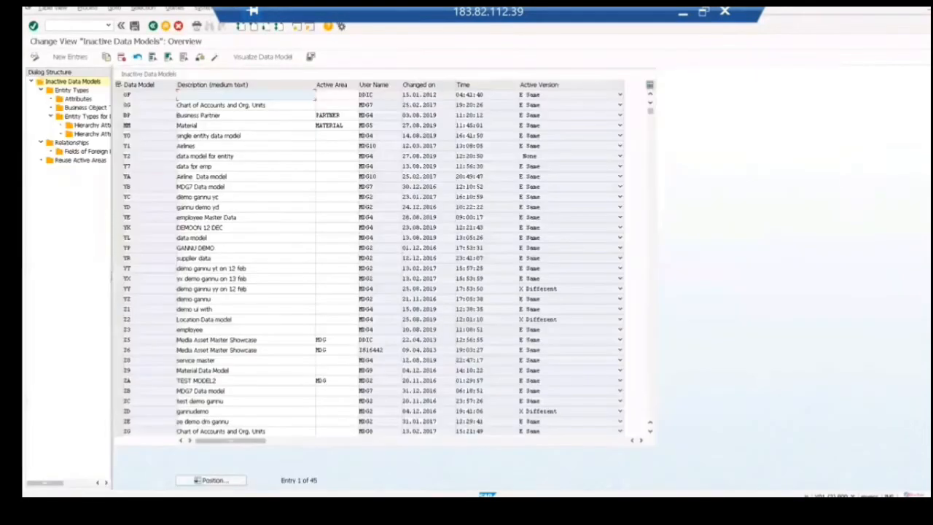
pyautogui.doubleClick(63, 93)
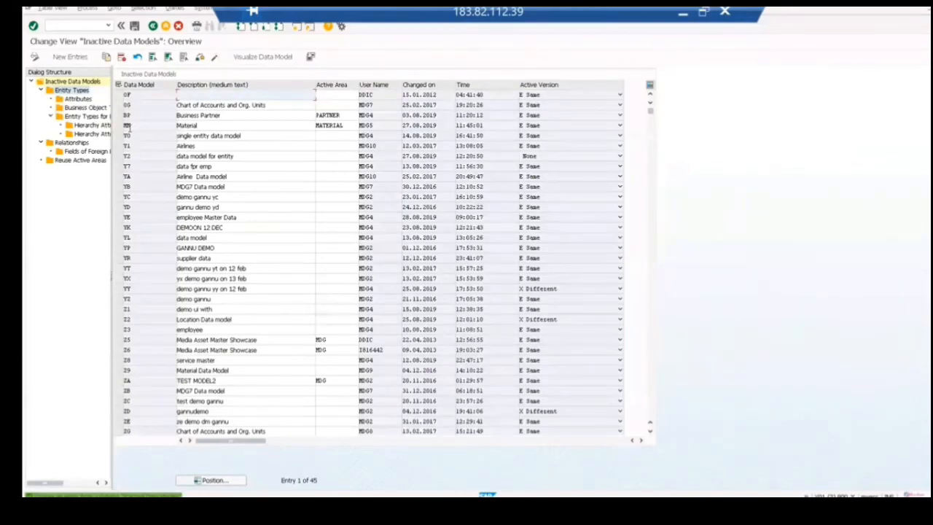
pyautogui.click(127, 126)
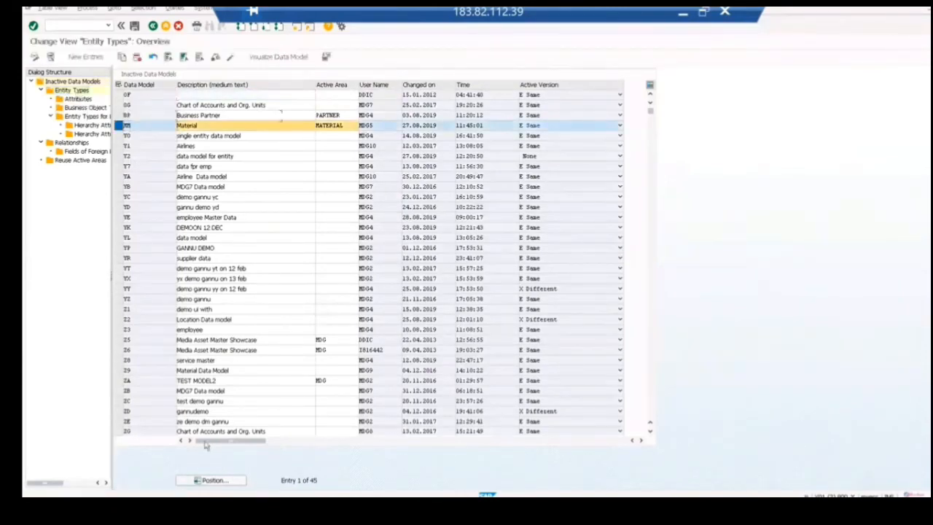
# Step: Position the MM entity type list at the entity type material
pyautogui.click(212, 482)
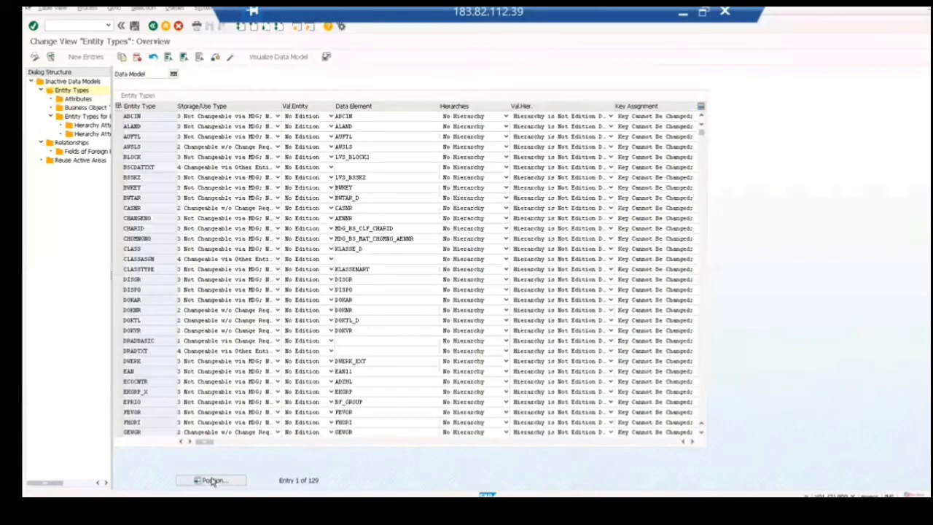
pyautogui.write('material')
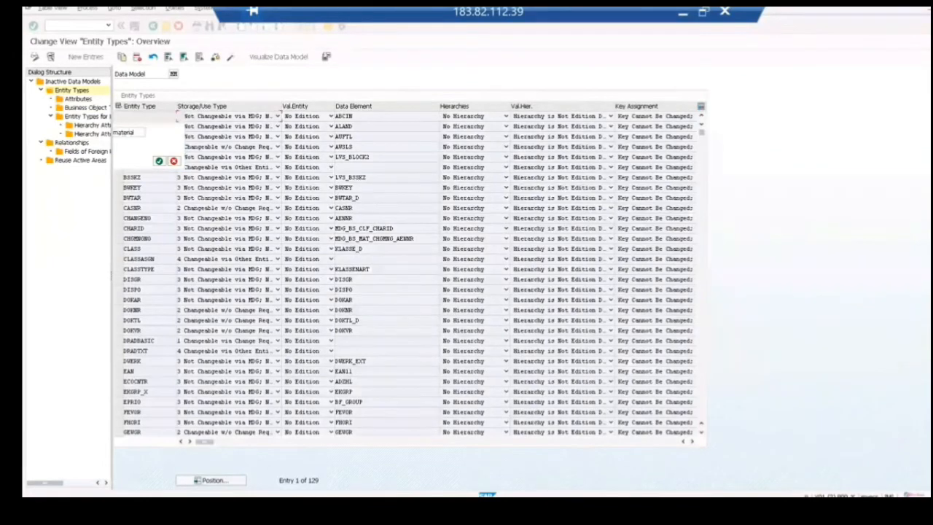
pyautogui.press('Return')
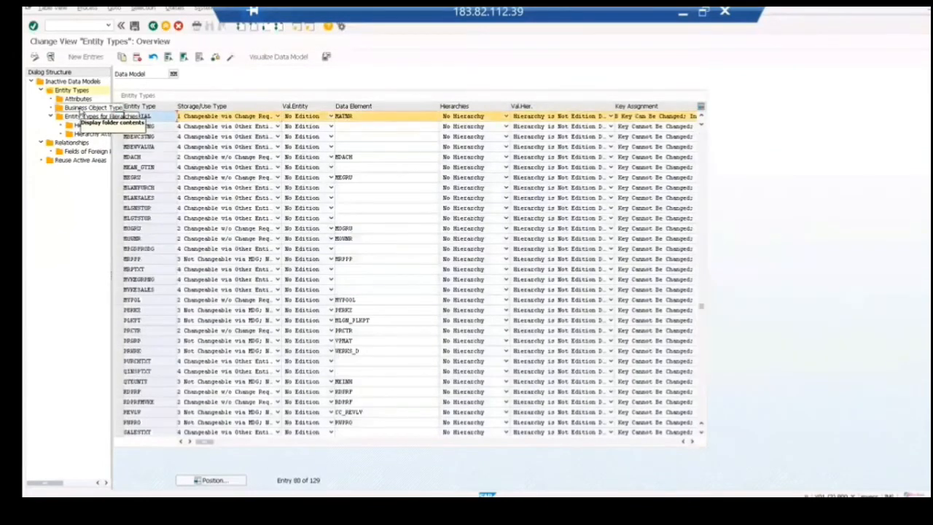
# Step: Examine the business object type assigned to the MATERIAL entity type, and return to the inactive data models overview
pyautogui.click(82, 107)
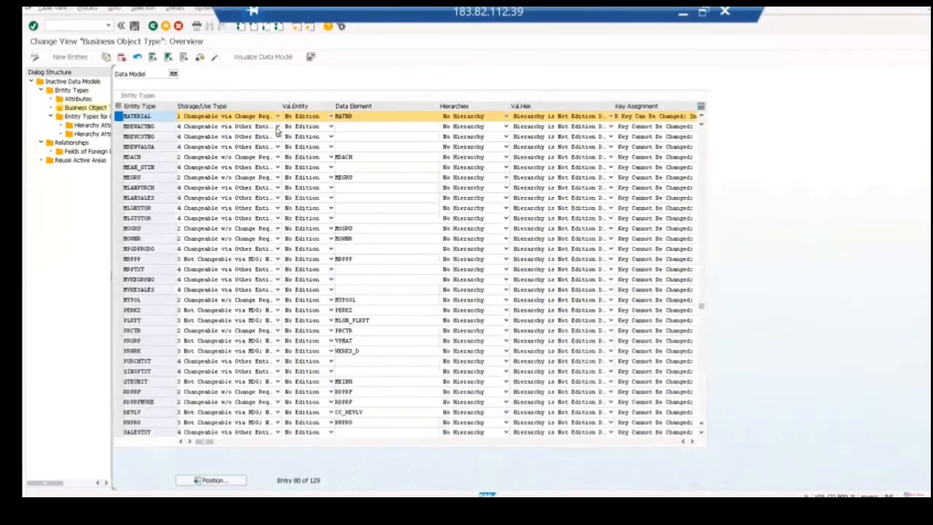
pyautogui.doubleClick(131, 128)
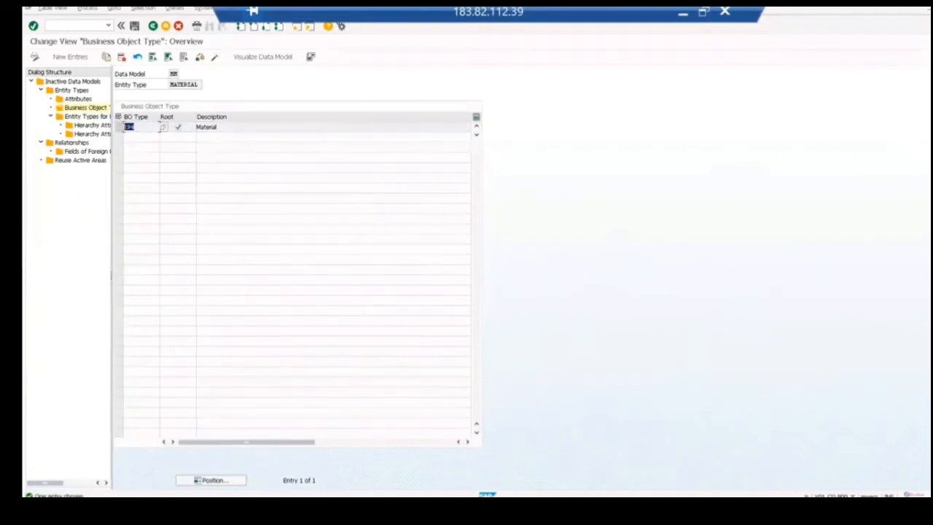
pyautogui.click(152, 26)
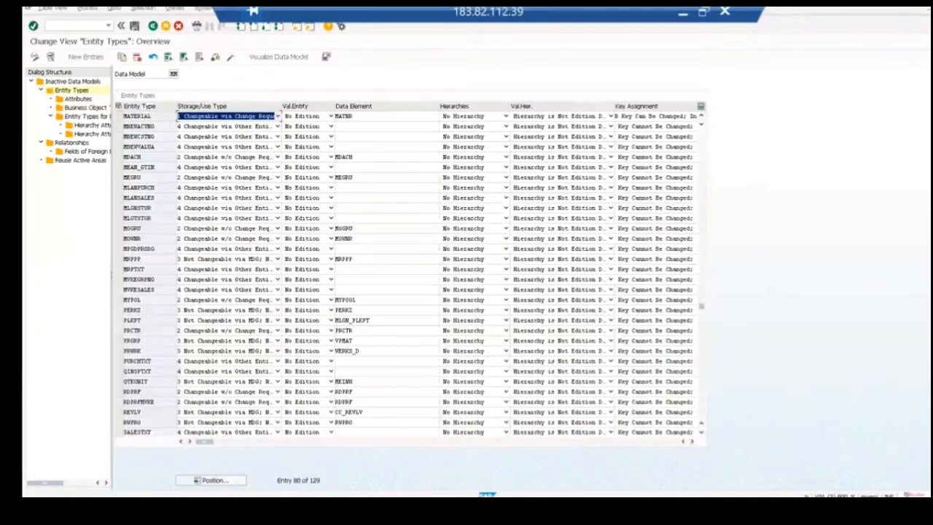
pyautogui.click(153, 27)
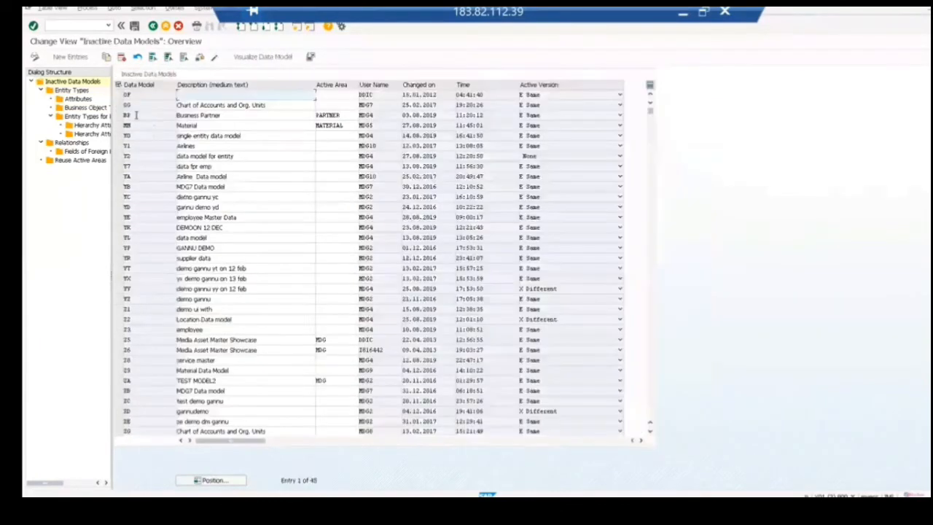
# Step: Display the entity types of the BP data model and position the list at bp_header
pyautogui.click(72, 90)
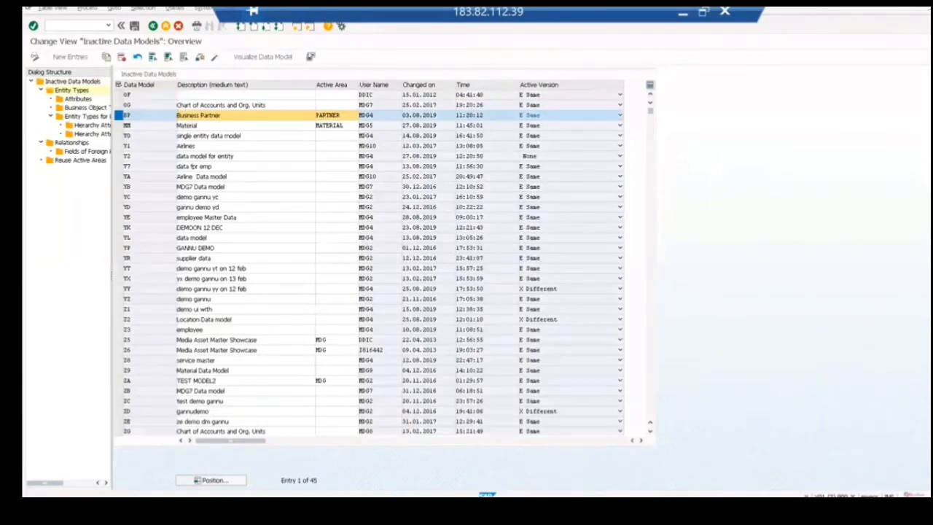
pyautogui.click(212, 481)
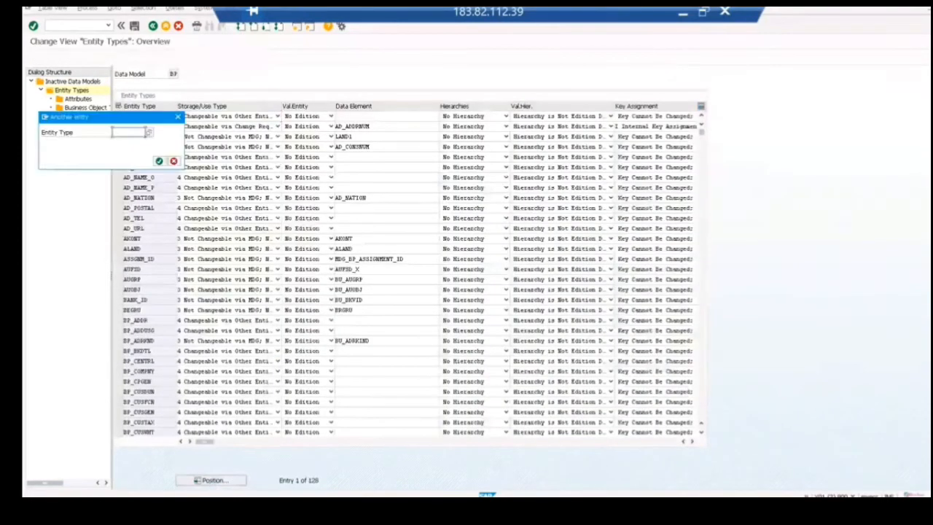
pyautogui.write('bp')
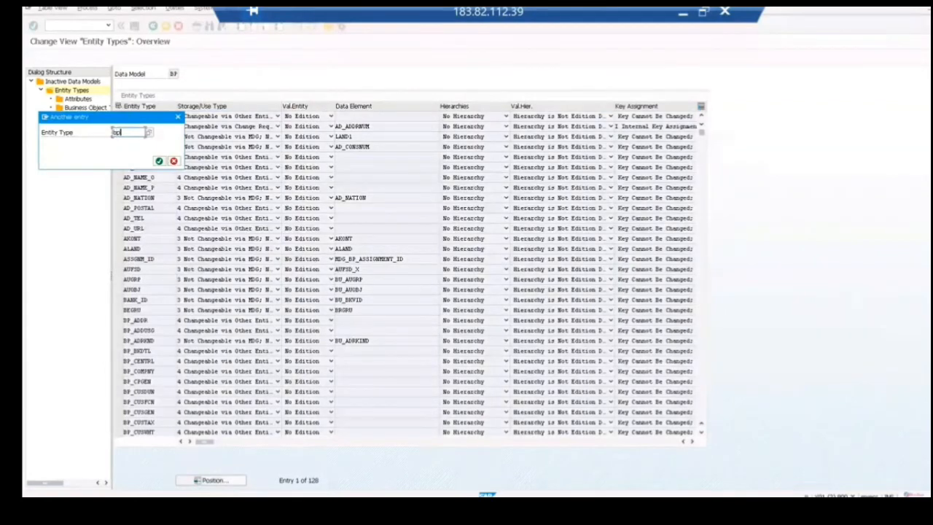
pyautogui.write('_header')
pyautogui.press('Return')
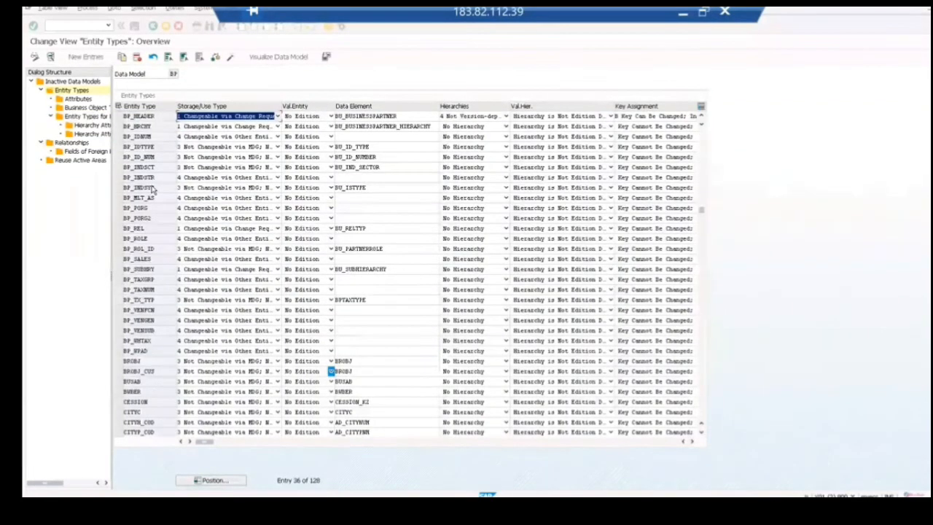
# Step: Examine the business object type assigned to the BP_HEADER entity type, and return to the inactive data models overview
pyautogui.doubleClick(89, 108)
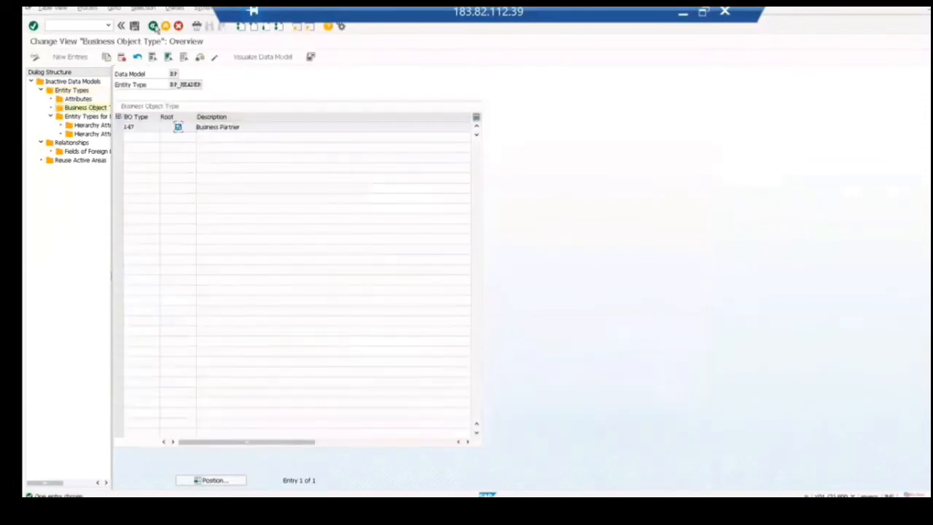
pyautogui.click(153, 26)
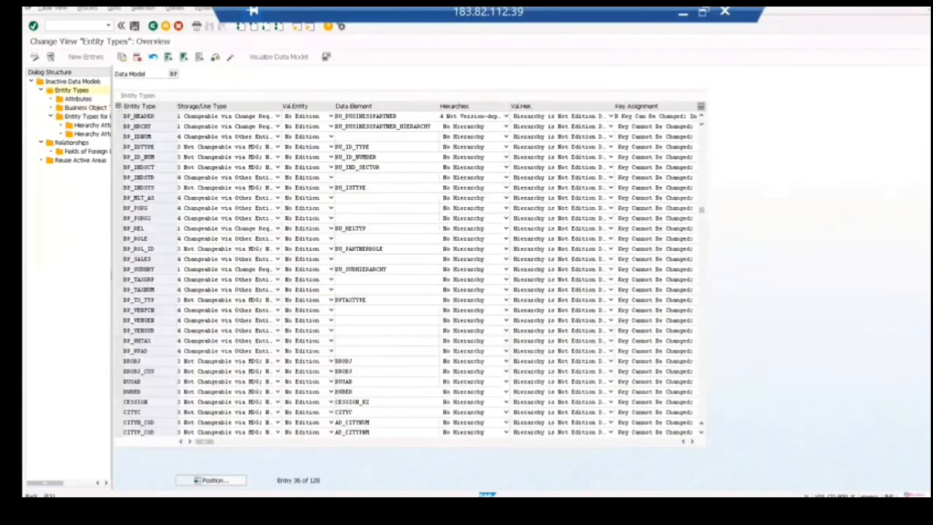
pyautogui.click(153, 26)
# Step: Display the entity types of the 0G data model and examine the business object type assigned to CCTR
pyautogui.click(119, 107)
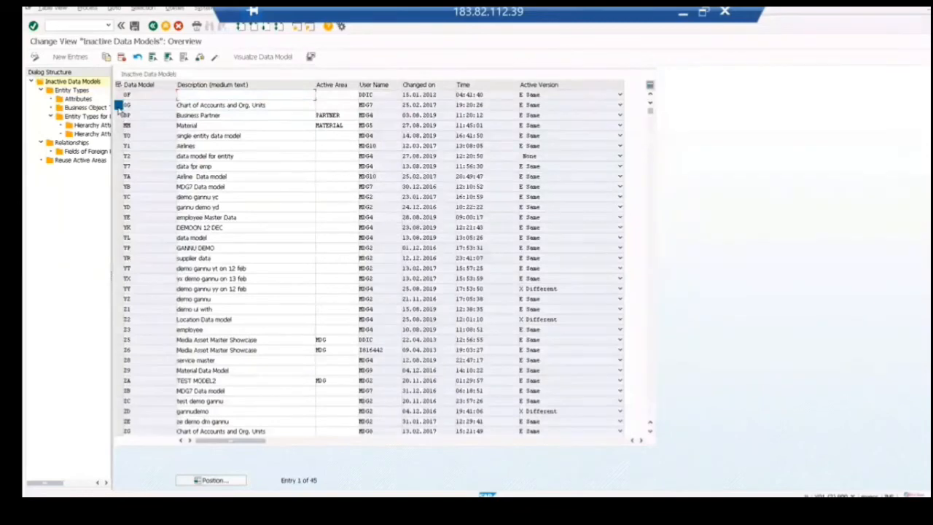
pyautogui.doubleClick(72, 89)
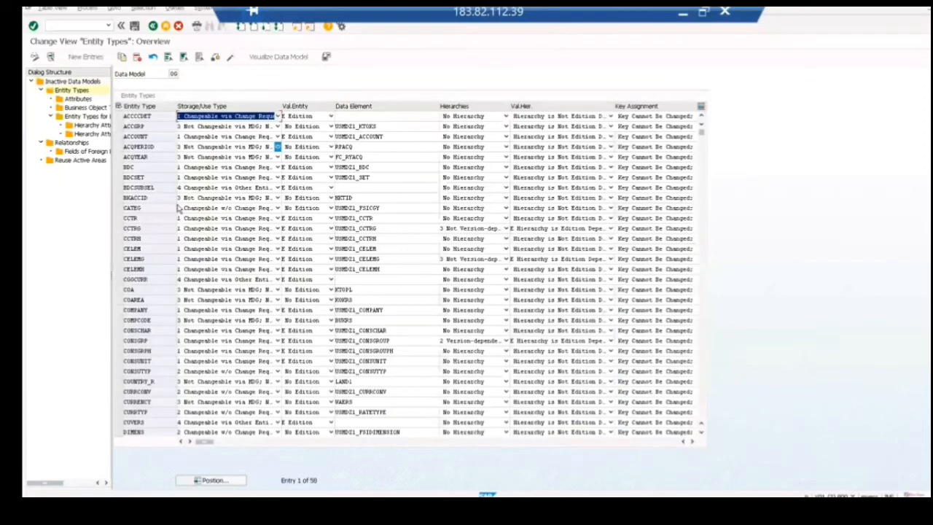
pyautogui.click(118, 218)
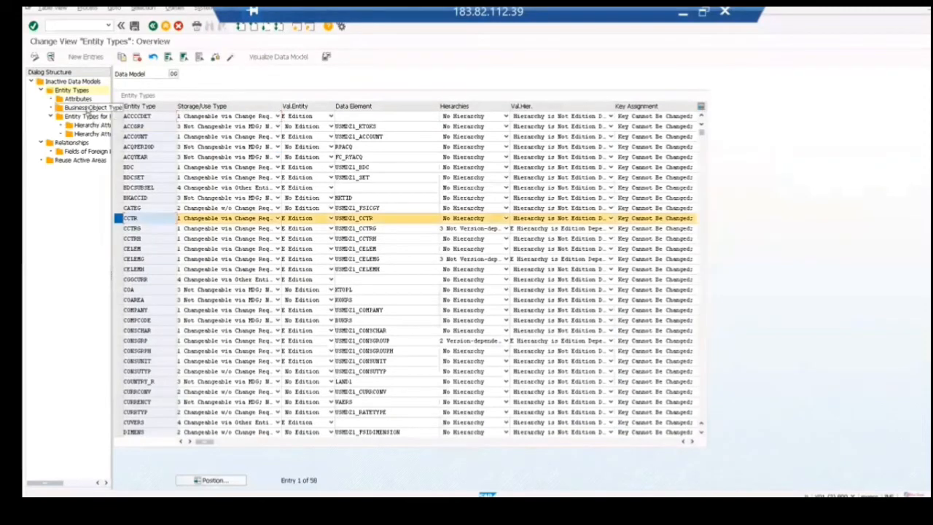
pyautogui.doubleClick(86, 107)
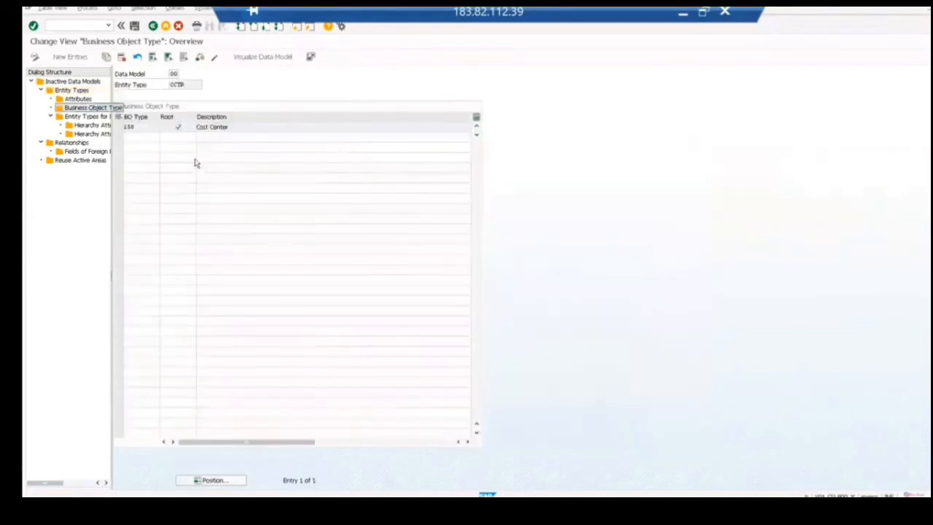
pyautogui.moveTo(137, 127); pyautogui.dragTo(128, 128)
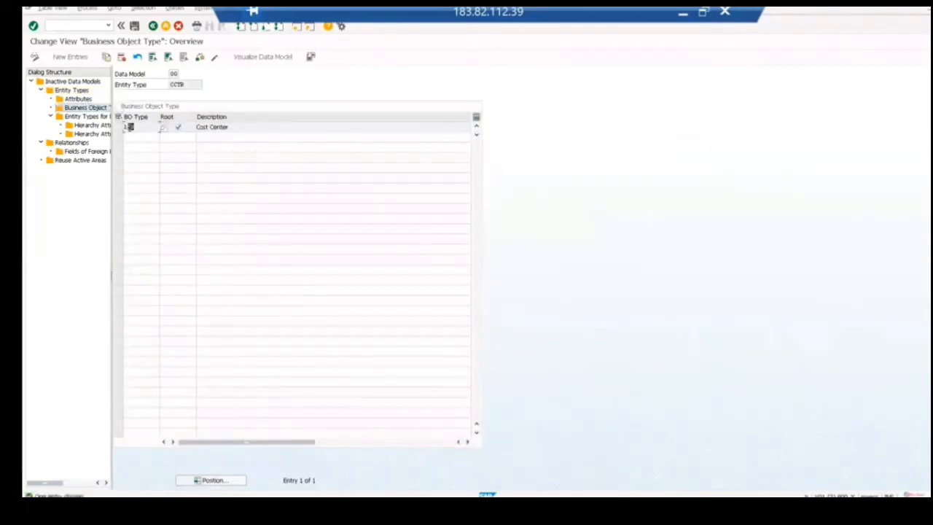
# Step: Leave the 0G data model's views and return to the Display IMG structure
pyautogui.click(684, 12)
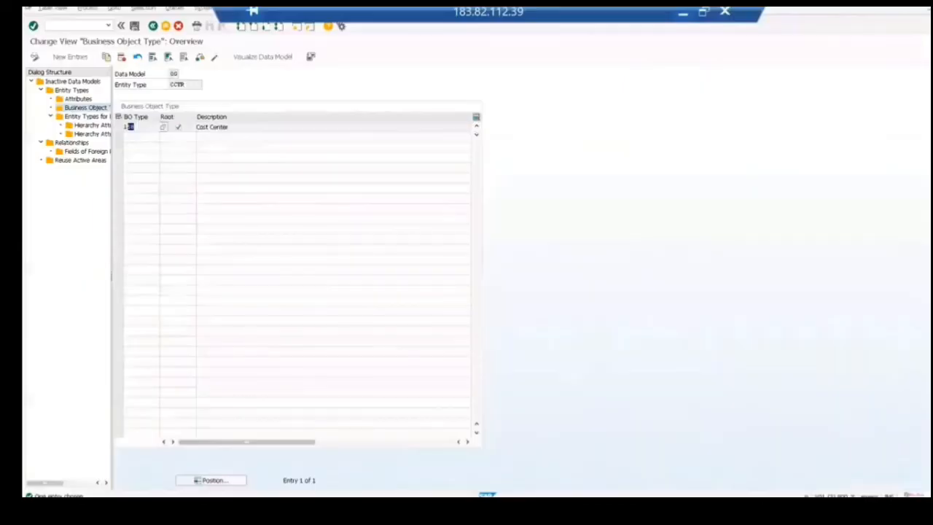
pyautogui.click(153, 26)
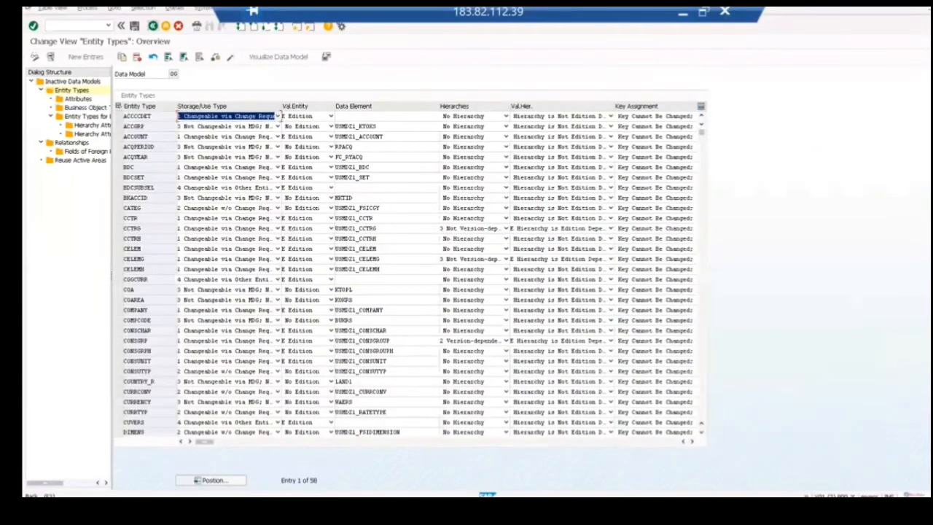
pyautogui.click(153, 26)
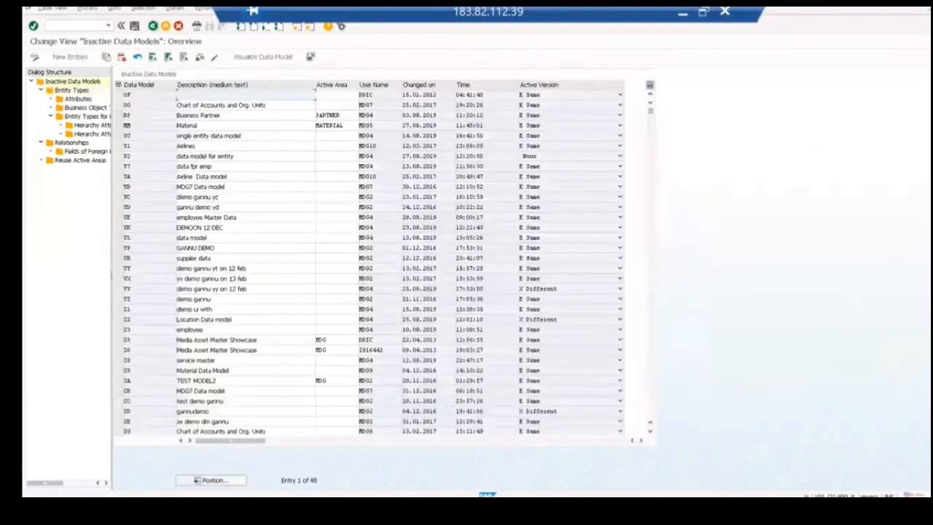
pyautogui.click(153, 26)
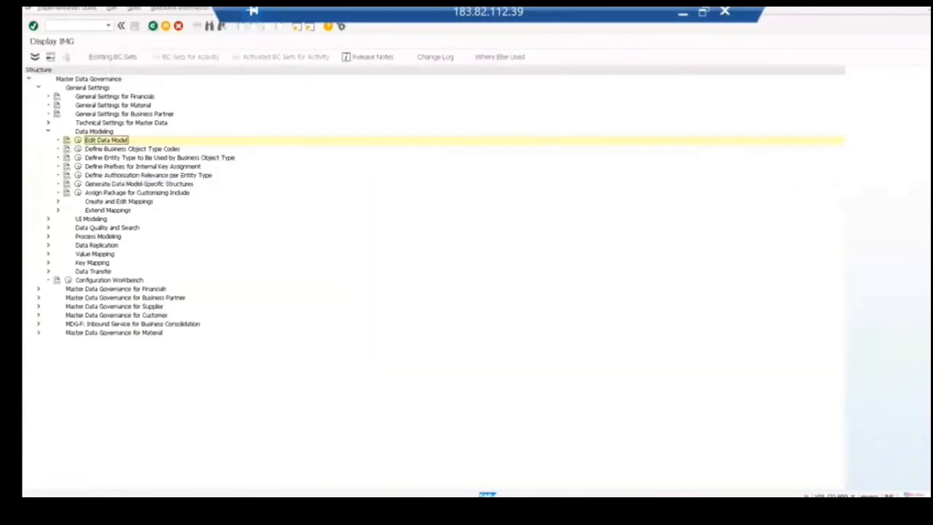
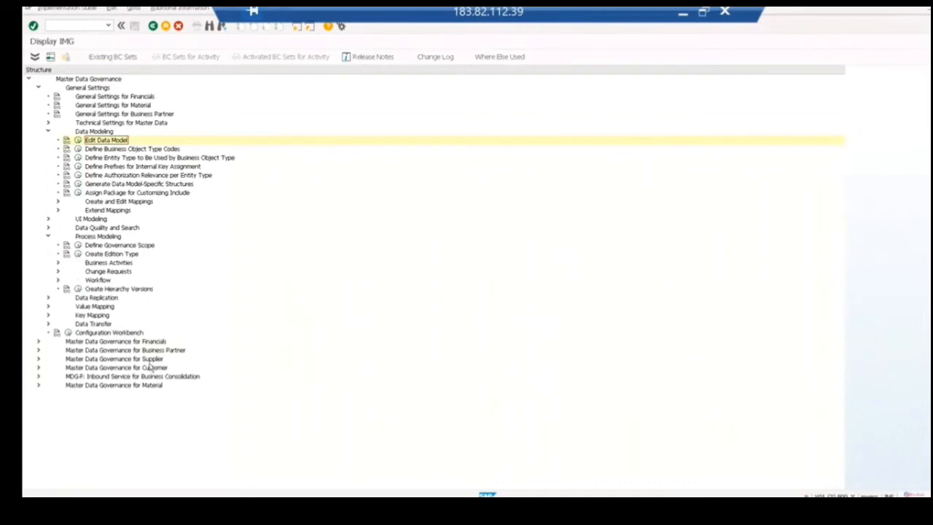
# Step: Expand the Change Requests node under Process Modeling, and switch to the Notepad notes
pyautogui.click(58, 271)
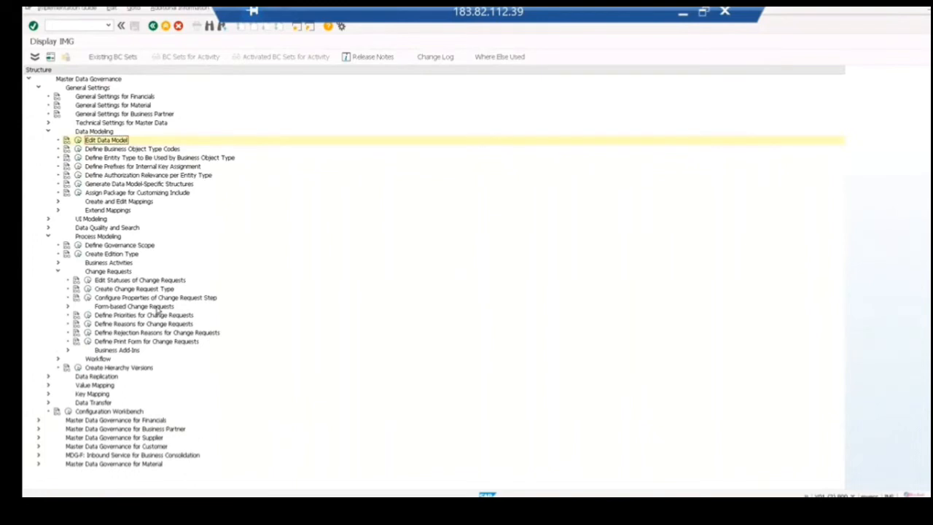
pyautogui.click(684, 16)
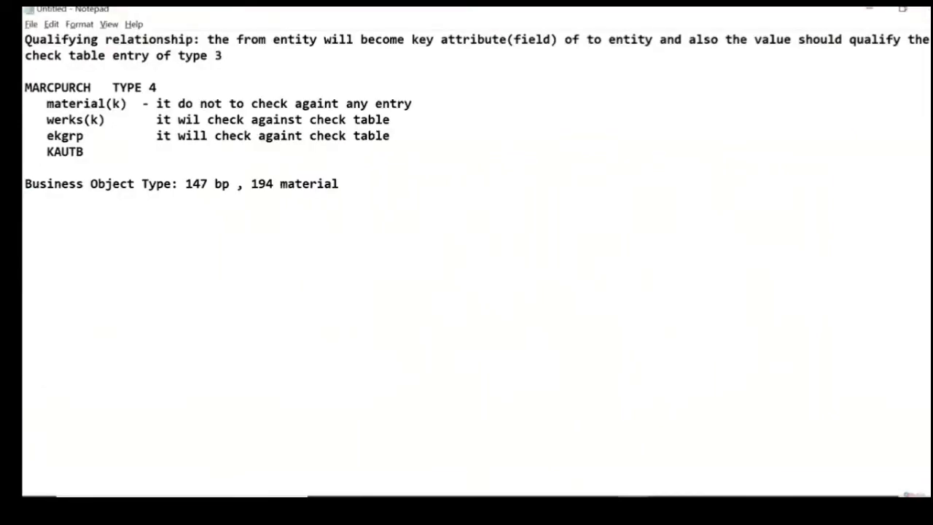
pyautogui.write('Govern Finsihe')
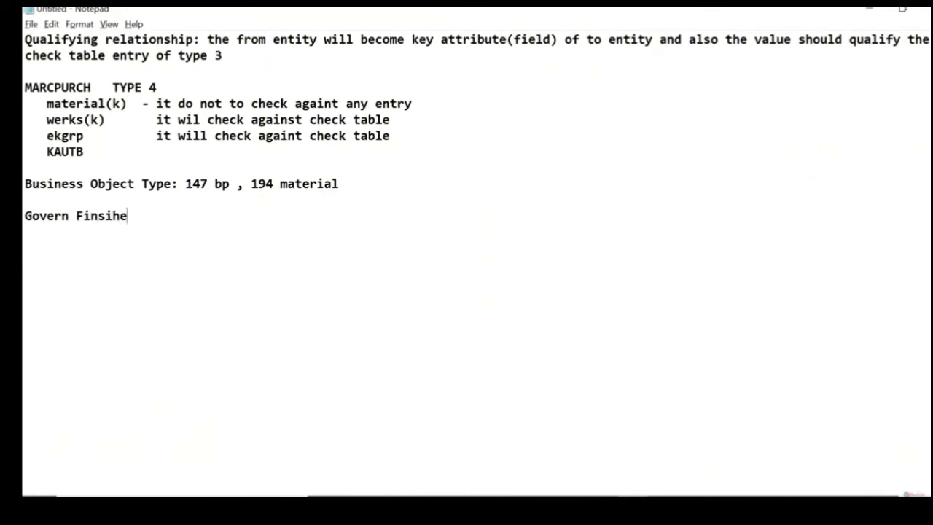
# Step: Add the line "Govern Finsihed Product -" below the business object type note
pyautogui.write('d Product ')
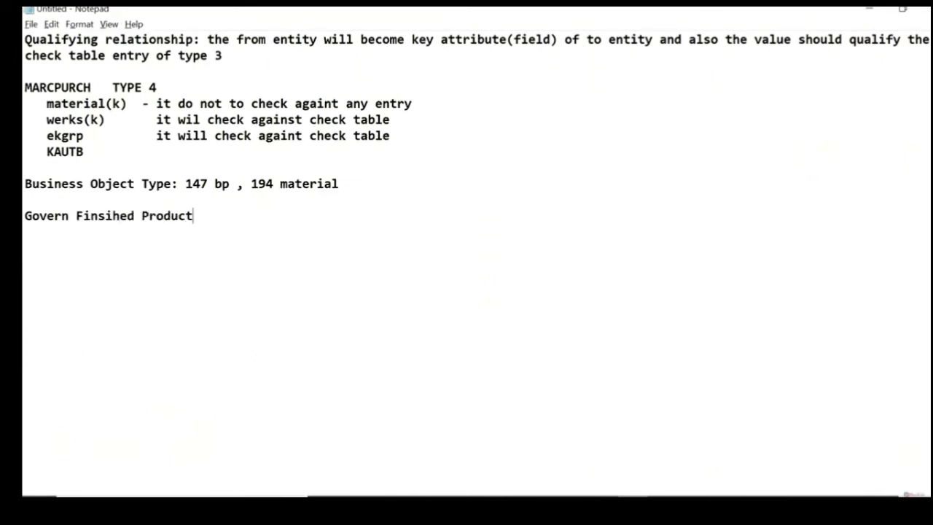
pyautogui.write('-')
# Step: Add a second line reading "Govern Semi Finsihed Product -"
pyautogui.press('Return')
pyautogui.write('Govern Sem')
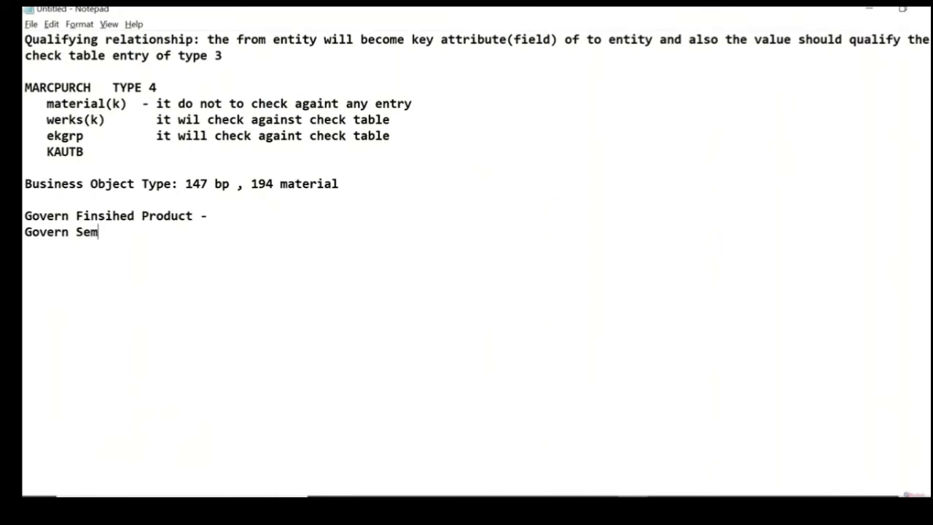
pyautogui.write('i Finsih')
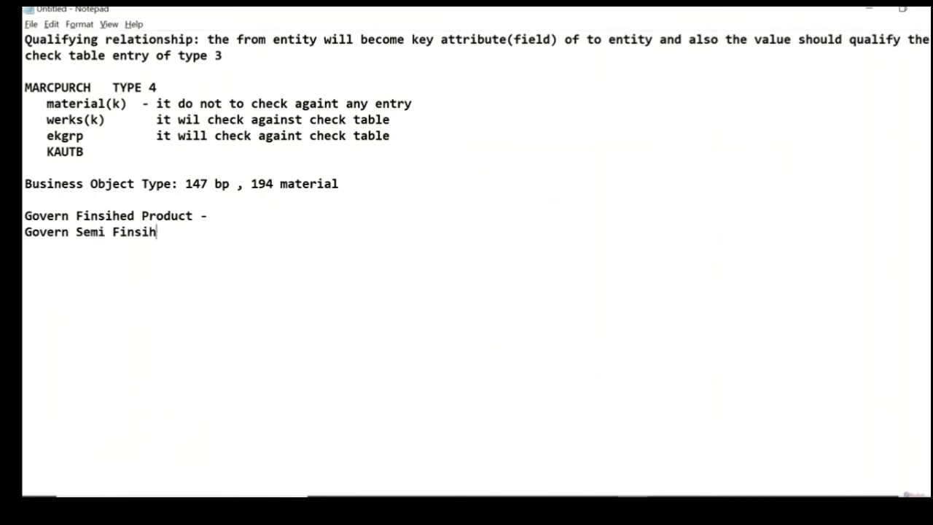
pyautogui.write('ed Product -')
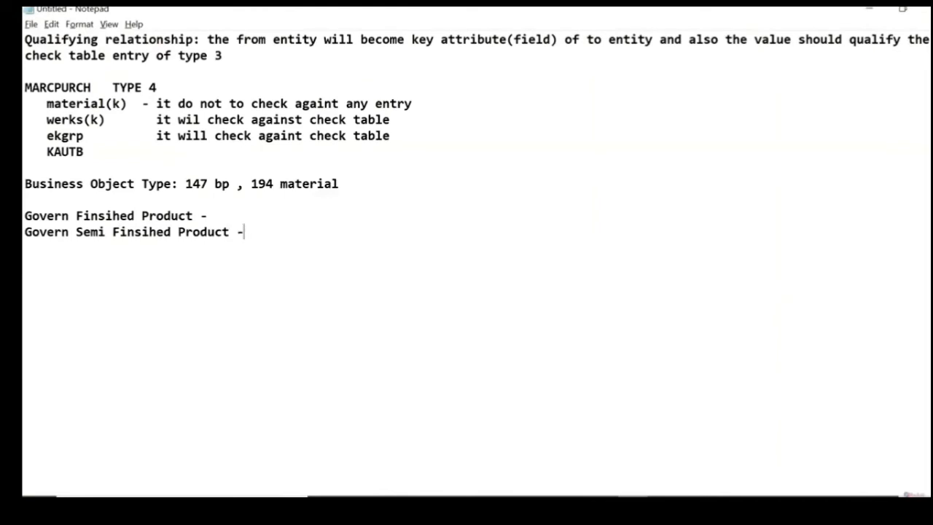
# Step: Align the hyphen on the Govern Finsihed Product line with the hyphen on the Govern Semi Finsihed Product line
pyautogui.click(215, 215)
pyautogui.press('Tab')
pyautogui.click(243, 231)
pyautogui.press('Up')
pyautogui.press('Down')
pyautogui.press('Up')
pyautogui.press('Left')
pyautogui.press('Left')
pyautogui.press('Left')
pyautogui.press('Left')
pyautogui.press('Left')
pyautogui.press('Left')
pyautogui.press('Left')
pyautogui.press('Up')
pyautogui.press('Down')
pyautogui.hotkey('shift', 'Down')
pyautogui.hotkey('shift', 'Down')
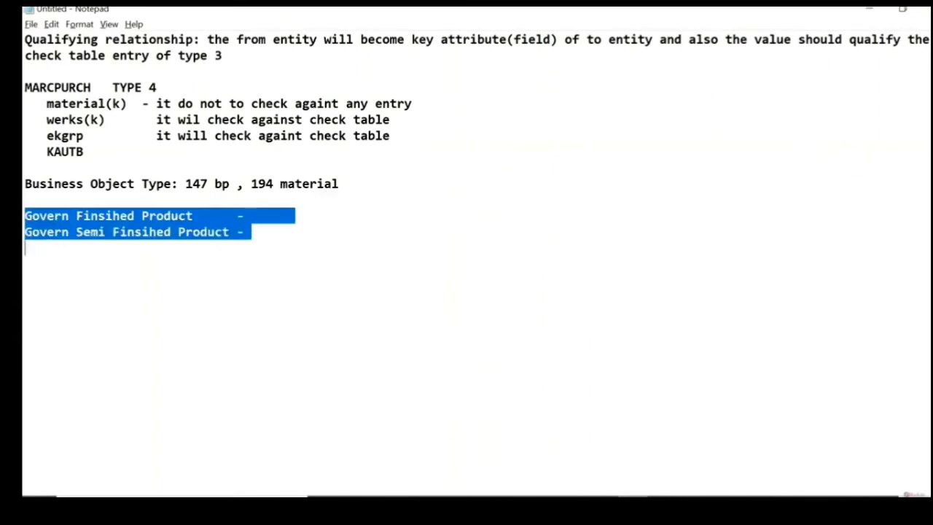
pyautogui.press('Down')
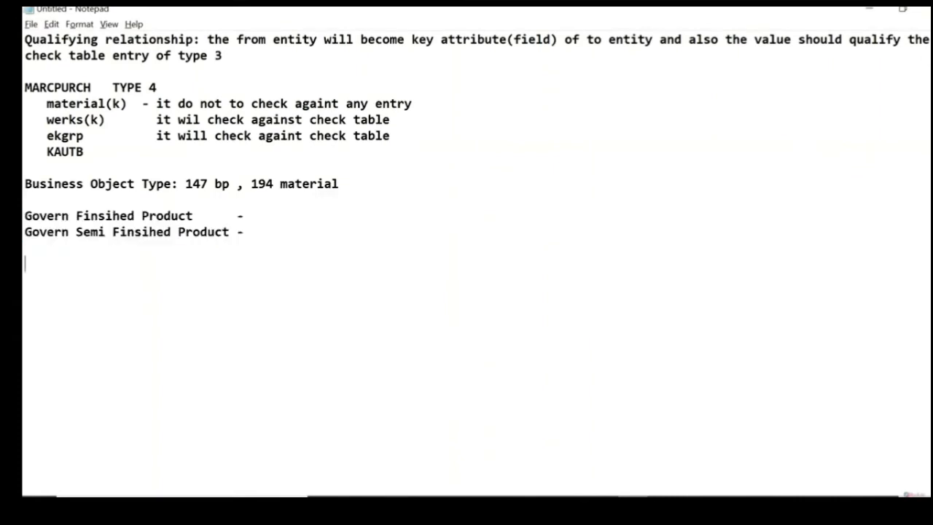
# Step: Add "CR TYPE: ZHALB01" after the hyphen on the Govern Semi Finsihed Product line
pyautogui.press('Up')
pyautogui.press('Up')
pyautogui.press('BackSpace')
pyautogui.write('CR TYPE')
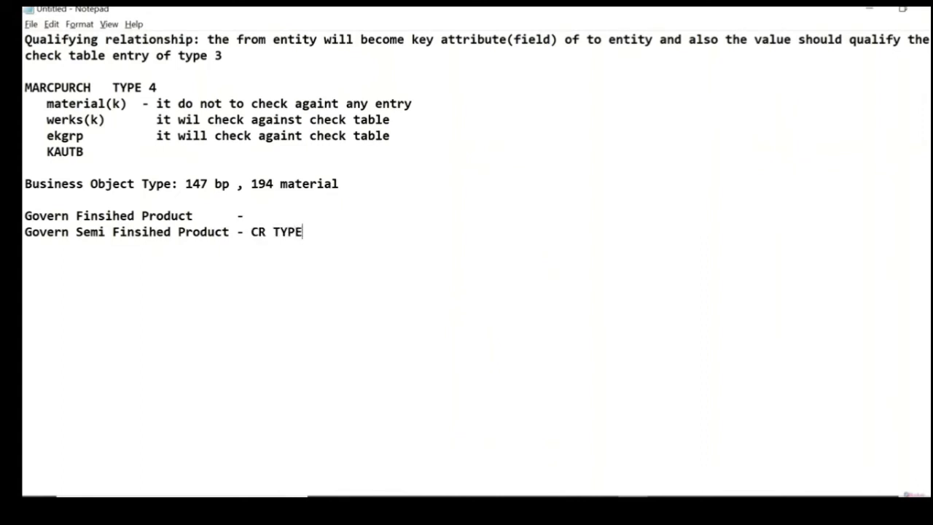
pyautogui.write(': ZHALB01')
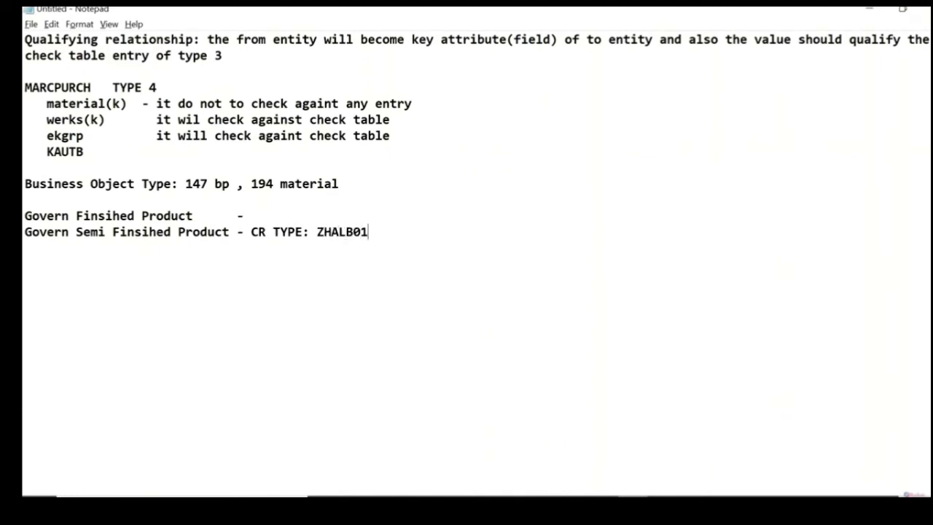
# Step: Add "CR TYPE: ZFERT01" after the hyphen on the Govern Finsihed Product line, without the surplus spacing
pyautogui.click(294, 216)
pyautogui.press('BackSpace')
pyautogui.press('BackSpace')
pyautogui.press('BackSpace')
pyautogui.press('BackSpace')
pyautogui.press('BackSpace')
pyautogui.press('BackSpace')
pyautogui.press('BackSpace')
pyautogui.write('CR TYPE: ZFERT01')
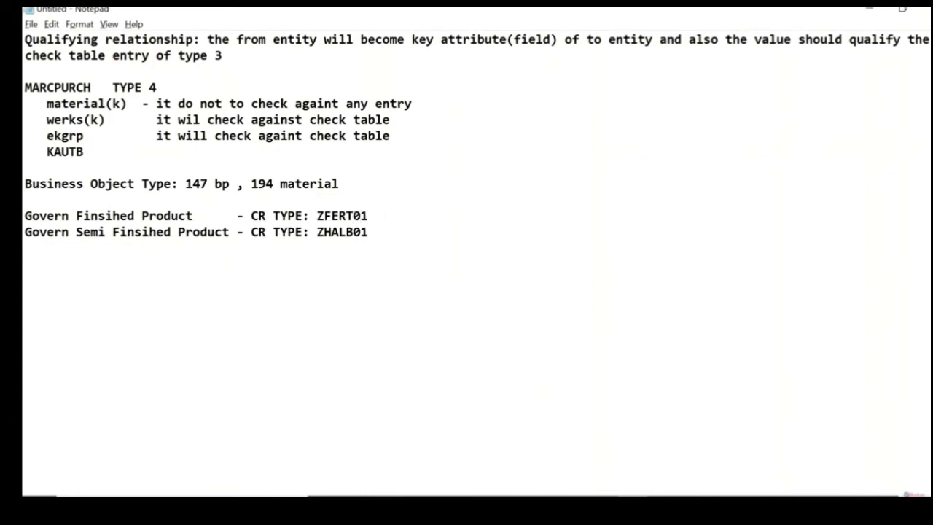
pyautogui.write('  - Create Ma')
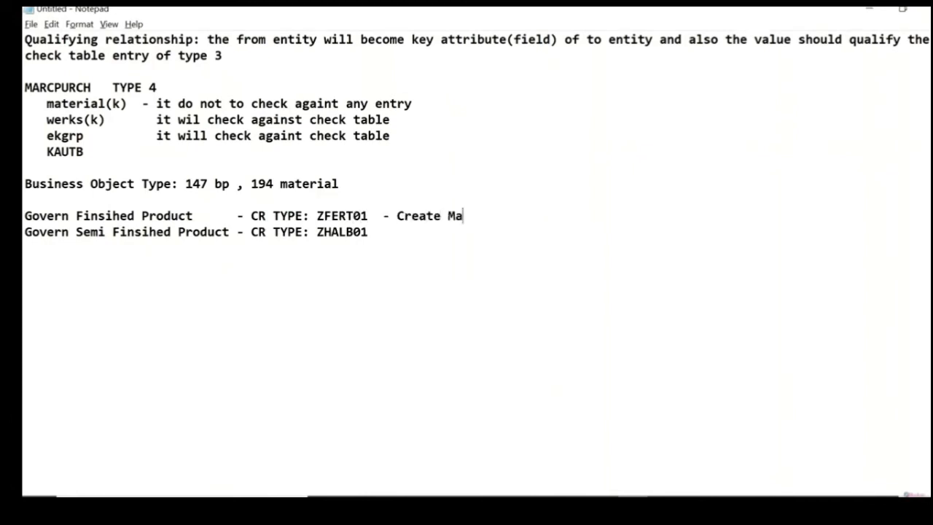
pyautogui.write('terial -F')
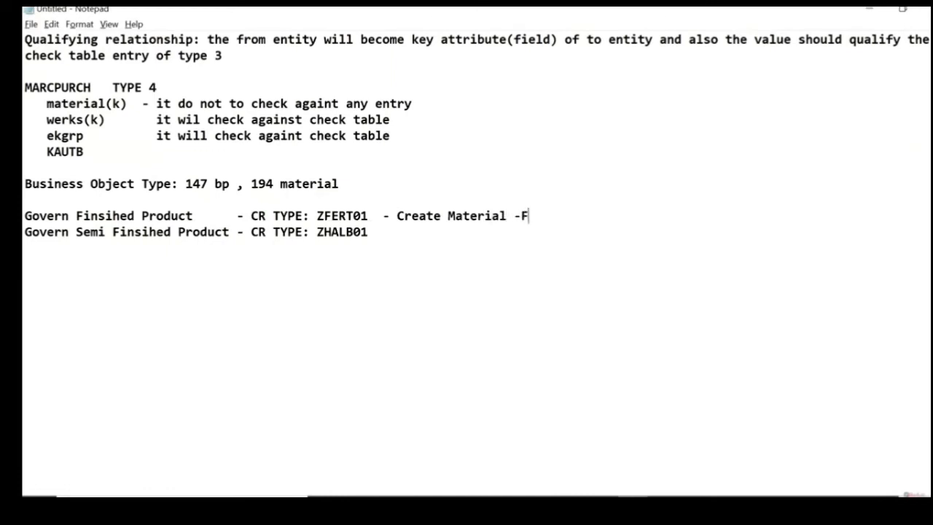
pyautogui.write('inshed')
# Step: Append the description "- Create Material -Semi Finished" to the ZHALB01 line
pyautogui.click(376, 231)
pyautogui.press('BackSpace')
pyautogui.write('- Create Mate')
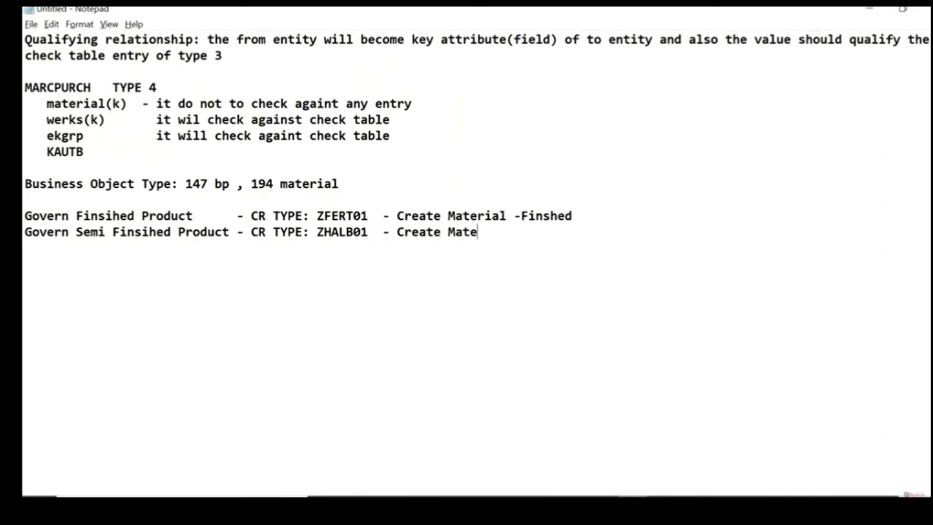
pyautogui.write('rial -Semi F')
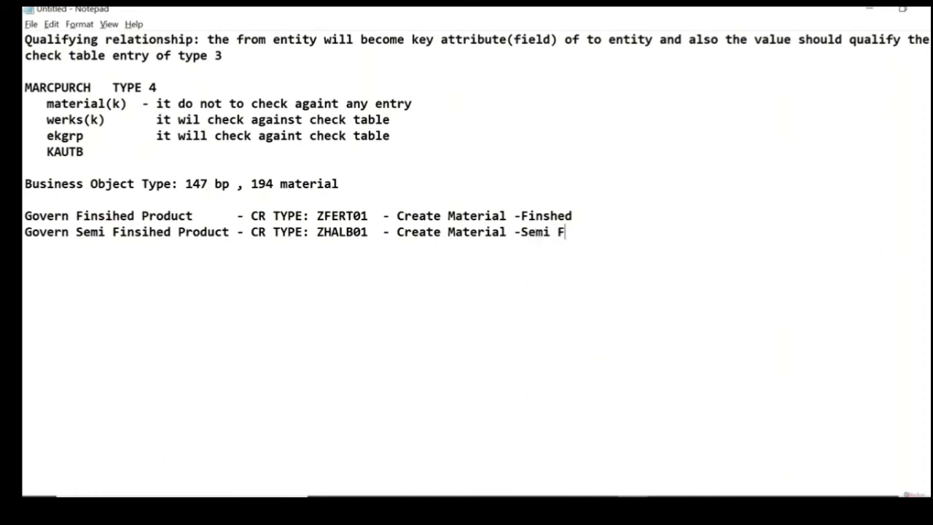
pyautogui.write('inished')
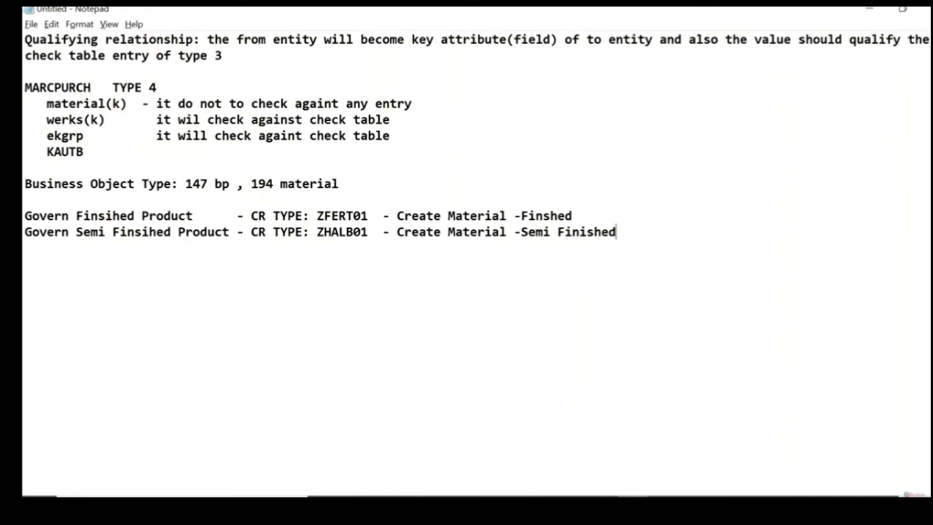
pyautogui.hotkey('shift', 'Up')
pyautogui.hotkey('shift', 'Home')
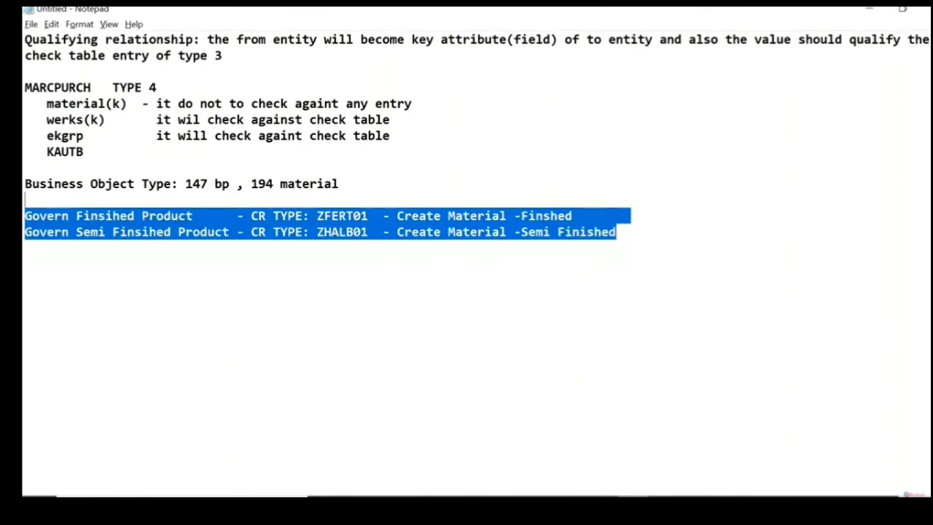
pyautogui.press('Down')
pyautogui.press('Down')
pyautogui.press('Down')
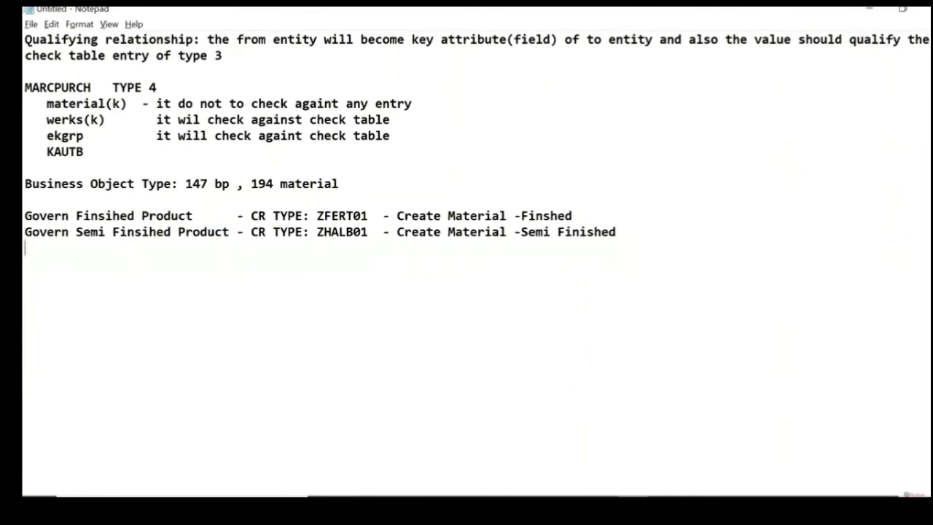
pyautogui.hotkey('shift', 'Up')
pyautogui.hotkey('shift', 'Up')
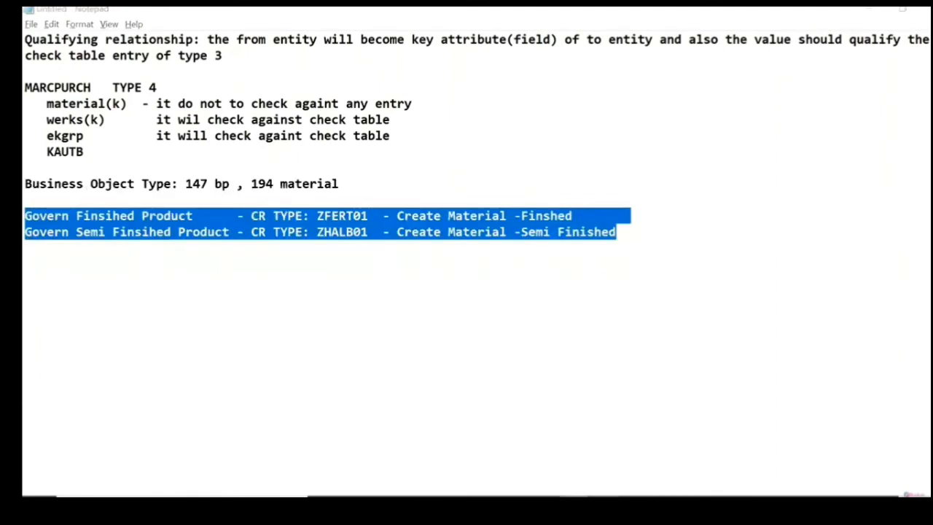
# Step: Switch to SAP, expand the Business Activities node under Process Modeling, and return to Notepad
pyautogui.hotkey('alt', 'Tab')
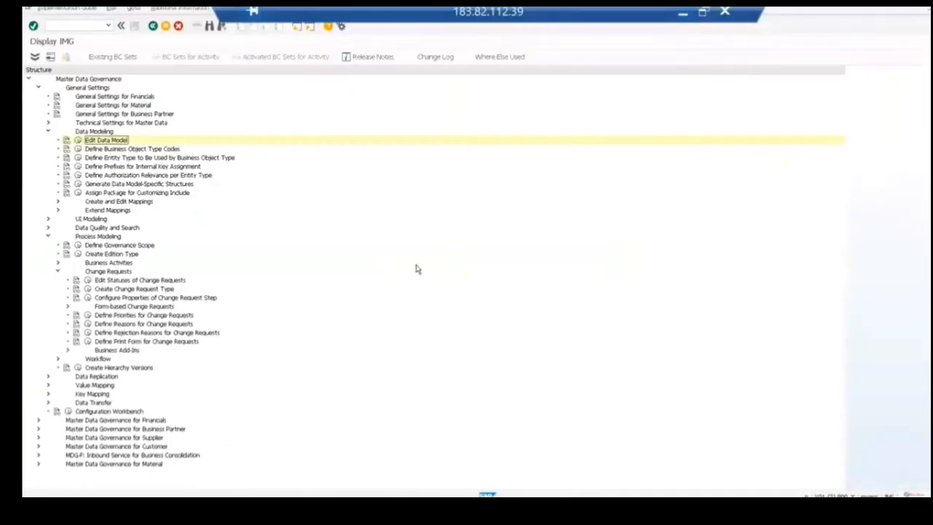
pyautogui.click(57, 264)
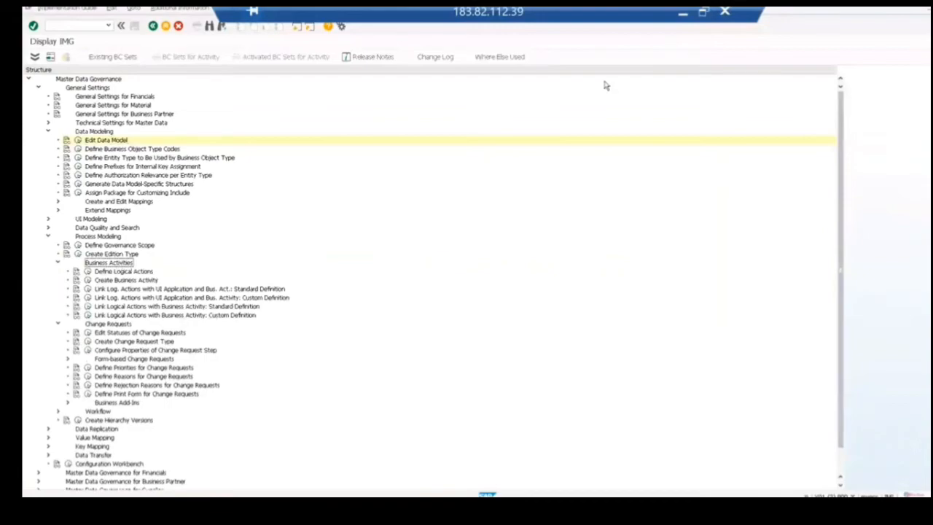
pyautogui.click(683, 18)
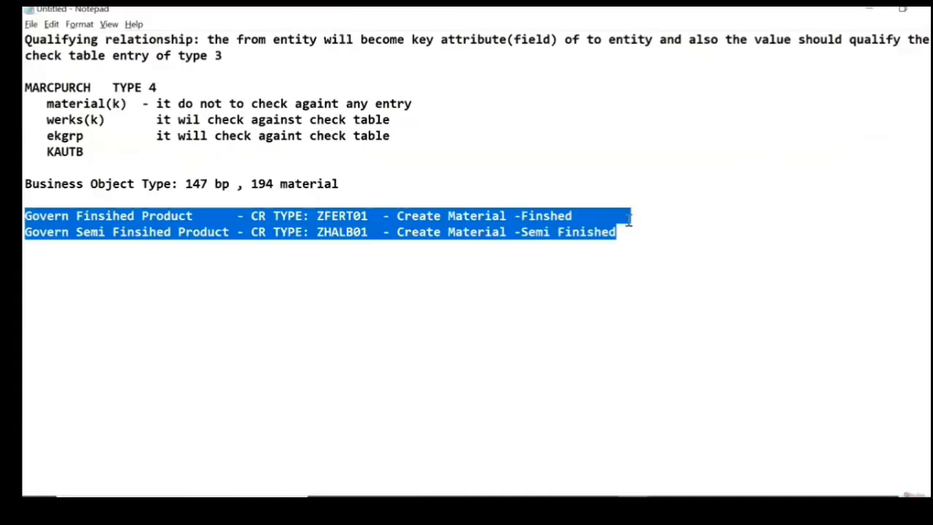
# Step: Add the line "MDG: GENBERIC UI, GENRIC WORKFLOW" below the change request types, separated by blank lines
pyautogui.click(620, 231)
pyautogui.press('Return')
pyautogui.press('Return')
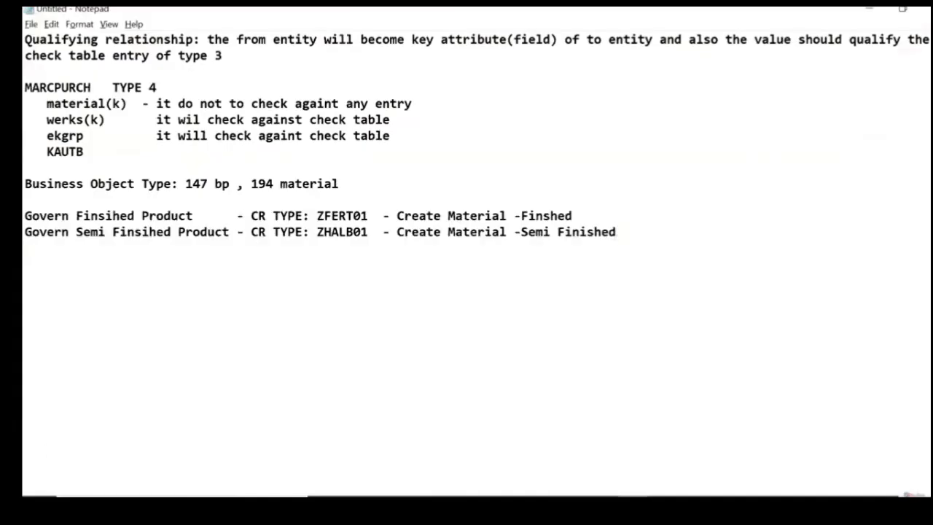
pyautogui.write('MDG: GENBER')
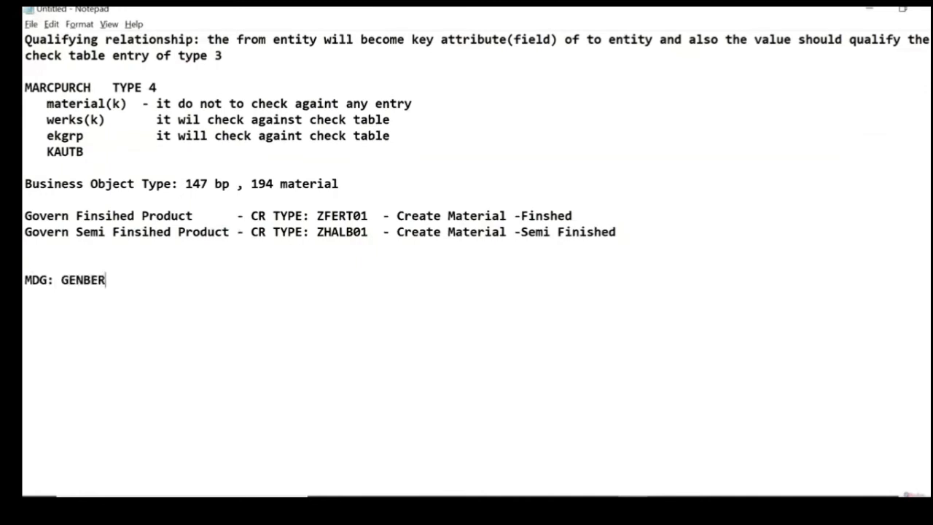
pyautogui.write('IC UI, GENRIC WORKFLOW')
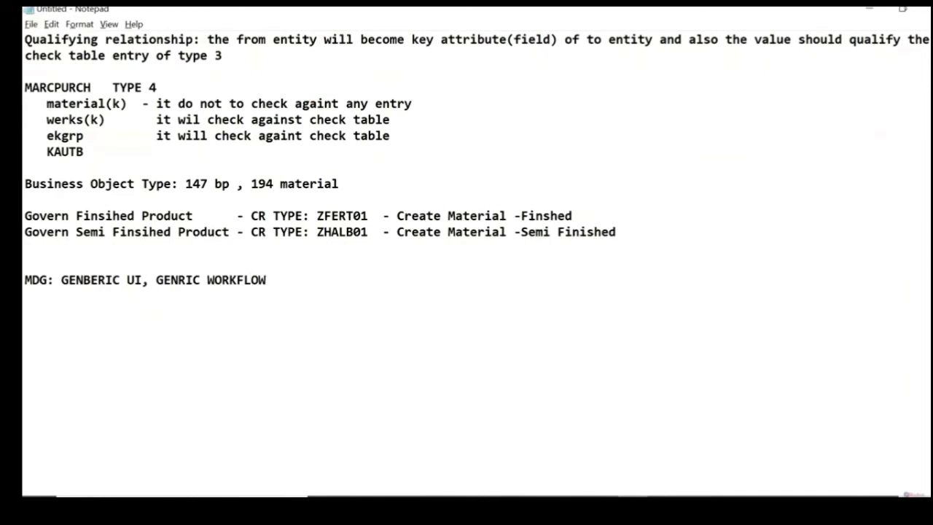
# Step: Correct the misspelled word before WORKFLOW in the MDG line to GENERIC
pyautogui.press('Left')
pyautogui.press('Left')
pyautogui.press('Left')
pyautogui.press('Left')
pyautogui.press('Left')
pyautogui.press('Left')
pyautogui.press('Left')
pyautogui.press('Left')
pyautogui.press('Left')
pyautogui.press('Left')
pyautogui.press('Left')
pyautogui.press('Left')
pyautogui.press('Left')
pyautogui.press('Right')
pyautogui.write('E')
pyautogui.press('Right')
pyautogui.press('Right')
pyautogui.press('Right')
pyautogui.press('Right')
pyautogui.press('Right')
pyautogui.press('Right')
pyautogui.press('Right')
pyautogui.press('Right')
pyautogui.press('Right')
pyautogui.press('Right')
pyautogui.press('Right')
pyautogui.press('Right')
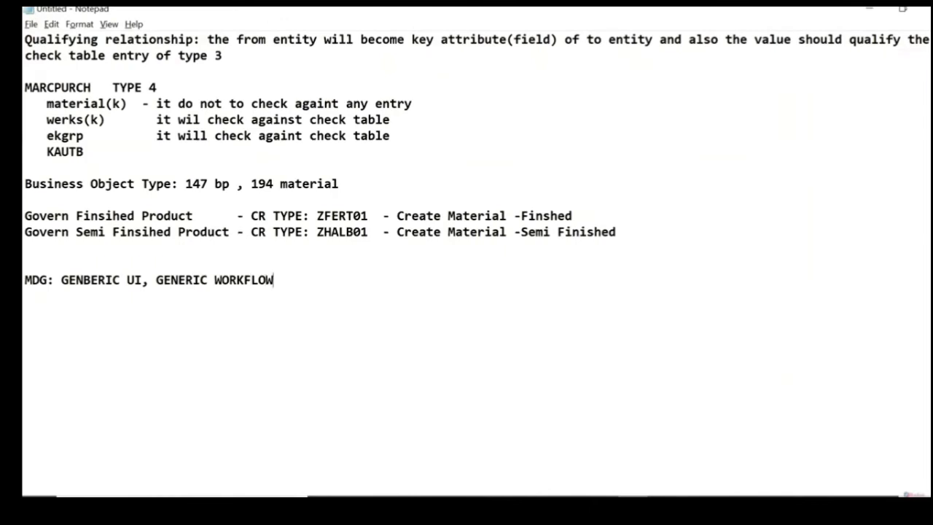
# Step: Append "--" to the MDG line and correct the misspelled word before UI to GENERIC
pyautogui.write('--')
pyautogui.press('BackSpace')
pyautogui.click(90, 280)
pyautogui.press('BackSpace')
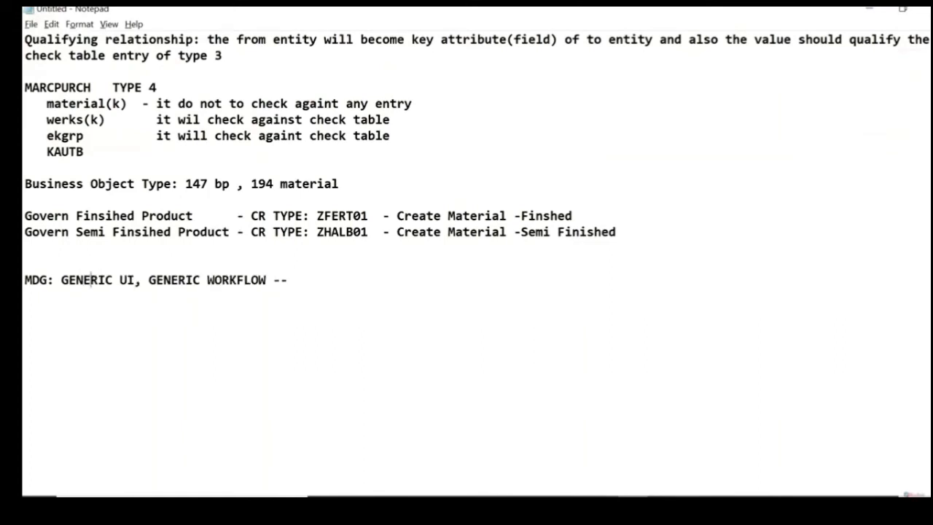
# Step: Add "MODULE POOL , WORKFLOW" after the dashes at the end of the MDG line
pyautogui.press('Right')
pyautogui.press('Right')
pyautogui.press('Right')
pyautogui.press('Right')
pyautogui.press('Right')
pyautogui.press('Right')
pyautogui.press('Right')
pyautogui.press('Right')
pyautogui.press('Right')
pyautogui.press('Right')
pyautogui.press('Right')
pyautogui.press('Right')
pyautogui.press('Right')
pyautogui.press('Right')
pyautogui.press('Right')
pyautogui.press('Right')
pyautogui.press('Right')
pyautogui.press('Right')
pyautogui.press('Right')
pyautogui.press('Right')
pyautogui.press('Right')
pyautogui.press('Right')
pyautogui.press('Right')
pyautogui.press('Right')
pyautogui.press('Right')
pyautogui.press('Right')
pyautogui.press('Right')
pyautogui.write('3')
pyautogui.press('BackSpace')
pyautogui.write('MODULE ')
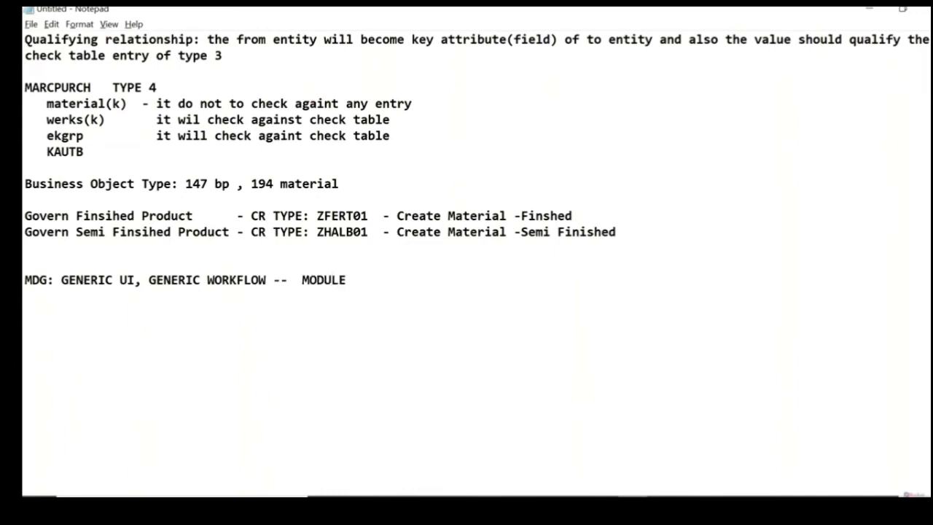
pyautogui.write('POOL , WOR')
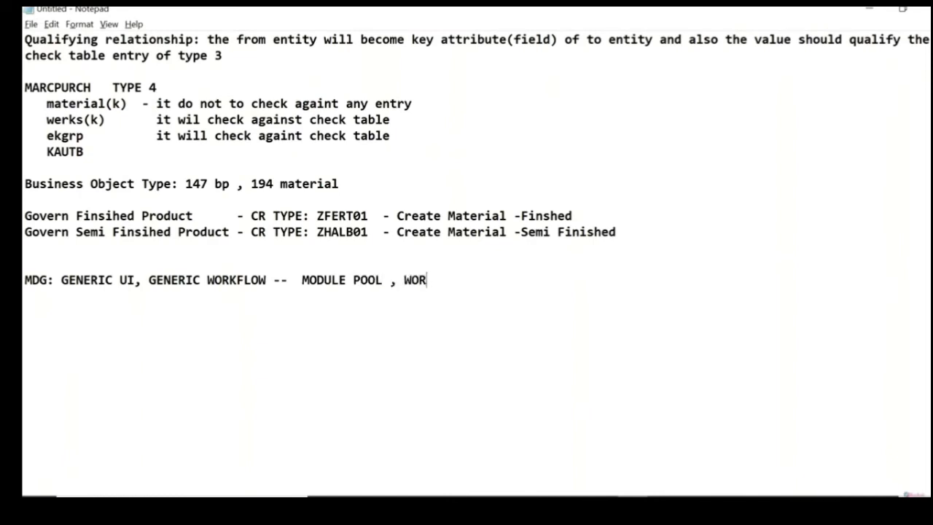
pyautogui.write('KFLOW')
pyautogui.hotkey('shift', 'Left')
pyautogui.hotkey('shift', 'Left')
pyautogui.hotkey('shift', 'Left')
pyautogui.hotkey('shift', 'Left')
pyautogui.hotkey('shift', 'Left')
pyautogui.hotkey('shift', 'Left')
pyautogui.hotkey('shift', 'Left')
pyautogui.hotkey('shift', 'Left')
pyautogui.hotkey('shift', 'Left')
pyautogui.hotkey('shift', 'Left')
pyautogui.hotkey('shift', 'Left')
pyautogui.hotkey('shift', 'Left')
pyautogui.hotkey('shift', 'Left')
pyautogui.hotkey('shift', 'Left')
pyautogui.hotkey('shift', 'Left')
pyautogui.hotkey('shift', 'Left')
pyautogui.hotkey('shift', 'Left')
pyautogui.hotkey('shift', 'Left')
pyautogui.hotkey('shift', 'Left')
pyautogui.hotkey('shift', 'Left')
pyautogui.hotkey('shift', 'Left')
pyautogui.hotkey('shift', 'Left')
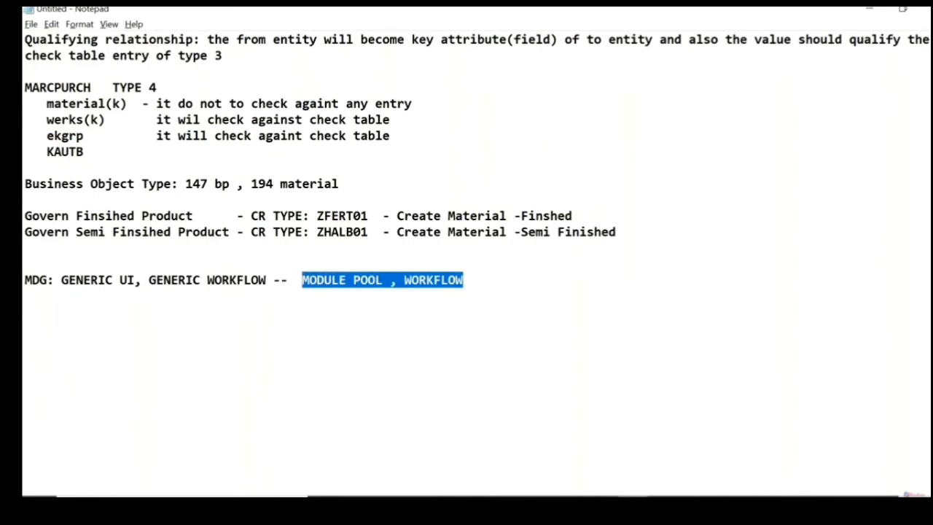
pyautogui.press('Left')
pyautogui.press('Right')
pyautogui.press('Right')
pyautogui.press('Right')
pyautogui.press('Right')
pyautogui.press('Right')
pyautogui.press('Right')
pyautogui.press('Right')
pyautogui.press('Right')
pyautogui.press('Right')
pyautogui.press('Right')
pyautogui.press('Right')
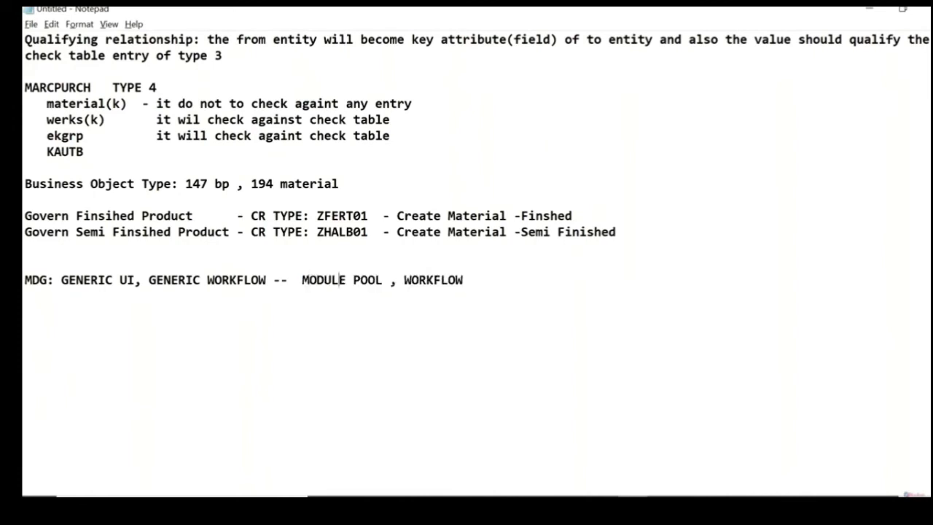
pyautogui.press('Right')
pyautogui.press('Right')
pyautogui.press('Right')
pyautogui.press('Right')
pyautogui.press('Right')
pyautogui.press('Right')
pyautogui.press('Right')
pyautogui.press('Right')
pyautogui.press('Right')
pyautogui.press('Right')
pyautogui.press('Right')
pyautogui.hotkey('shift', 'Left')
pyautogui.hotkey('shift', 'Left')
pyautogui.hotkey('shift', 'Left')
pyautogui.hotkey('shift', 'Left')
pyautogui.hotkey('shift', 'Left')
pyautogui.hotkey('shift', 'Left')
pyautogui.hotkey('shift', 'Left')
pyautogui.hotkey('shift', 'Left')
pyautogui.hotkey('shift', 'Left')
pyautogui.hotkey('shift', 'Left')
pyautogui.hotkey('shift', 'Right')
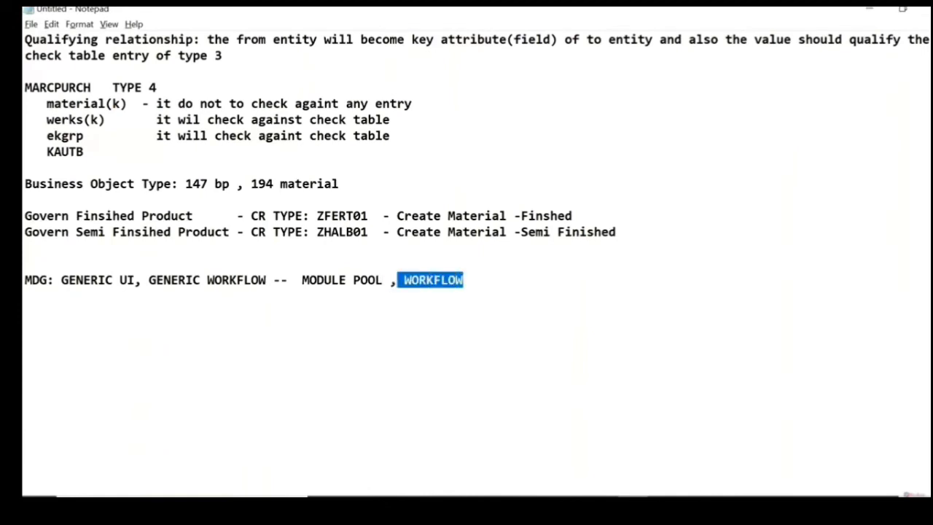
pyautogui.hotkey('shift', 'Right')
pyautogui.press('Left')
pyautogui.press('Left')
pyautogui.press('Left')
pyautogui.press('Left')
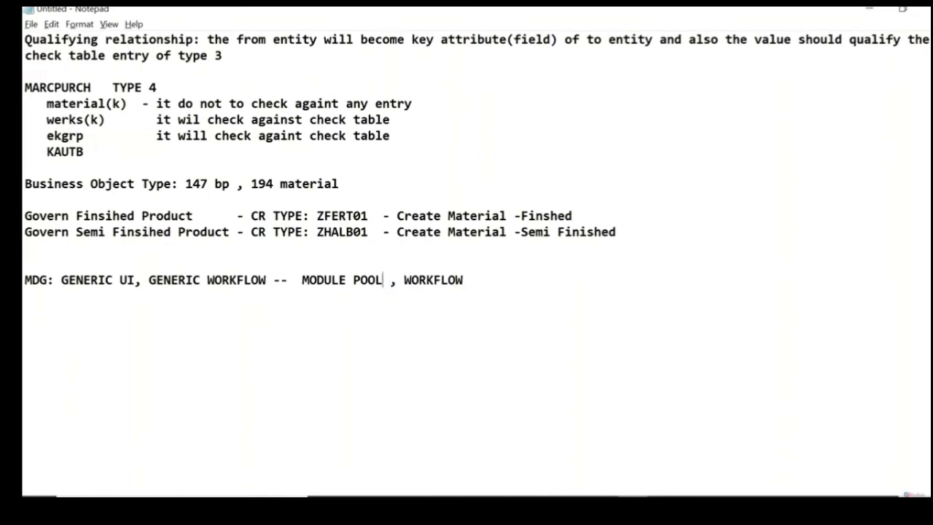
pyautogui.hotkey('shift', 'Left')
pyautogui.hotkey('shift', 'Left')
pyautogui.hotkey('shift', 'Left')
pyautogui.hotkey('shift', 'Left')
pyautogui.hotkey('shift', 'Left')
pyautogui.hotkey('shift', 'Left')
pyautogui.hotkey('shift', 'Left')
pyautogui.hotkey('shift', 'Left')
pyautogui.hotkey('shift', 'Left')
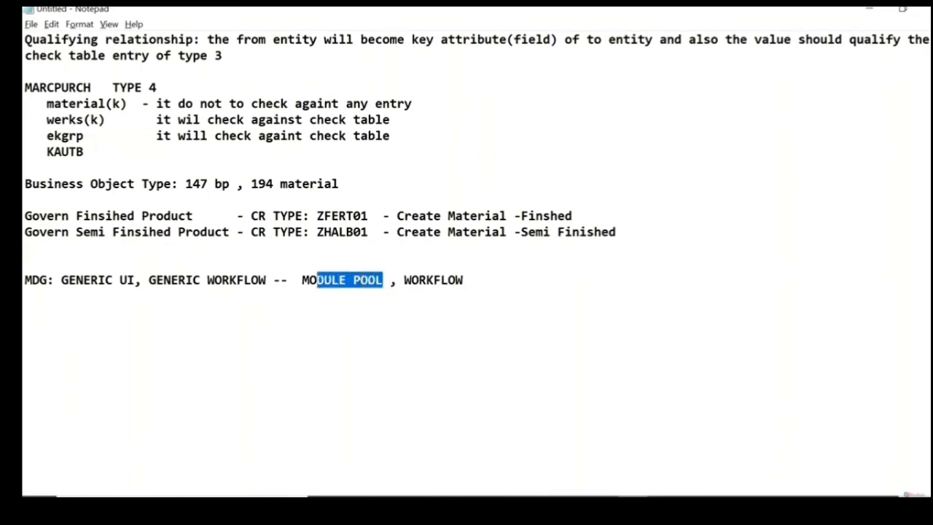
# Step: Highlight the text "MODULE POOL , WORKFLOW" at the end of the MDG line
pyautogui.hotkey('shift', 'Left')
pyautogui.hotkey('shift', 'Left')
pyautogui.press('Left')
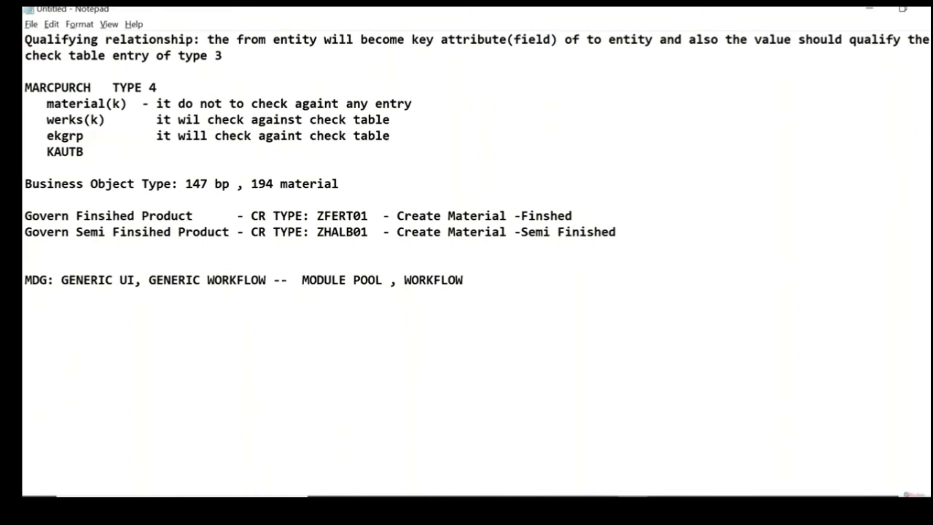
pyautogui.hotkey('shift', 'Right')
pyautogui.hotkey('shift', 'Right')
pyautogui.hotkey('shift', 'Right')
pyautogui.hotkey('shift', 'Right')
pyautogui.hotkey('shift', 'Right')
pyautogui.hotkey('shift', 'Right')
pyautogui.hotkey('shift', 'Right')
pyautogui.hotkey('shift', 'Right')
pyautogui.hotkey('shift', 'Right')
pyautogui.hotkey('shift', 'Right')
pyautogui.hotkey('shift', 'Right')
pyautogui.hotkey('shift', 'Right')
pyautogui.hotkey('shift', 'Right')
pyautogui.hotkey('shift', 'Right')
pyautogui.hotkey('shift', 'Right')
pyautogui.hotkey('shift', 'Right')
pyautogui.hotkey('shift', 'Right')
pyautogui.hotkey('shift', 'Right')
pyautogui.hotkey('shift', 'Right')
pyautogui.hotkey('shift', 'Right')
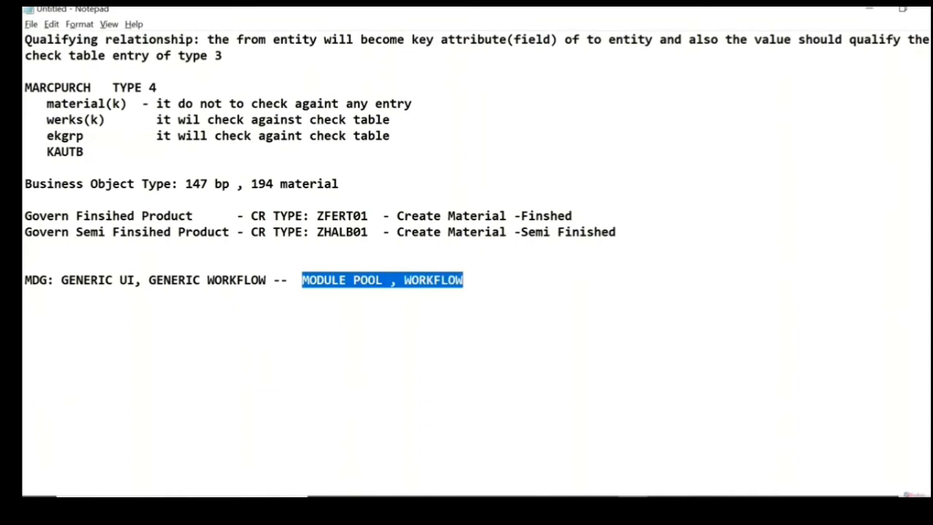
# Step: Move "MODULE POOL , WORKFLOW" onto its own line below the MDG line, separated by one blank line
pyautogui.press('Right')
pyautogui.press('Left')
pyautogui.press('Left')
pyautogui.press('Left')
pyautogui.press('Left')
pyautogui.press('Left')
pyautogui.press('Left')
pyautogui.press('Left')
pyautogui.press('Left')
pyautogui.press('Left')
pyautogui.press('Left')
pyautogui.press('Left')
pyautogui.press('Left')
pyautogui.press('Left')
pyautogui.press('Left')
pyautogui.press('Left')
pyautogui.press('Left')
pyautogui.press('Left')
pyautogui.press('Left')
pyautogui.press('Left')
pyautogui.press('Left')
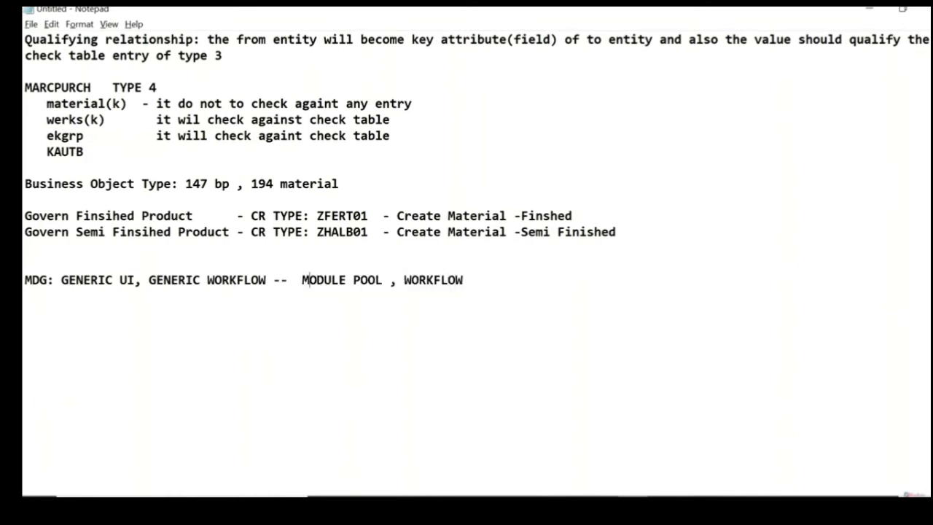
pyautogui.press('Left')
pyautogui.press('Return')
pyautogui.press('Return')
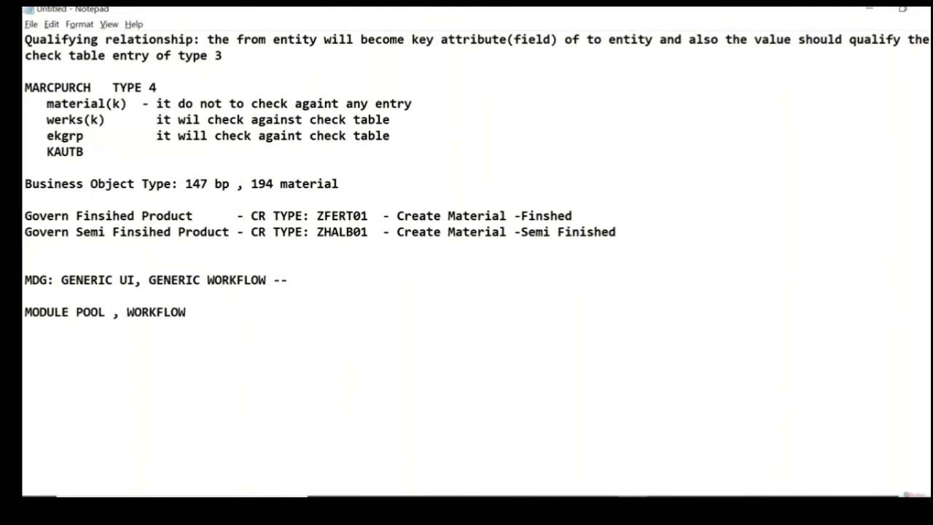
# Step: Highlight the line "MDG: GENERIC UI, GENERIC WORKFLOW --" several times to point out the generic MDG concepts
pyautogui.press('Up')
pyautogui.press('Up')
pyautogui.hotkey('shift', 'Down')
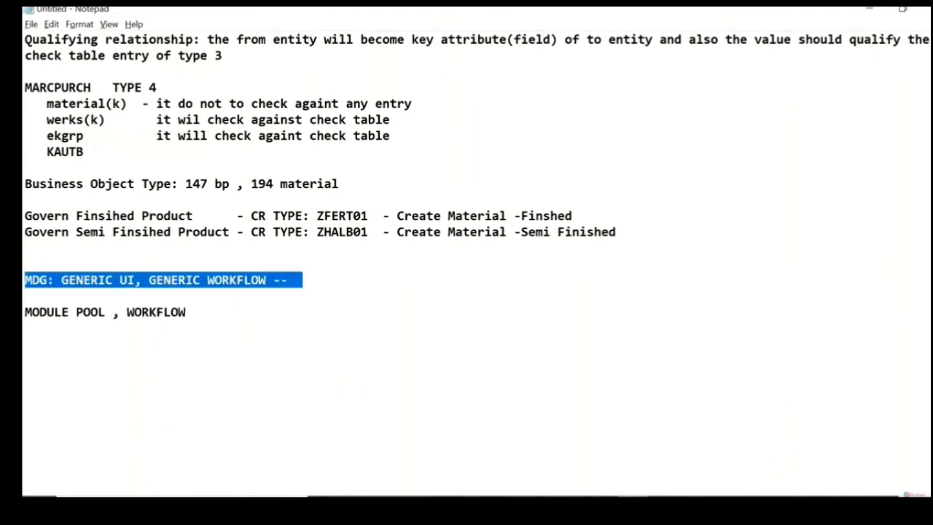
pyautogui.press('Down')
pyautogui.press('Up')
pyautogui.press('Up')
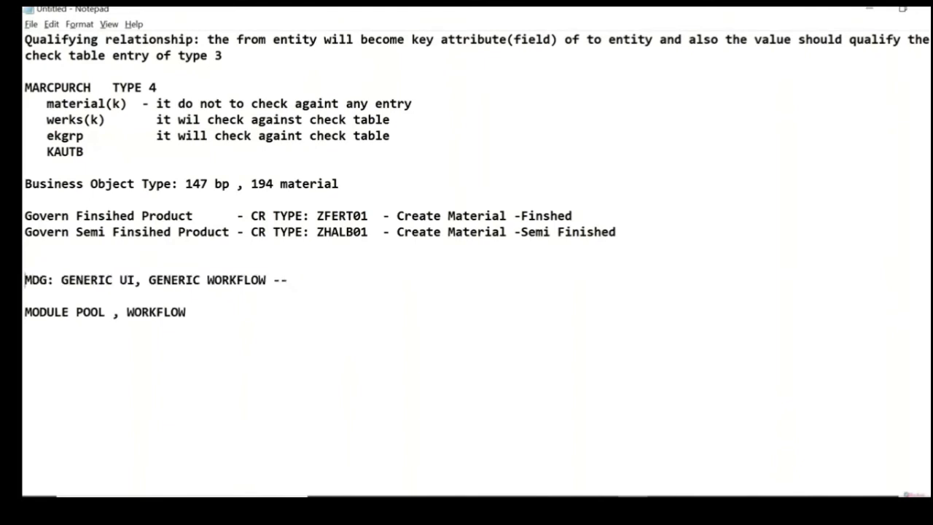
pyautogui.hotkey('shift', 'Down')
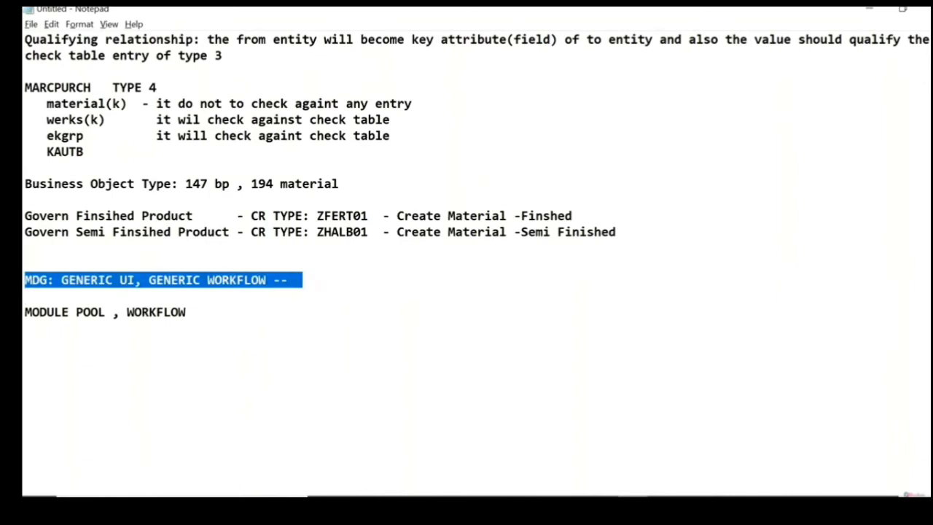
pyautogui.press('Down')
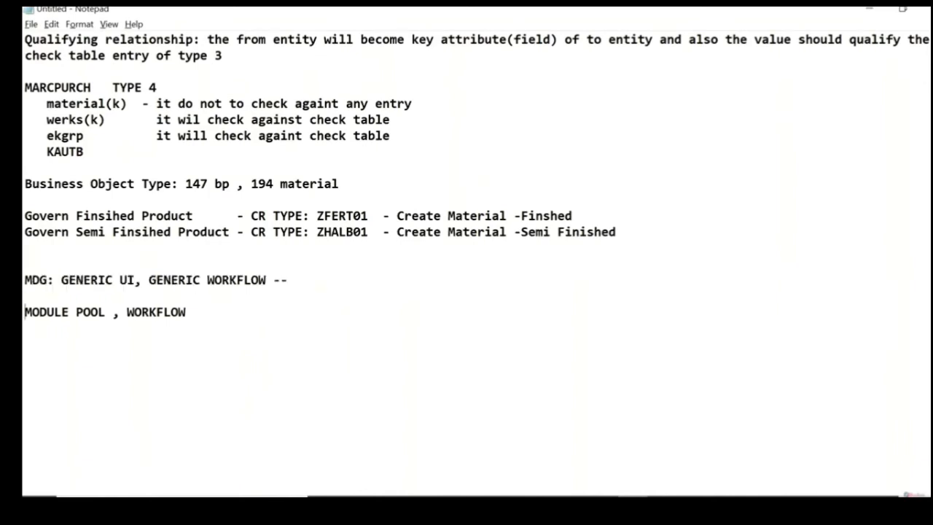
pyautogui.press('Up')
pyautogui.press('Up')
pyautogui.hotkey('shift', 'Down')
pyautogui.press('Down')
pyautogui.press('Up')
pyautogui.press('Up')
pyautogui.hotkey('shift', 'Down')
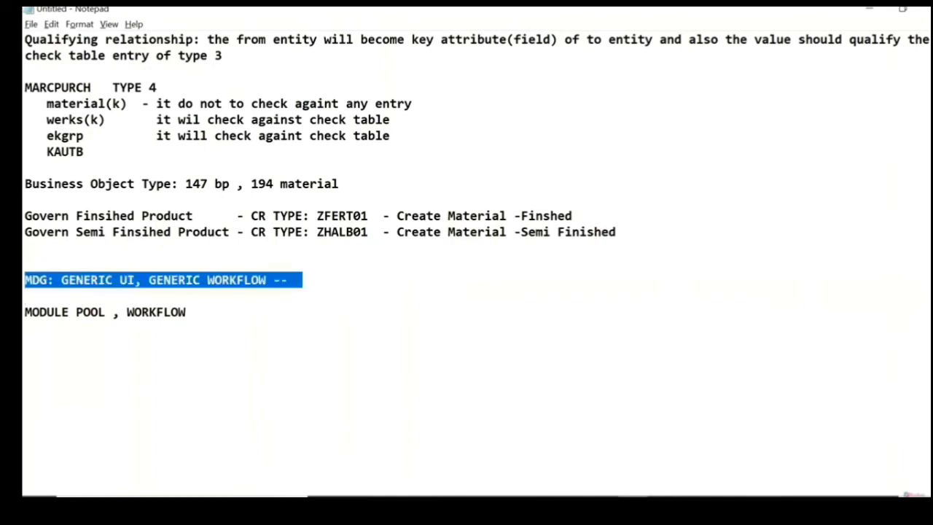
pyautogui.press('Up')
pyautogui.hotkey('shift', 'Down')
pyautogui.press('Down')
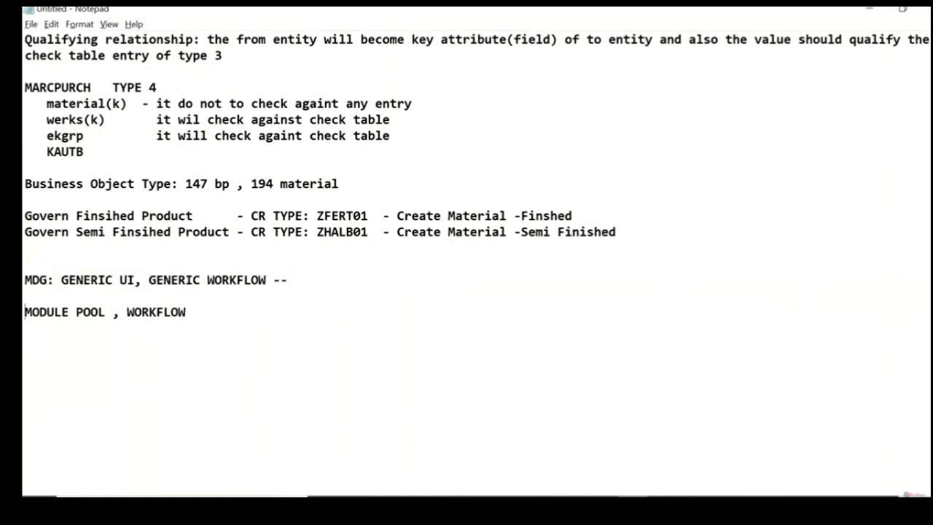
# Step: Compare the "MODULE POOL , WORKFLOW" line with the MDG line by highlighting them alternately, ending on the module pool line
pyautogui.hotkey('shift', 'Down')
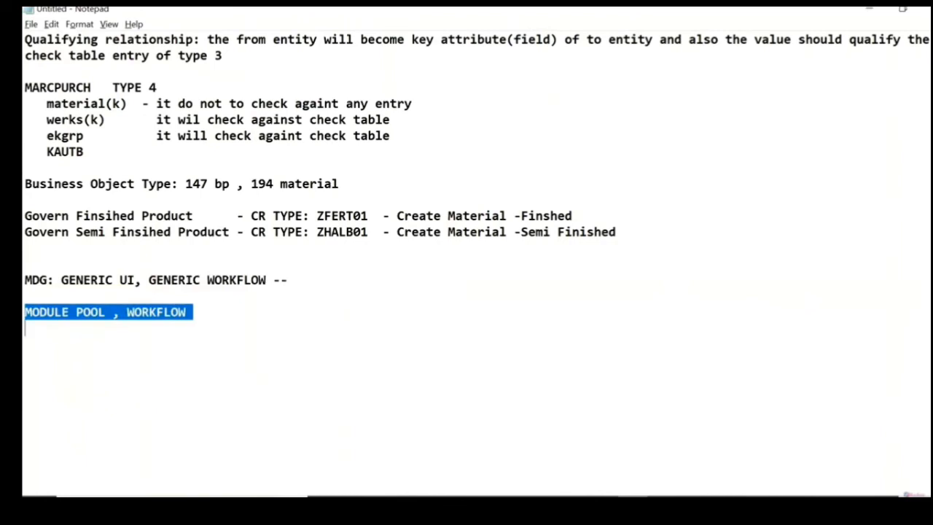
pyautogui.press('Up')
pyautogui.press('Up')
pyautogui.press('Up')
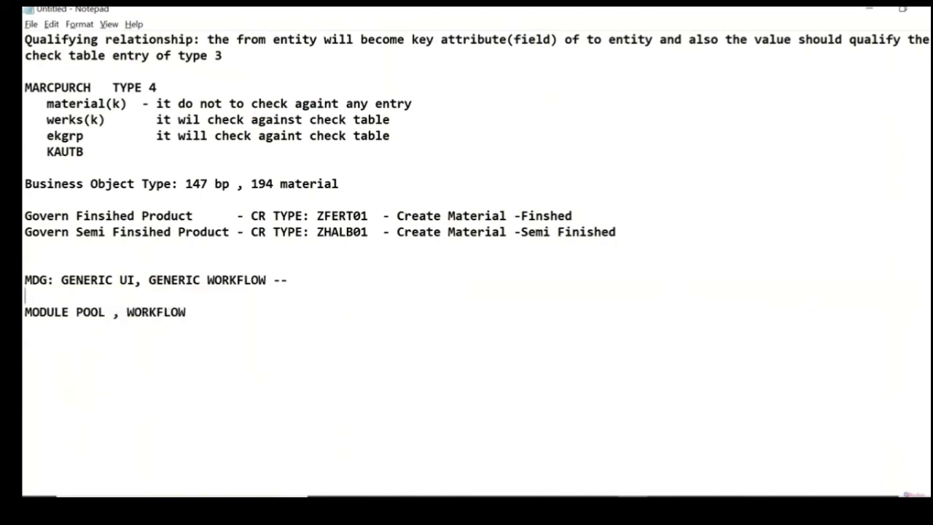
pyautogui.hotkey('shift', 'Down')
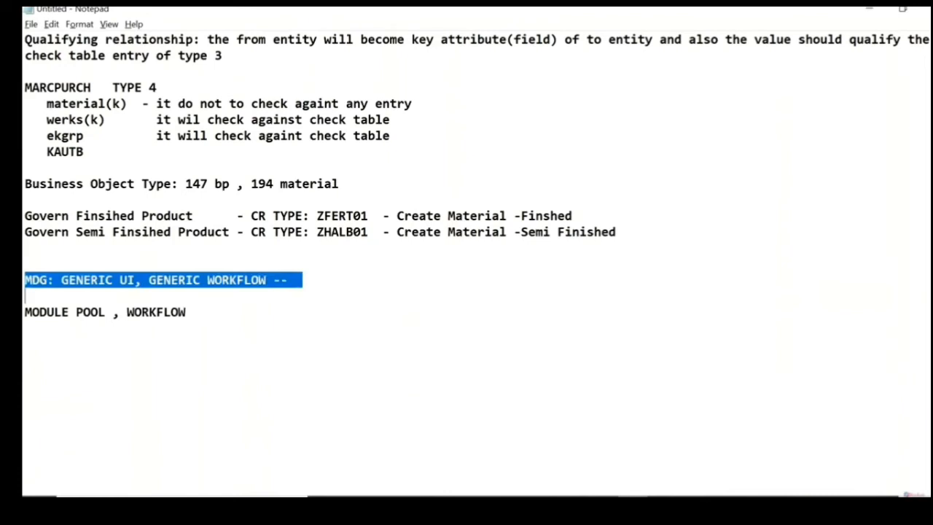
pyautogui.press('Down')
pyautogui.hotkey('shift', 'Down')
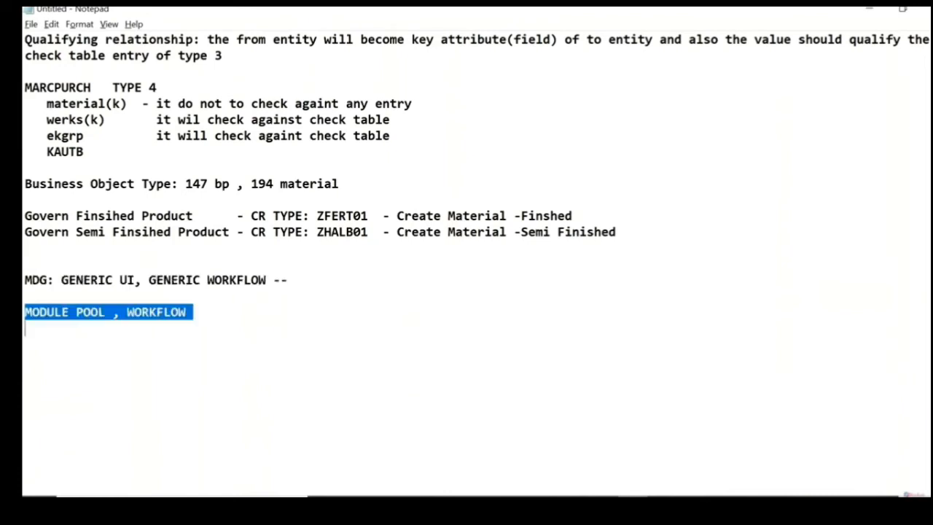
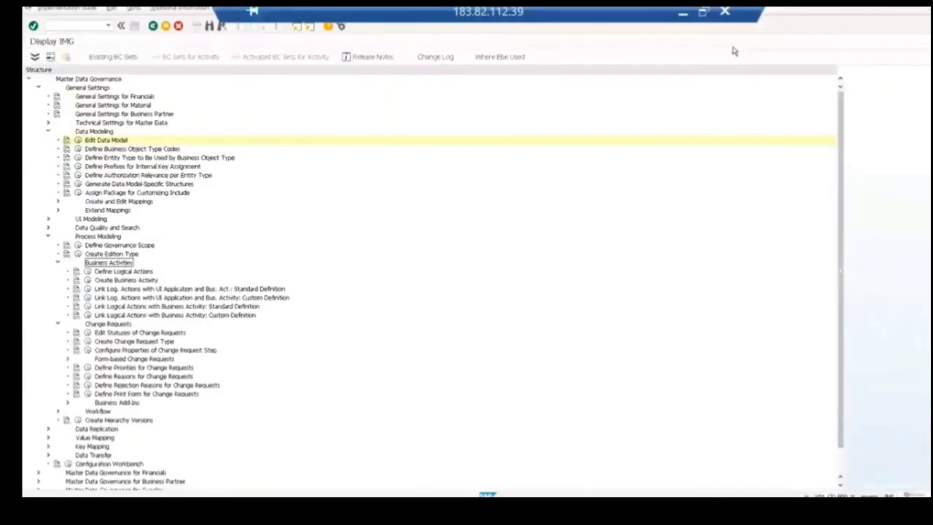
# Step: Open the Define Logical Actions table, accepting the cross-client notice, and mark the CREATE, CHANGE, BLOCK, DELETE and DISPLAY rows
pyautogui.click(87, 271)
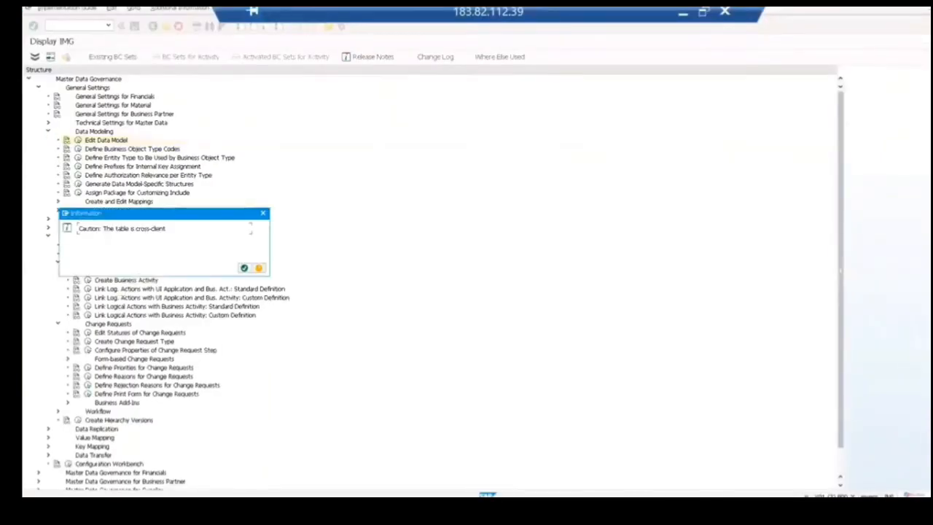
pyautogui.press('Return')
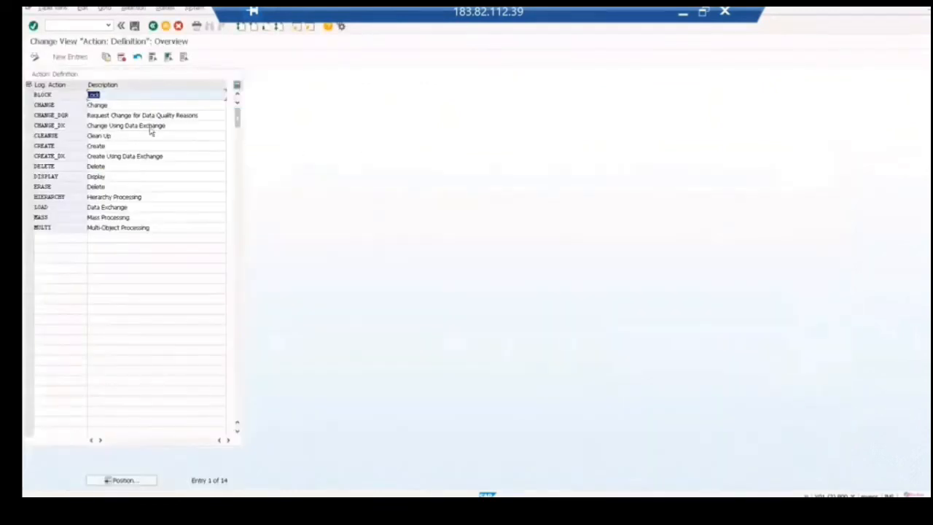
pyautogui.click(29, 146)
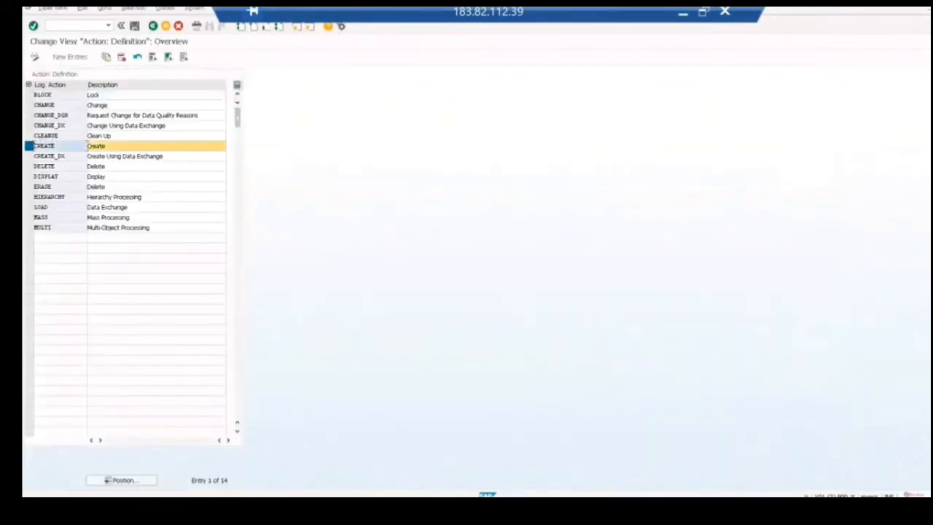
pyautogui.click(29, 105)
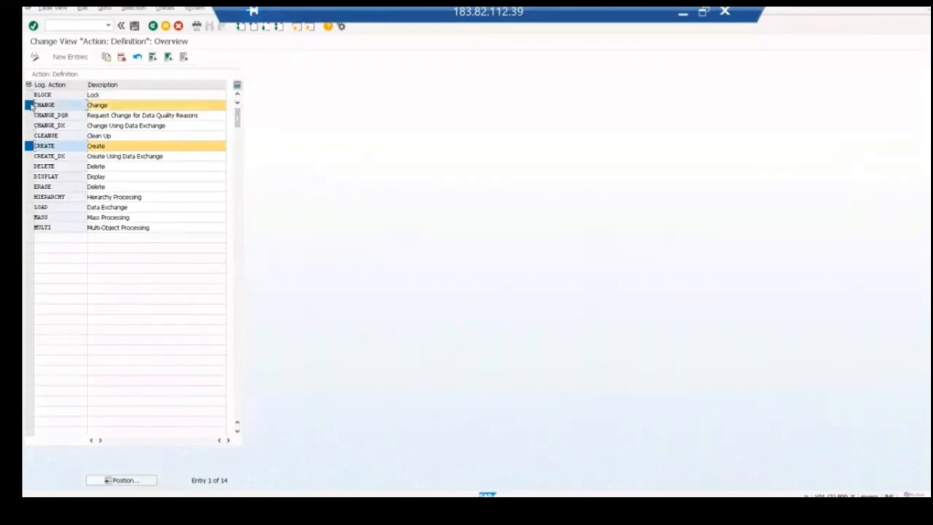
pyautogui.click(29, 95)
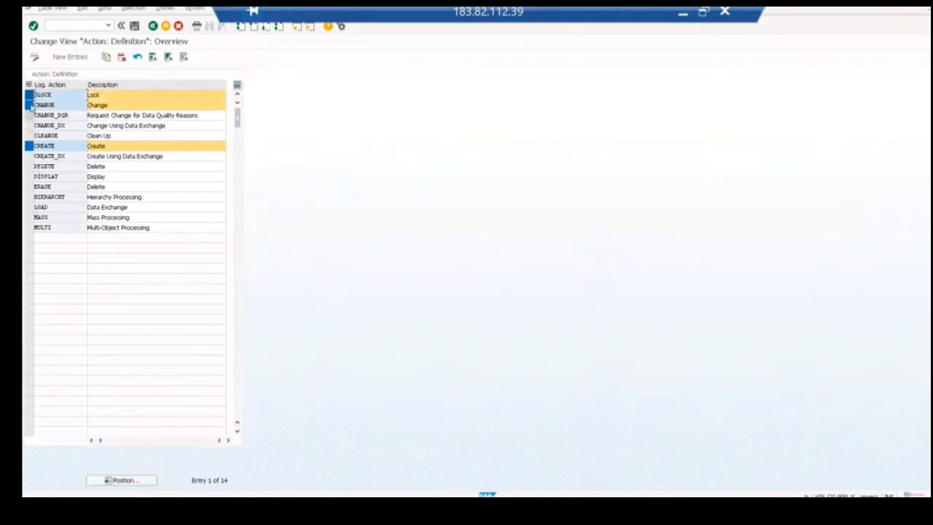
pyautogui.keyDown('ctrl'); pyautogui.click(28, 166); pyautogui.keyUp('ctrl')
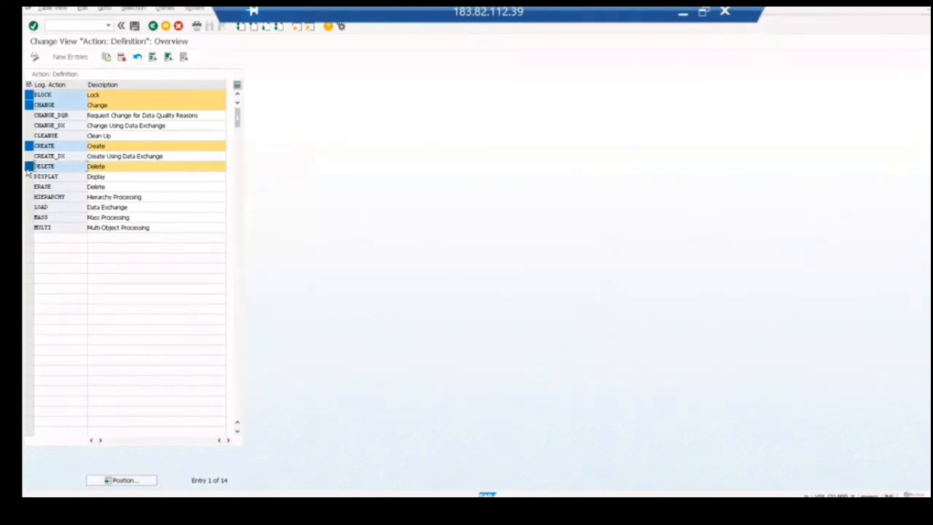
pyautogui.keyDown('ctrl'); pyautogui.click(28, 177); pyautogui.keyUp('ctrl')
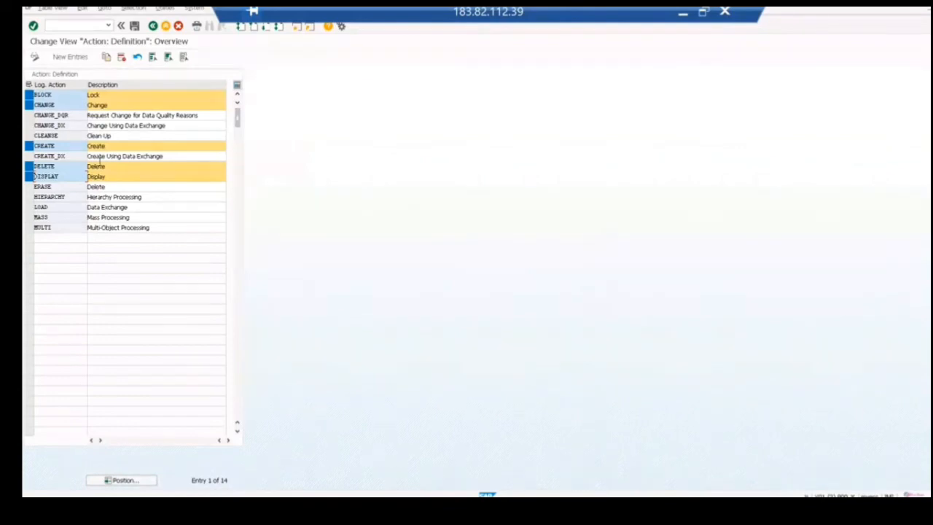
pyautogui.click(72, 57)
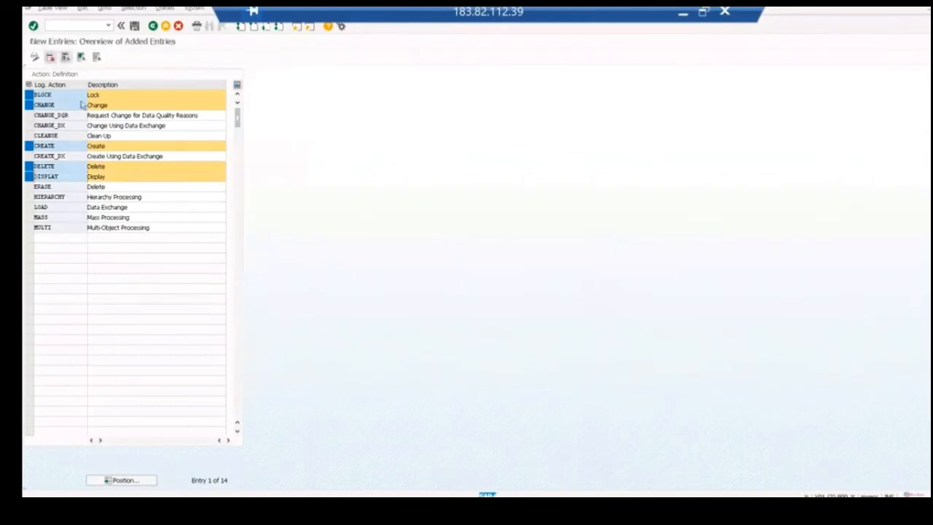
pyautogui.write('prod')
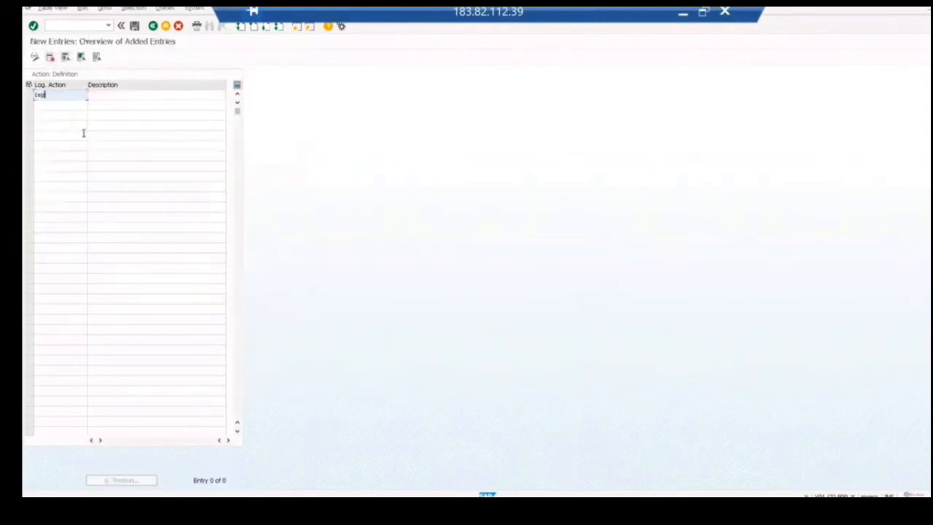
pyautogui.press('BackSpace')
pyautogui.press('BackSpace')
pyautogui.press('BackSpace')
pyautogui.press('BackSpace')
pyautogui.write('LOYAL')
pyautogui.press('BackSpace')
pyautogui.press('BackSpace')
pyautogui.press('BackSpace')
pyautogui.press('BackSpace')
pyautogui.press('BackSpace')
pyautogui.click(153, 27)
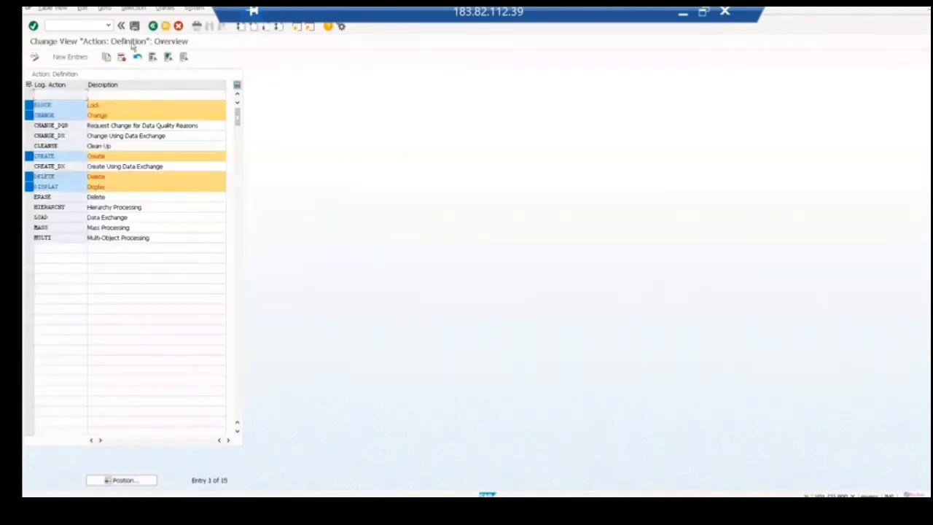
pyautogui.click(153, 26)
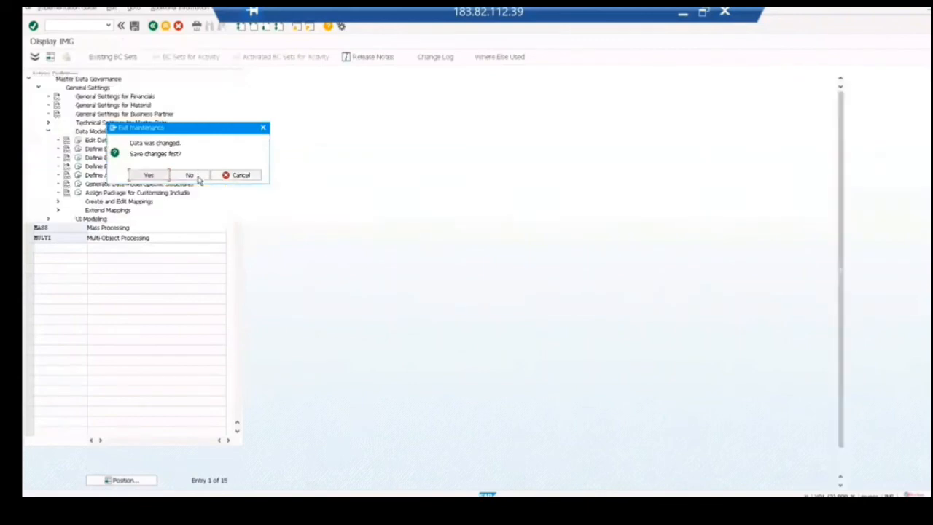
pyautogui.click(191, 177)
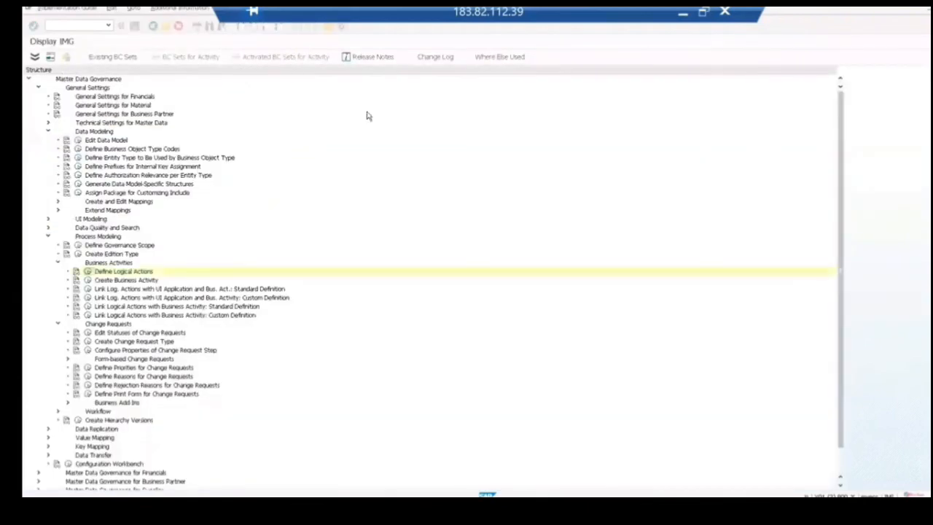
# Step: Switch to Notepad, add "CREATE,CHANGE,DISP;LAY,DELETE,BLOCK,MASS,MULTI" under Logical Action, and start item "b." on a new line
pyautogui.click(684, 13)
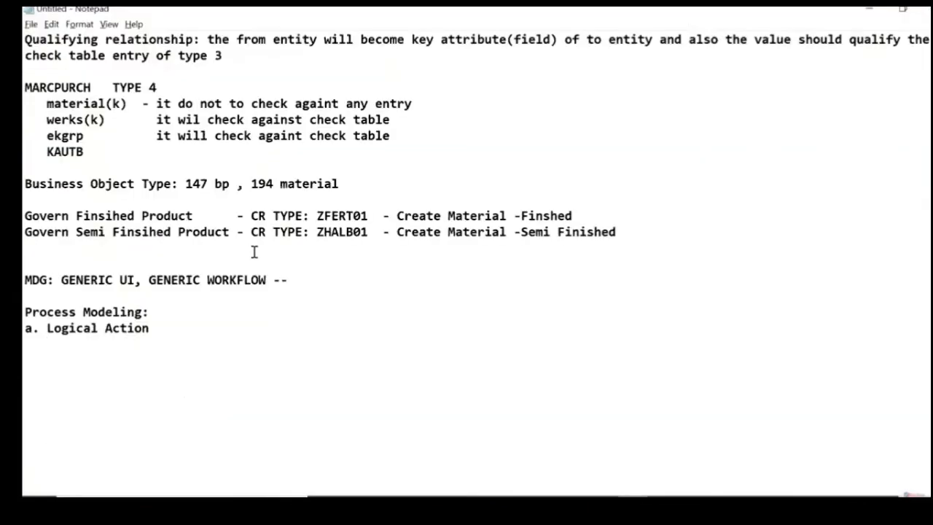
pyautogui.write('CREATE,')
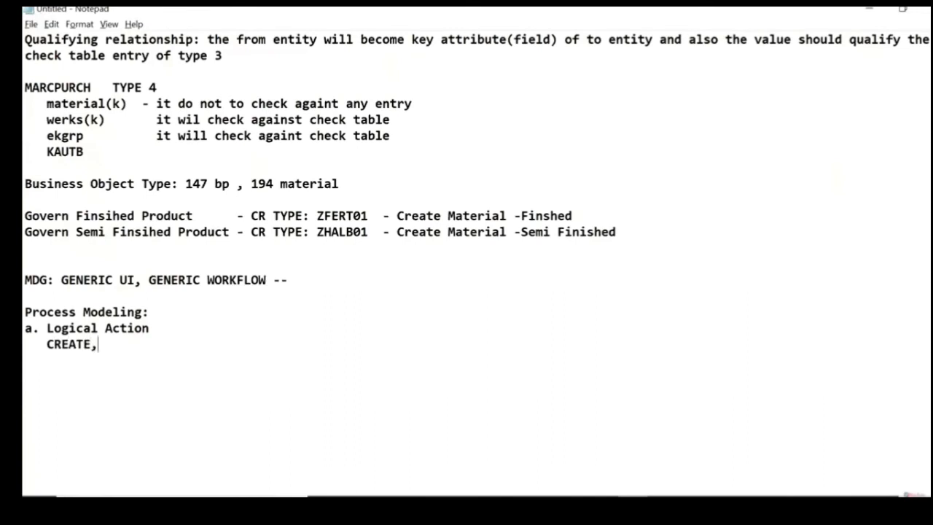
pyautogui.write('CHANGE,DISP')
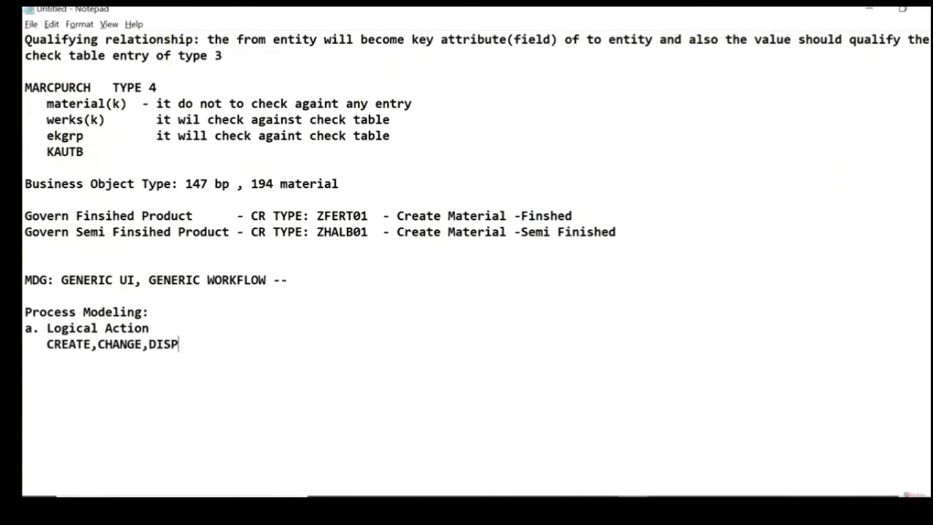
pyautogui.write(';LAY,DEL')
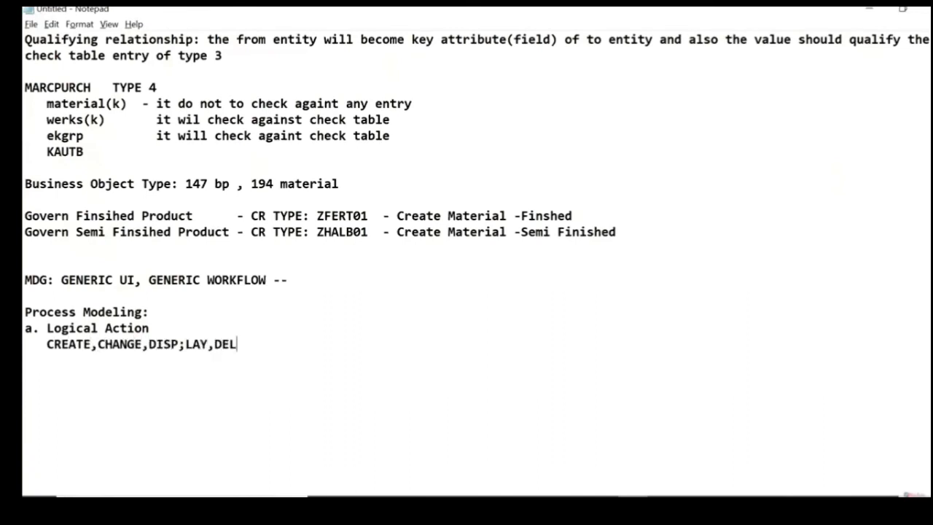
pyautogui.write('ETE,BLOCK,MA')
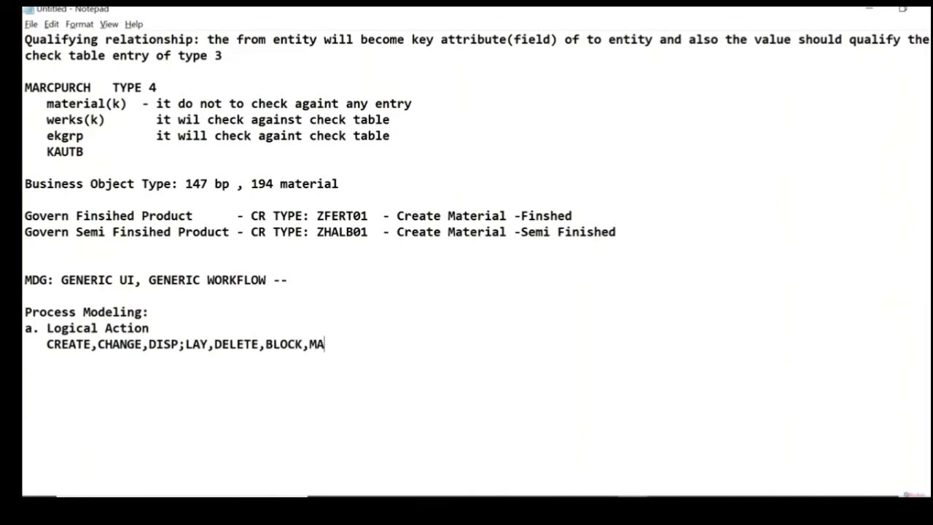
pyautogui.write('SS,')
pyautogui.write('MULTE')
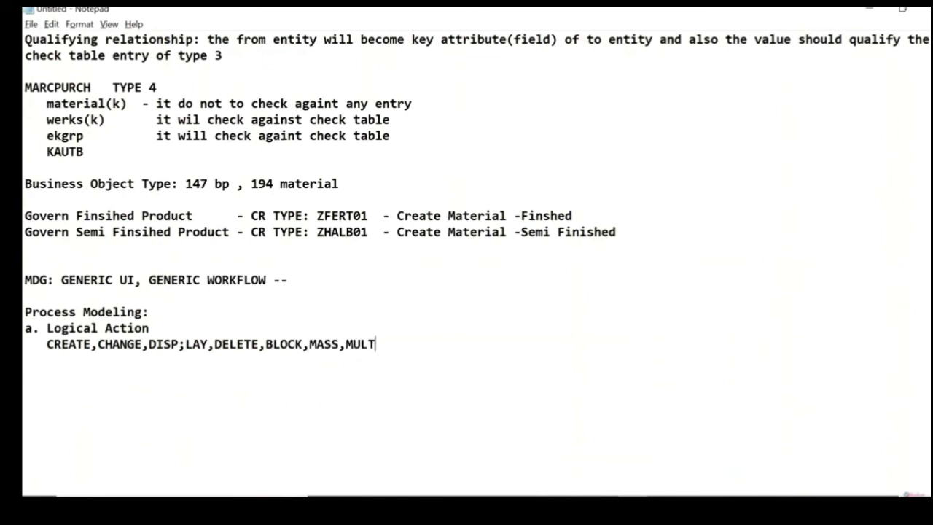
pyautogui.press('BackSpace')
pyautogui.write('I')
pyautogui.press('Return')
pyautogui.write('b.')
# Step: Switch to the SAP remote session and open the Create Business Activity customizing table, accepting the cross-client notice
pyautogui.hotkey('alt', 'Tab')
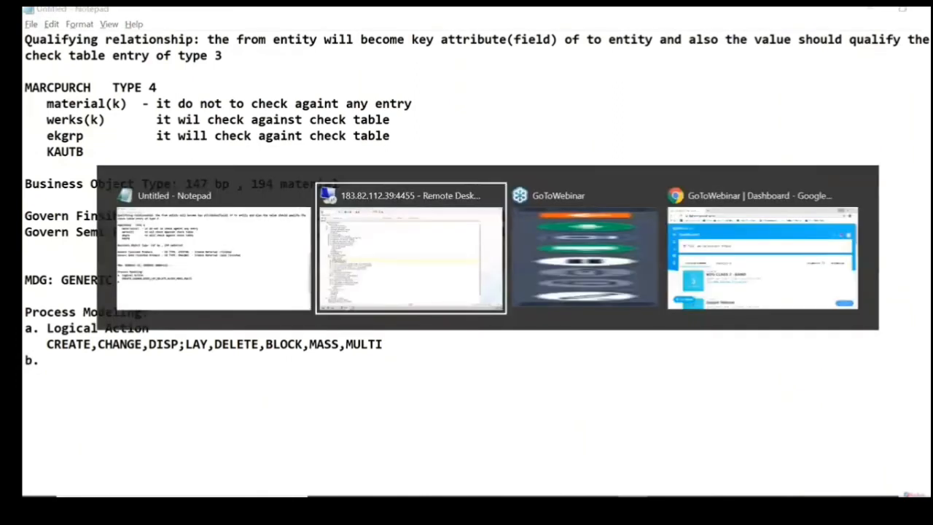
pyautogui.click(143, 282)
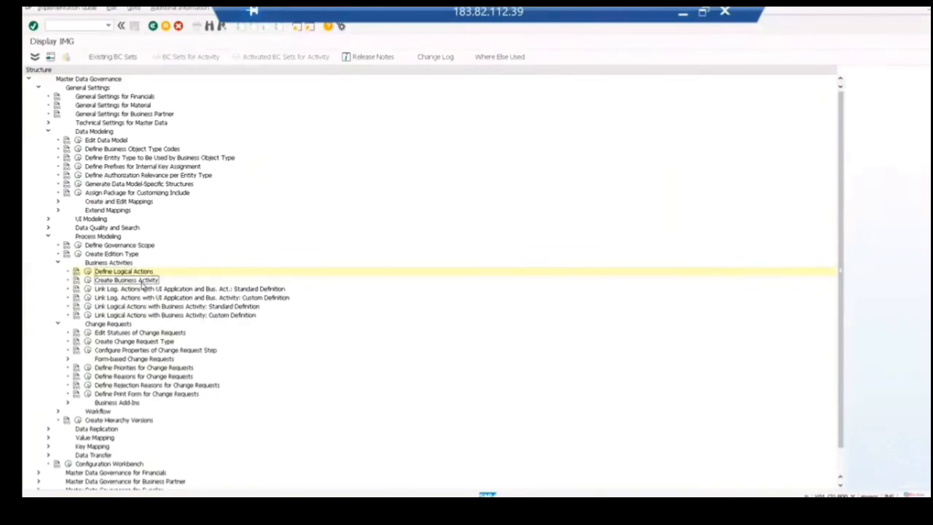
pyautogui.click(87, 280)
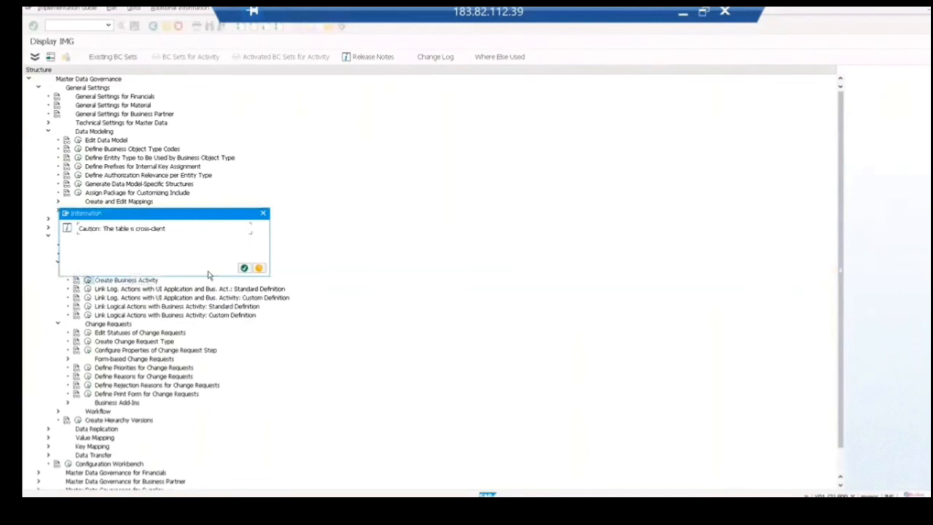
pyautogui.press('Return')
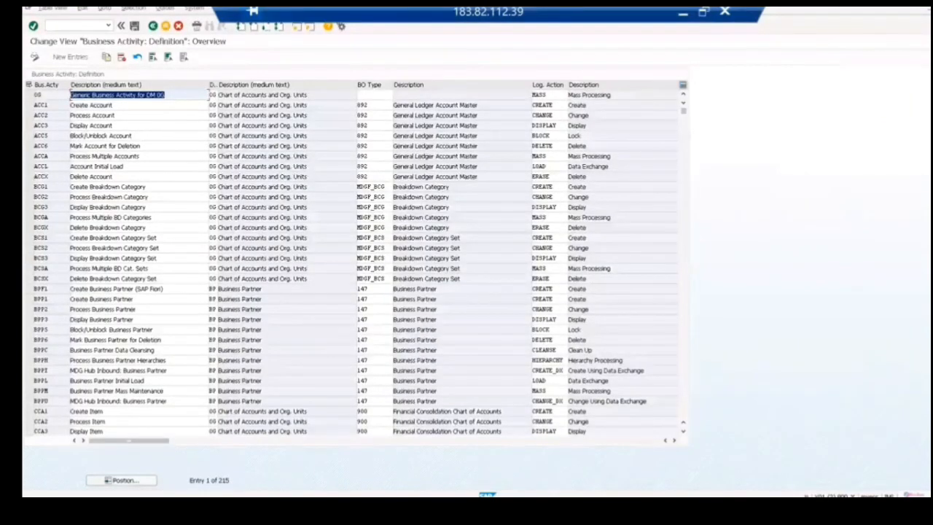
# Step: Switch to Notepad, complete item b as "Business Acivity" and add "MM" indented on the line below it
pyautogui.hotkey('alt', 'Tab')
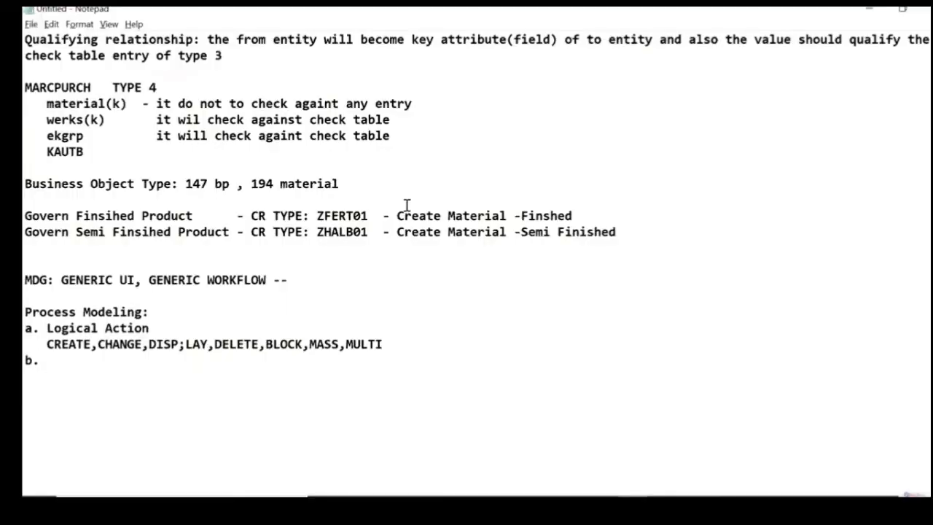
pyautogui.write('Business ')
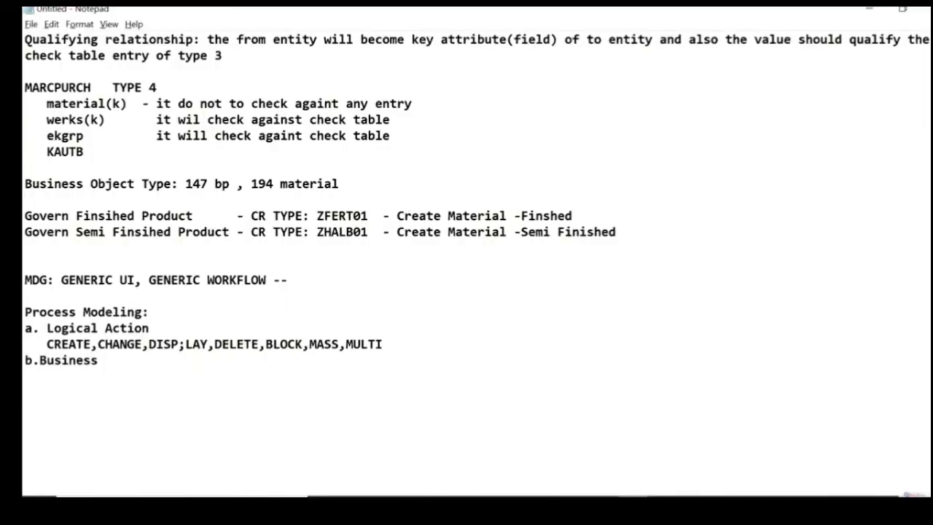
pyautogui.write('Acivity')
pyautogui.press('Return')
pyautogui.write('MM')
pyautogui.press('Return')
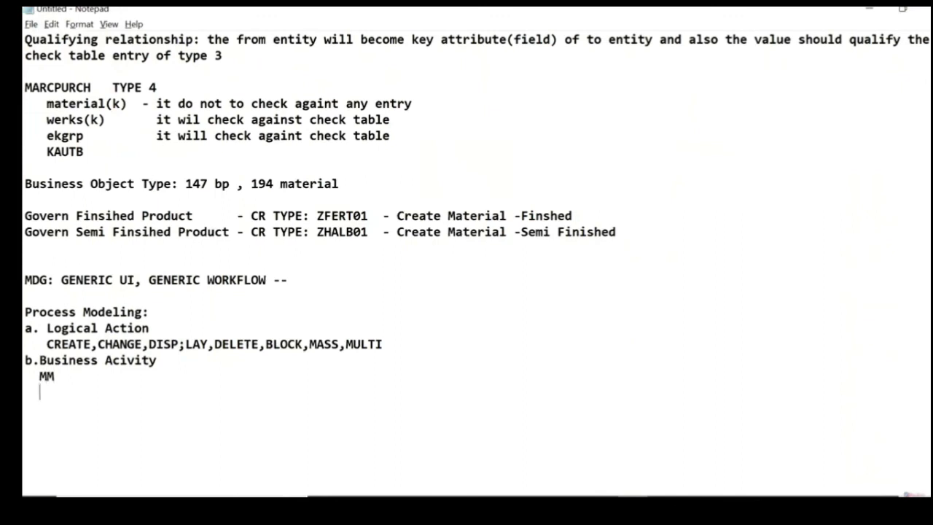
# Step: List MAT1, MAT2 and MAT3 on separate lines below MM
pyautogui.write('MAT1')
pyautogui.press('Return')
pyautogui.write('MAT2')
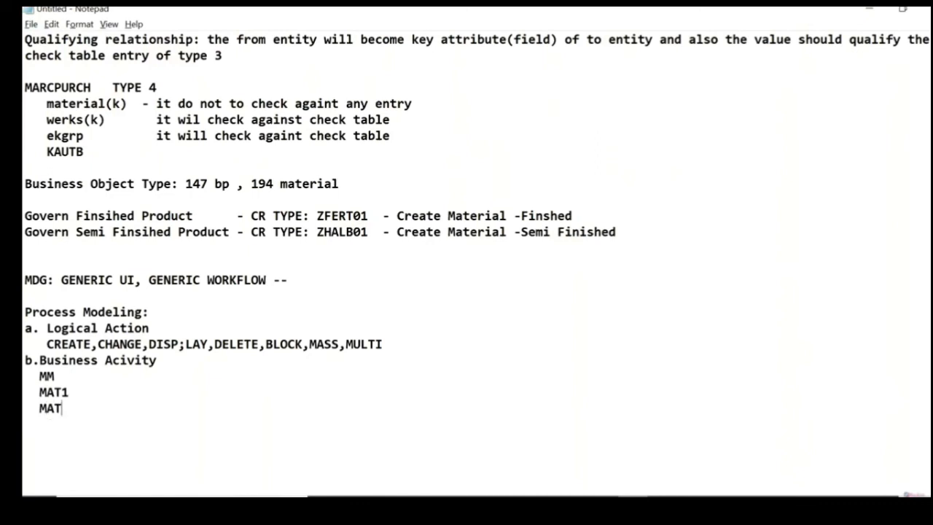
pyautogui.press('Return')
pyautogui.write('MAT3')
# Step: Add the description "Create Material" beside MAT1
pyautogui.press('Up')
pyautogui.press('Up')
pyautogui.write('Cfreate')
pyautogui.press('BackSpace')
pyautogui.press('BackSpace')
pyautogui.press('BackSpace')
pyautogui.press('BackSpace')
pyautogui.press('BackSpace')
pyautogui.press('BackSpace')
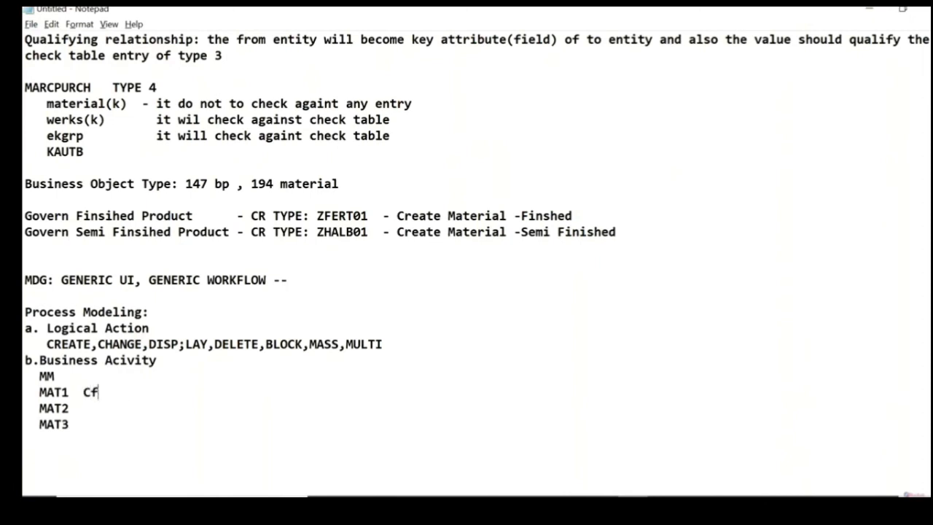
pyautogui.write('reate Material')
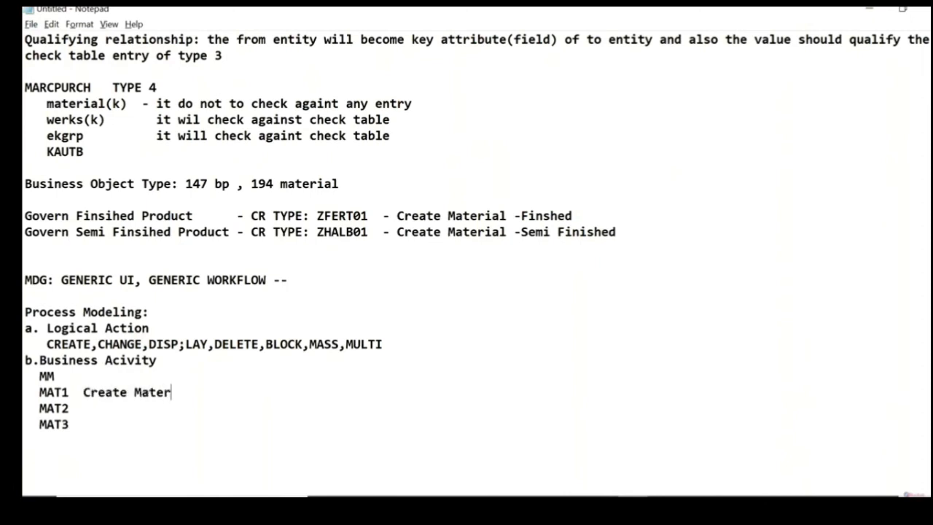
# Step: Add the description "Change Material" beside MAT2
pyautogui.press('Down')
pyautogui.write('Create')
pyautogui.press('BackSpace')
pyautogui.press('BackSpace')
pyautogui.press('BackSpace')
pyautogui.press('BackSpace')
pyautogui.press('BackSpace')
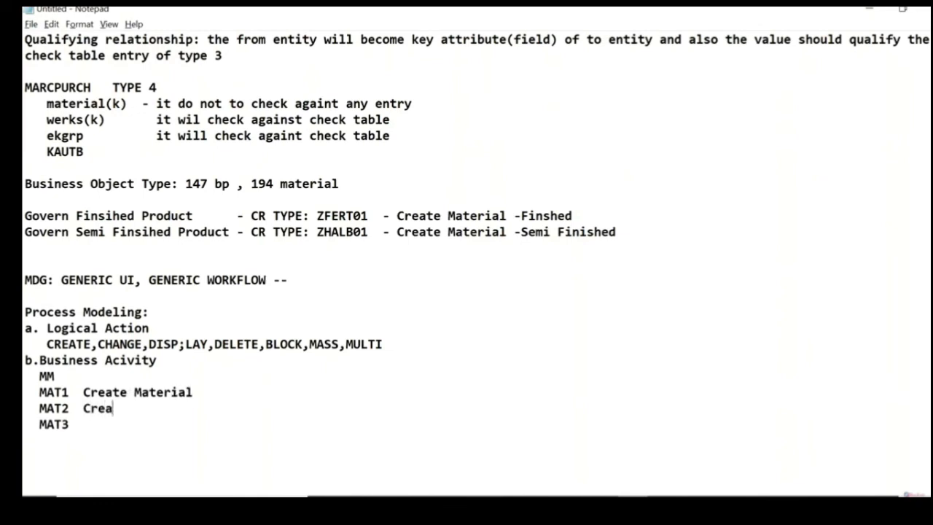
pyautogui.write('hange Material')
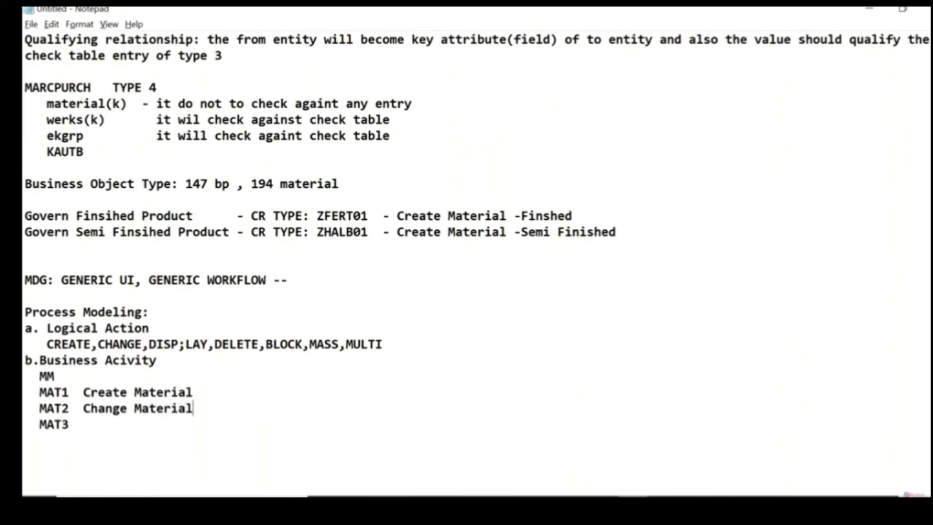
# Step: Add the description "Display Material" beside MAT3 and enter MATM on the line below
pyautogui.press('Down')
pyautogui.write('Display M')
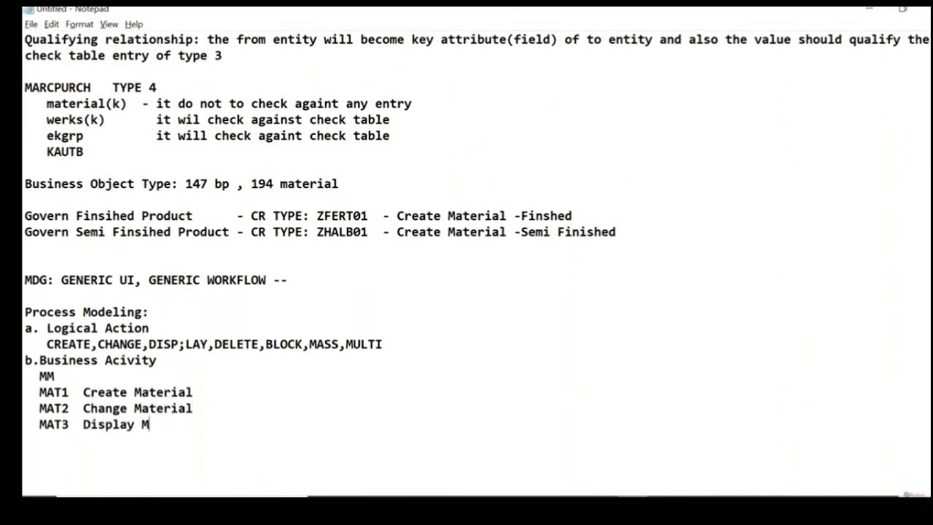
pyautogui.write('aterial')
pyautogui.press('Return')
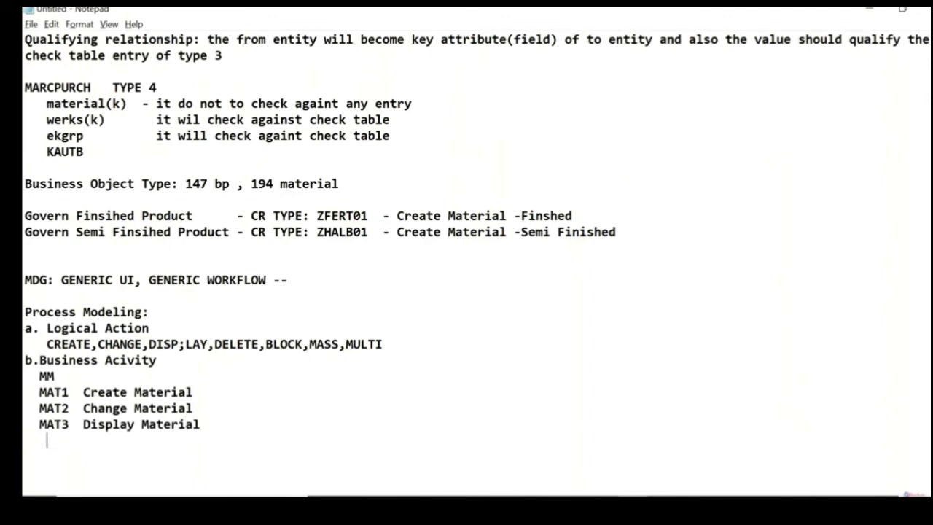
pyautogui.write('MATM')
pyautogui.hotkey('alt', 'space')
pyautogui.click(696, 321)
# Step: Switch to the SAP remote session, position the business activity table at MAT, and mark the MAT1 row
pyautogui.hotkey('alt', 'Tab')
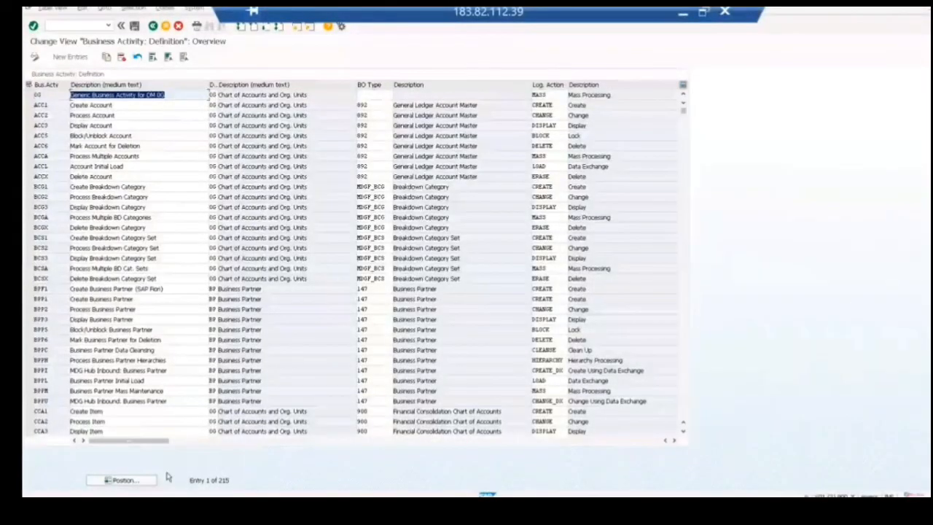
pyautogui.click(148, 480)
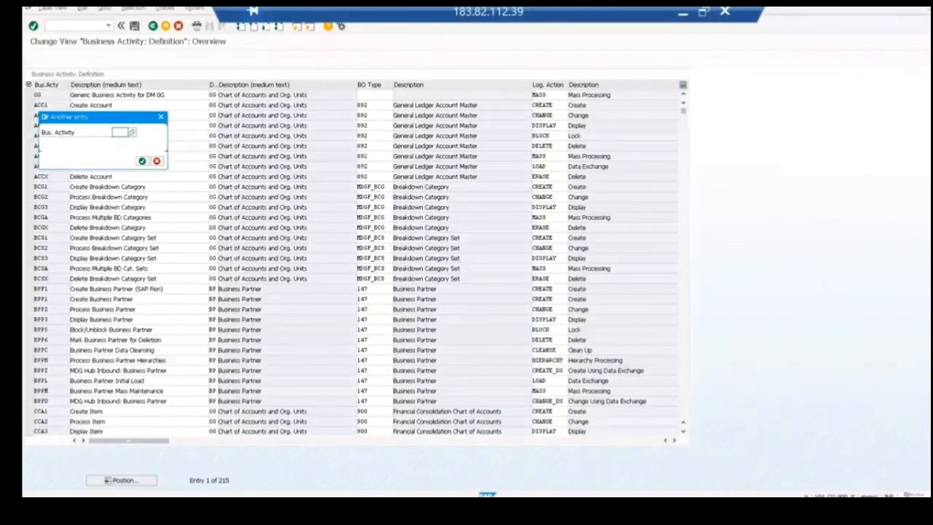
pyautogui.write('MAT')
pyautogui.press('Return')
pyautogui.click(29, 96)
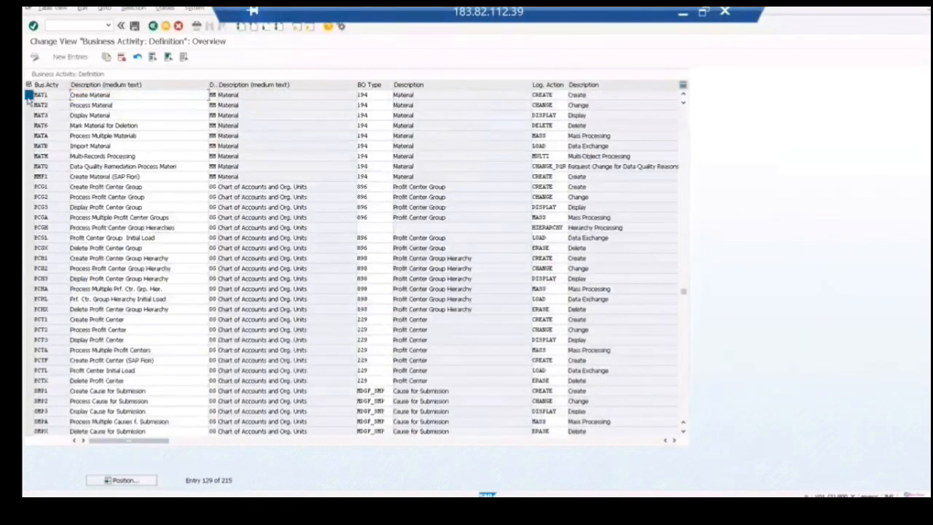
# Step: Mark the MAT2, MAT3 and MAT6 rows in the business activity table and return to the Notepad notes
pyautogui.click(29, 107)
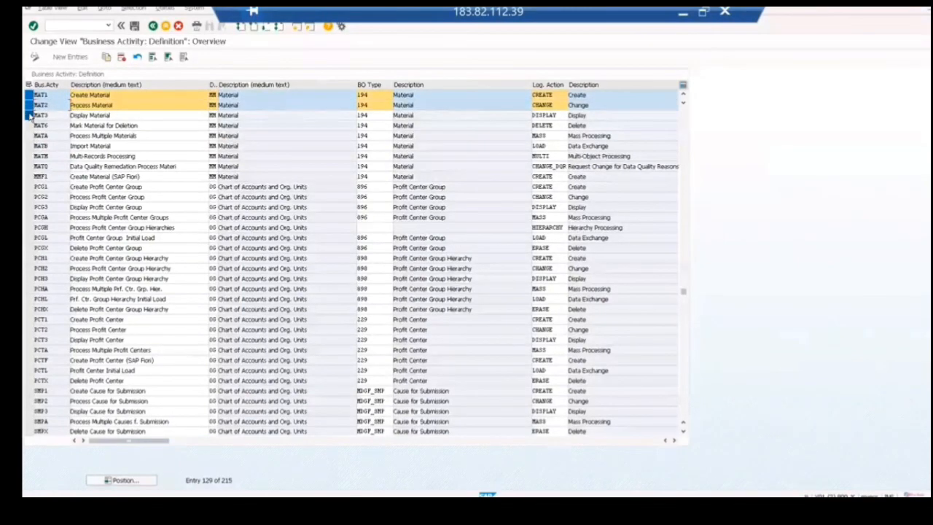
pyautogui.moveTo(29, 115); pyautogui.dragTo(29, 126)
pyautogui.click(682, 14)
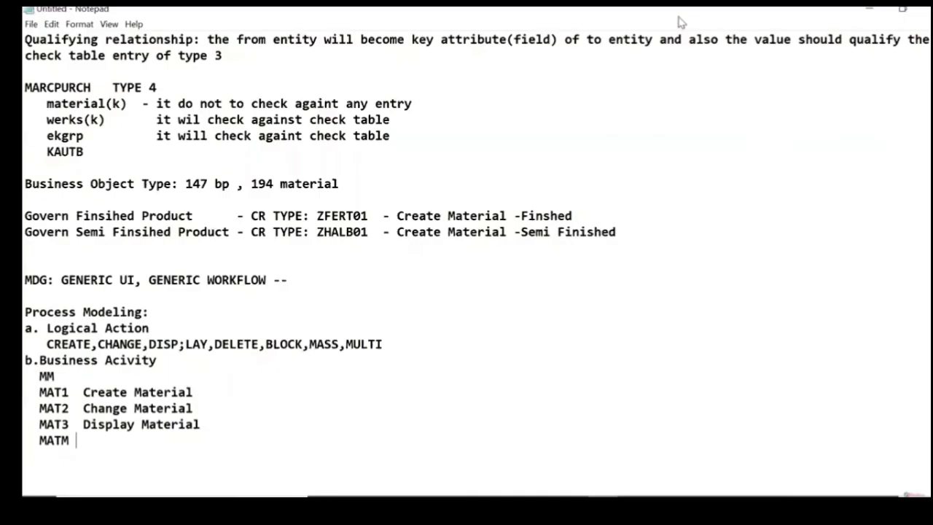
# Step: Change the MATM entry to MAT6 and add the description "Delete Material" beside it
pyautogui.press('BackSpace')
pyautogui.write('6  Dele')
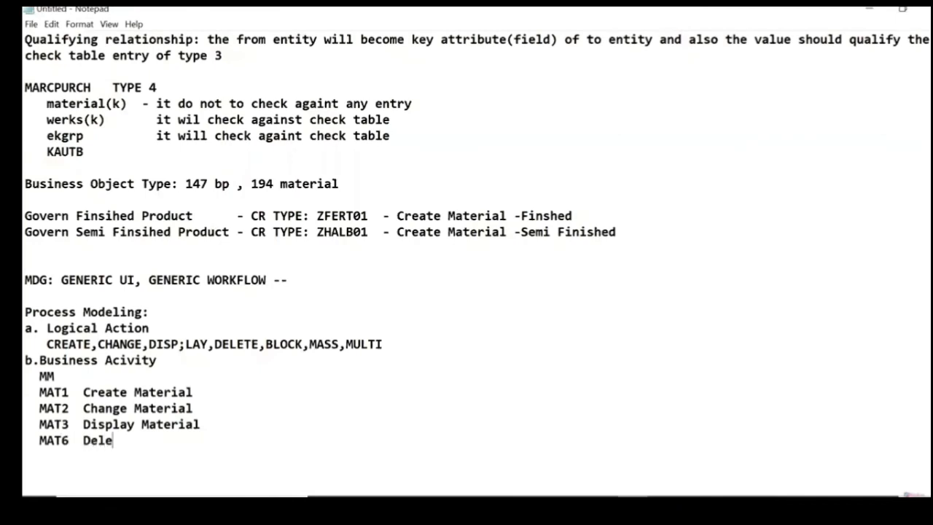
pyautogui.write('te Material')
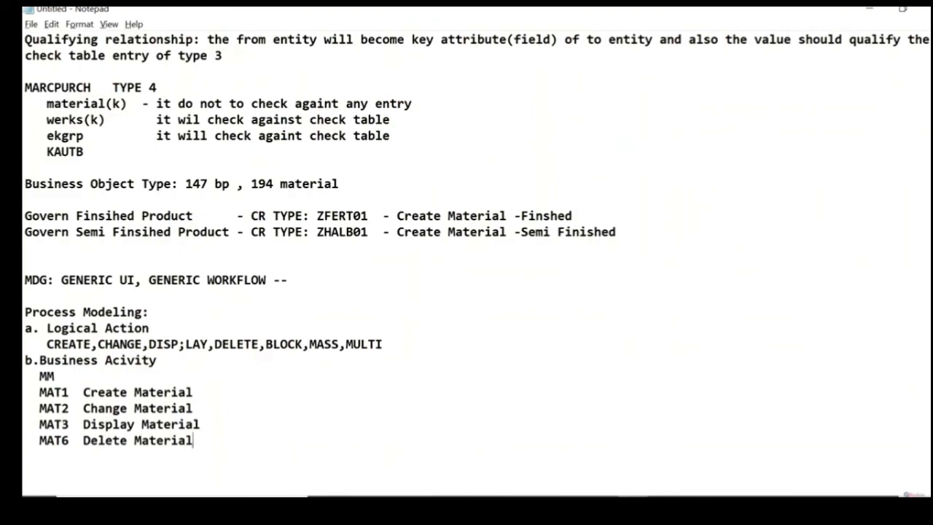
# Step: Switch to the SAP remote session, mark the MATM row in the business activity table, and return to Notepad
pyautogui.hotkey('alt', 'Tab')
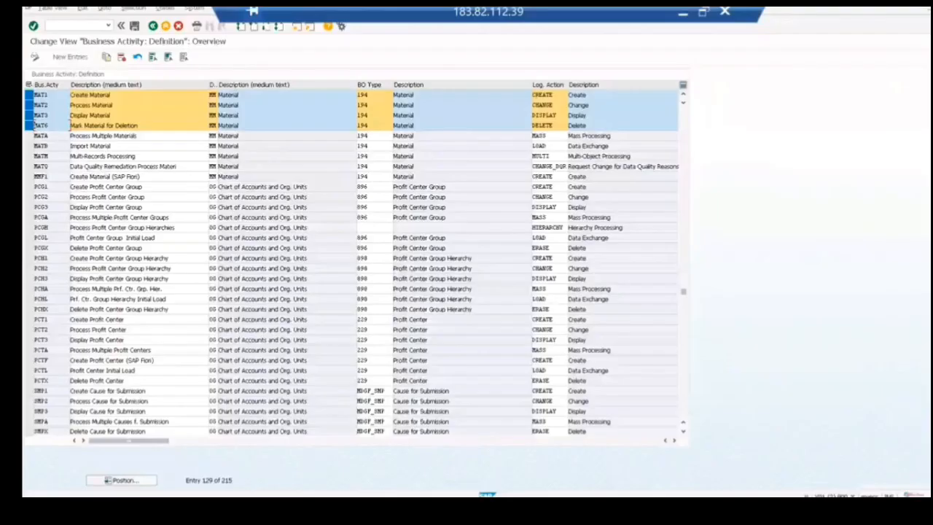
pyautogui.click(29, 156)
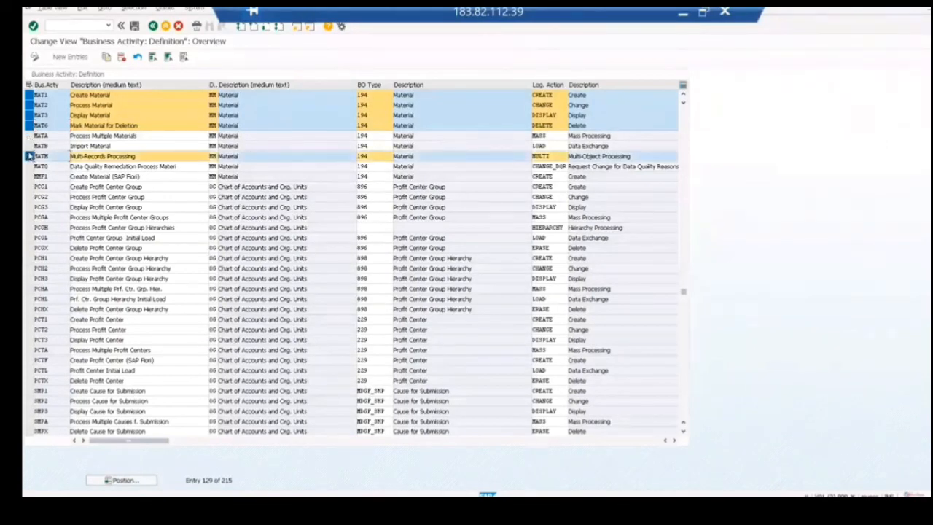
pyautogui.click(47, 96)
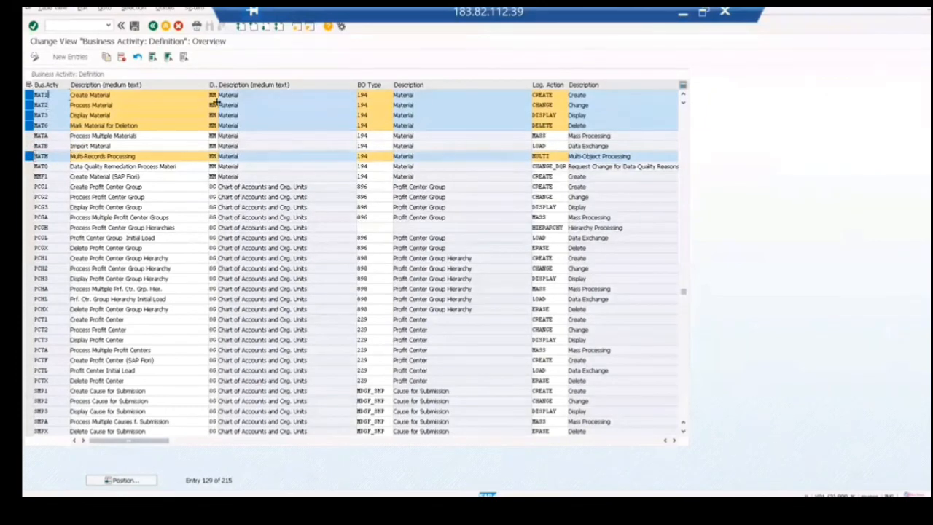
pyautogui.hotkey('alt', 'Tab')
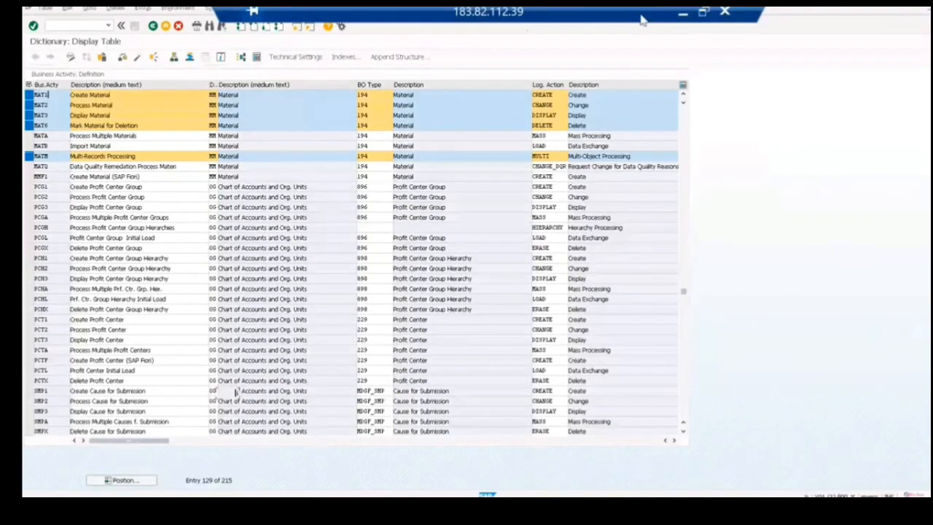
pyautogui.click(683, 13)
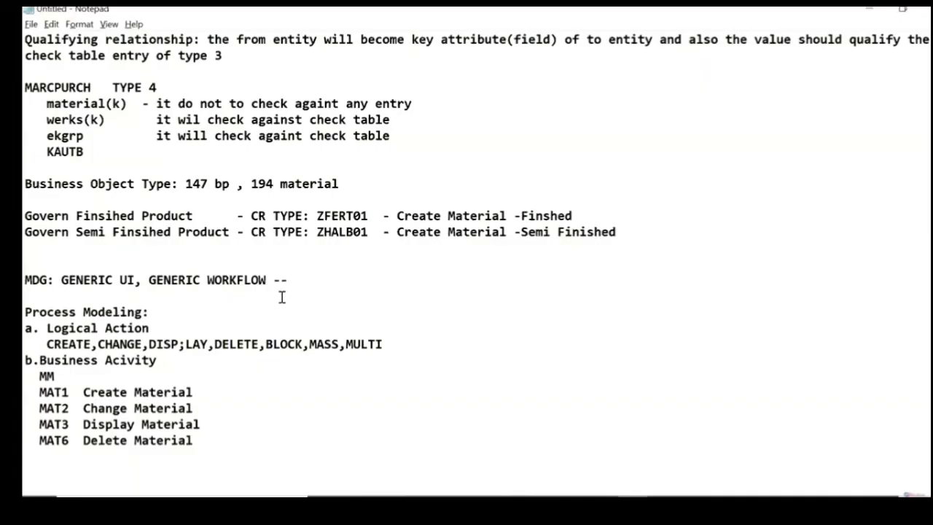
# Step: Append "= Data Model + Logical Action" after Create Material on the MAT1 line
pyautogui.click(216, 392)
pyautogui.write('=')
pyautogui.write('Model +')
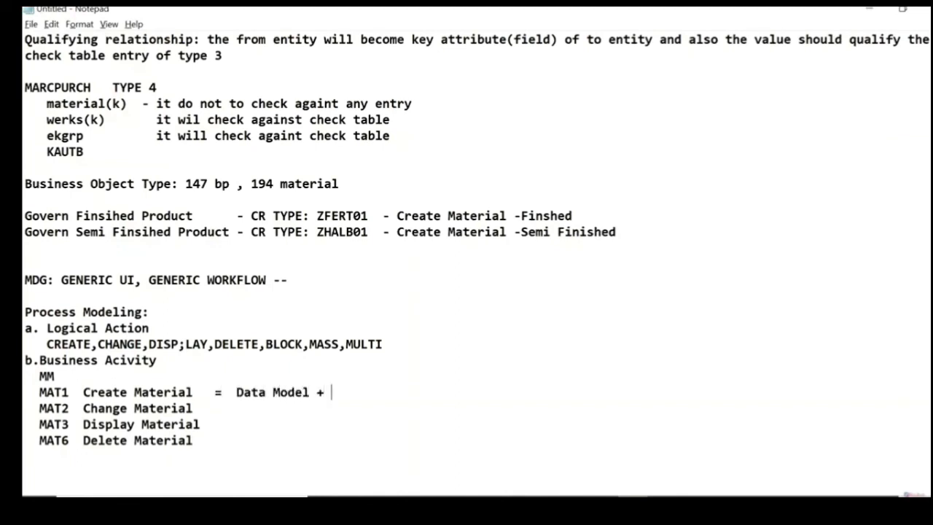
pyautogui.write(' Logical Ac')
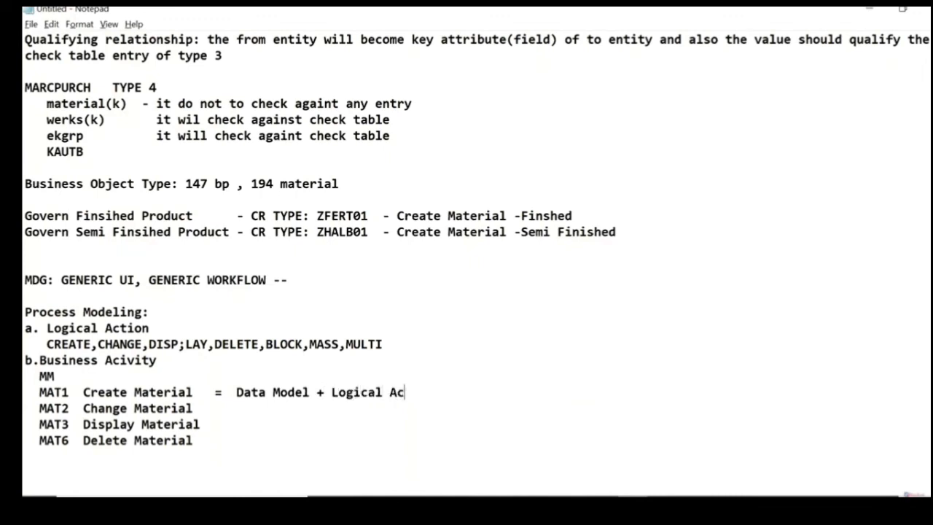
pyautogui.write('tion + Business Activ')
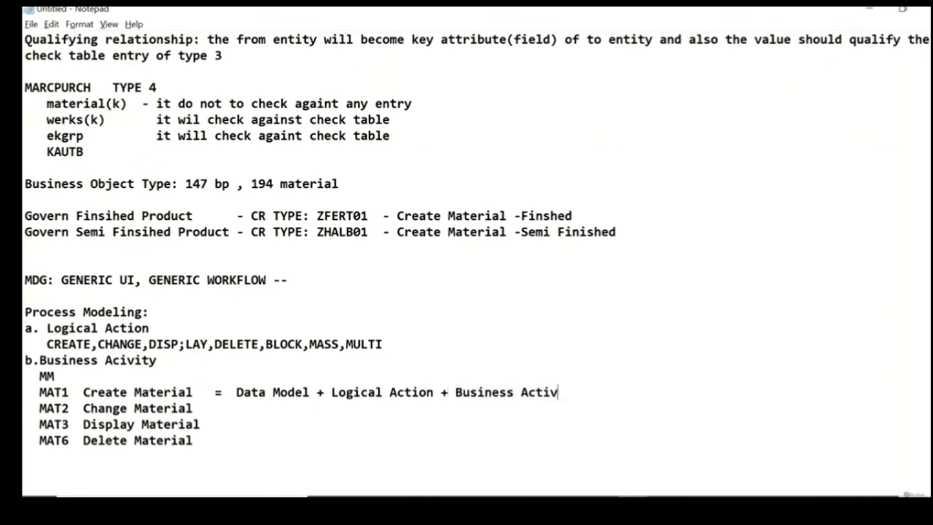
# Step: Extend the MAT1 definition with "+ Business Obj Type", consulting the business activity table in the SAP remote session
pyautogui.press('BackSpace')
pyautogui.press('BackSpace')
pyautogui.press('BackSpace')
pyautogui.press('BackSpace')
pyautogui.press('BackSpace')
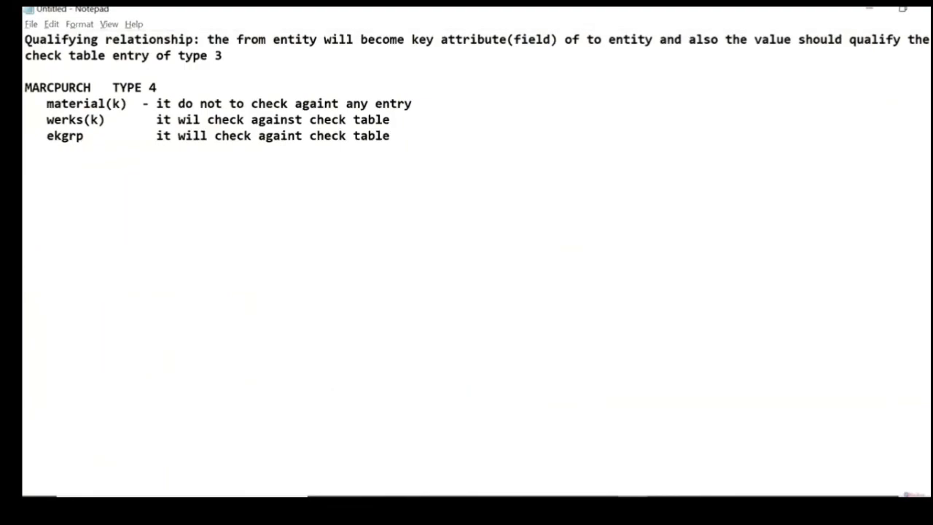
pyautogui.hotkey('alt', 'Tab')
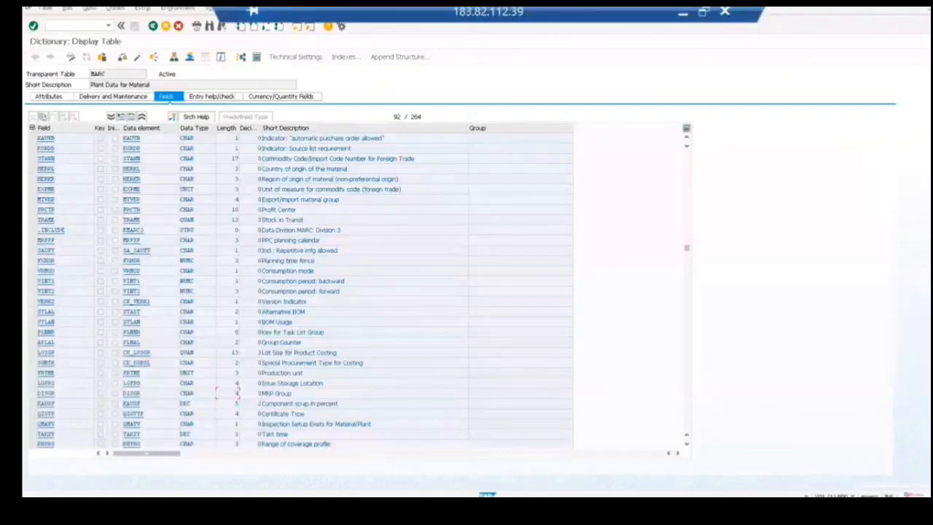
pyautogui.click(163, 509)
pyautogui.click(196, 494)
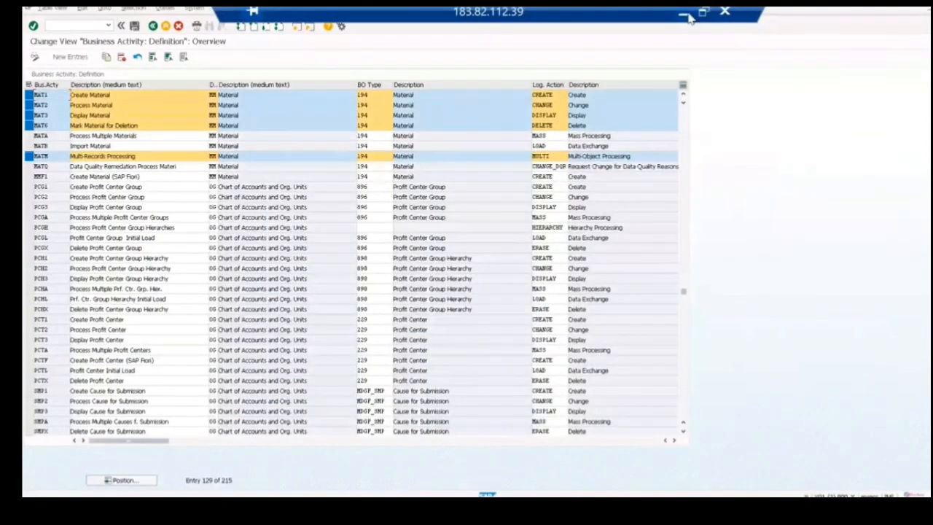
pyautogui.click(688, 16)
pyautogui.write('ype')
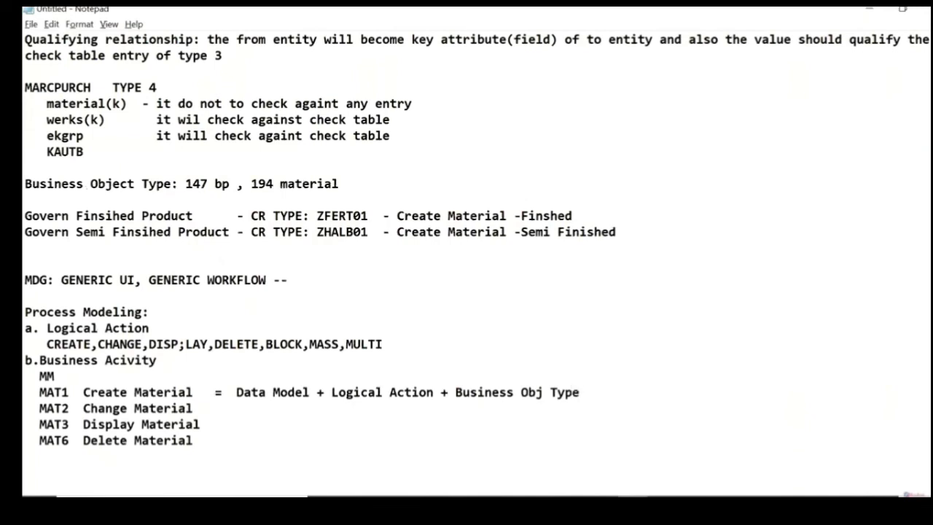
# Step: Highlight Business Obj Type and the MAT1 code on the MAT1 line to review the definition
pyautogui.hotkey('shift', 'Left')
pyautogui.hotkey('shift', 'Left')
pyautogui.hotkey('shift', 'Left')
pyautogui.hotkey('shift', 'Left')
pyautogui.hotkey('shift', 'Left')
pyautogui.hotkey('shift', 'Left')
pyautogui.hotkey('shift', 'Left')
pyautogui.hotkey('shift', 'Left')
pyautogui.hotkey('shift', 'Left')
pyautogui.hotkey('shift', 'Left')
pyautogui.hotkey('shift', 'Left')
pyautogui.hotkey('shift', 'Left')
pyautogui.hotkey('shift', 'Left')
pyautogui.hotkey('shift', 'Left')
pyautogui.hotkey('shift', 'Left')
pyautogui.hotkey('shift', 'Left')
pyautogui.hotkey('shift', 'Left')
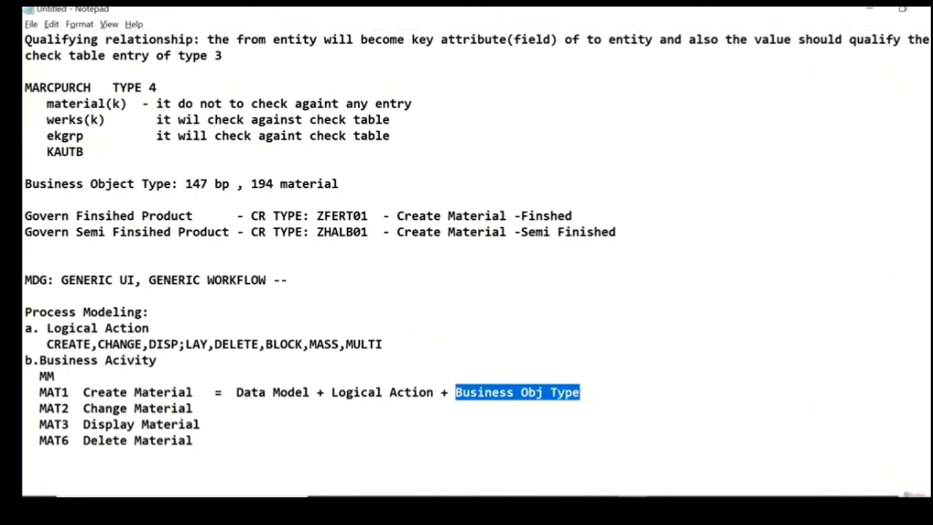
pyautogui.moveTo(71, 392); pyautogui.dragTo(32, 394)
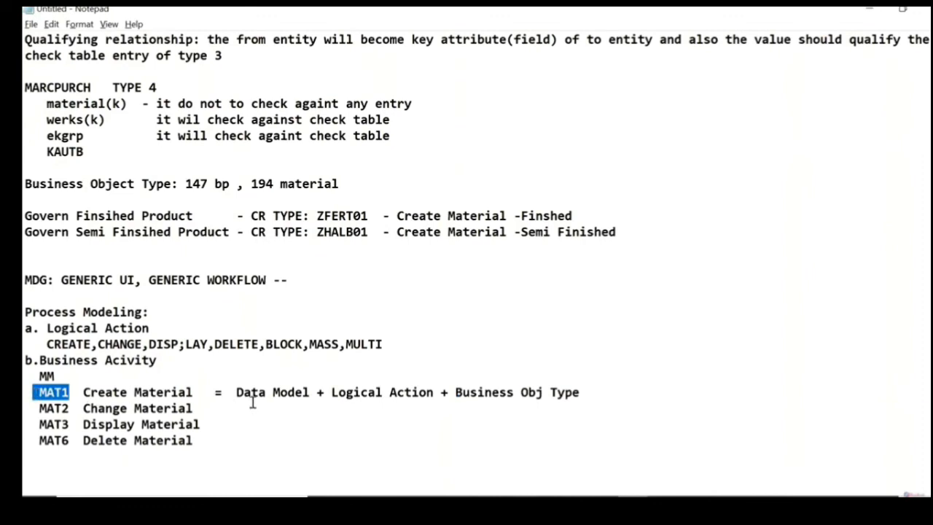
# Step: Insert "(MM)" directly after Data Model on the MAT1 line
pyautogui.click(319, 392)
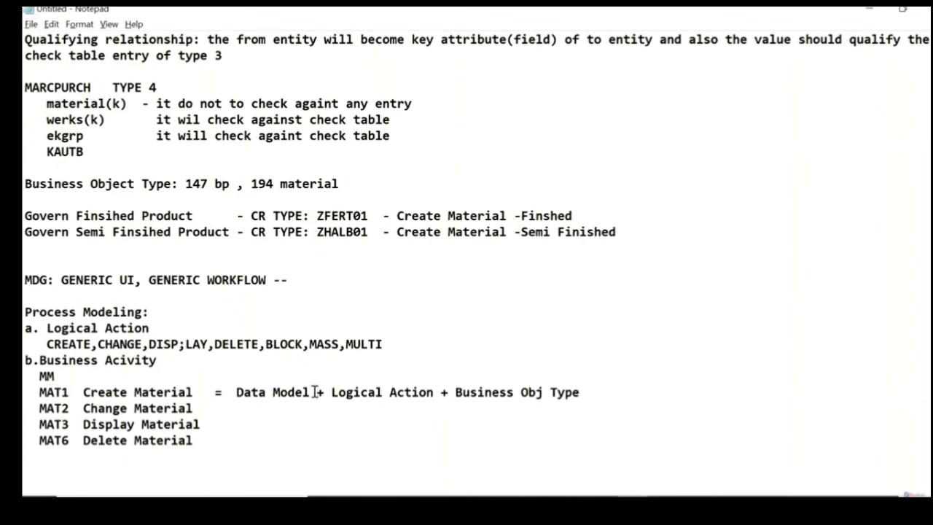
pyautogui.write('mm')
pyautogui.press('BackSpace')
pyautogui.press('BackSpace')
pyautogui.press('BackSpace')
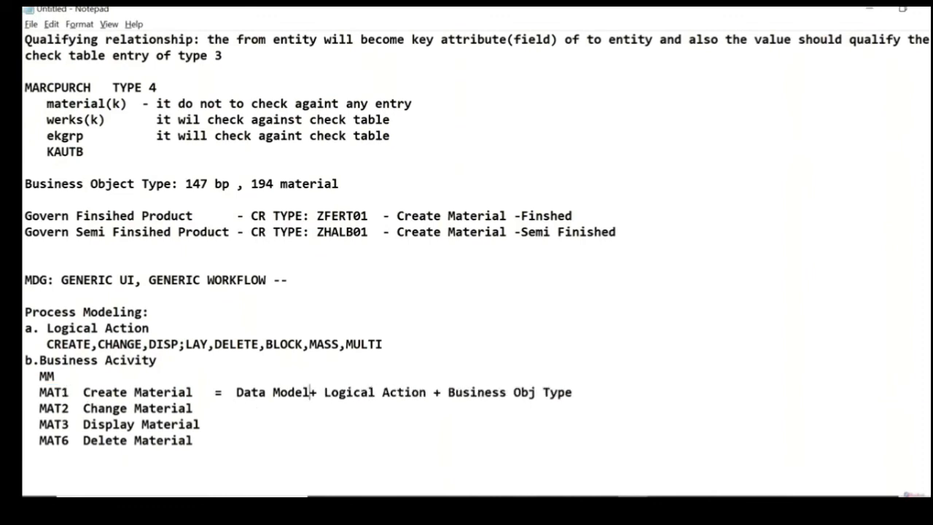
pyautogui.write('(MM)')
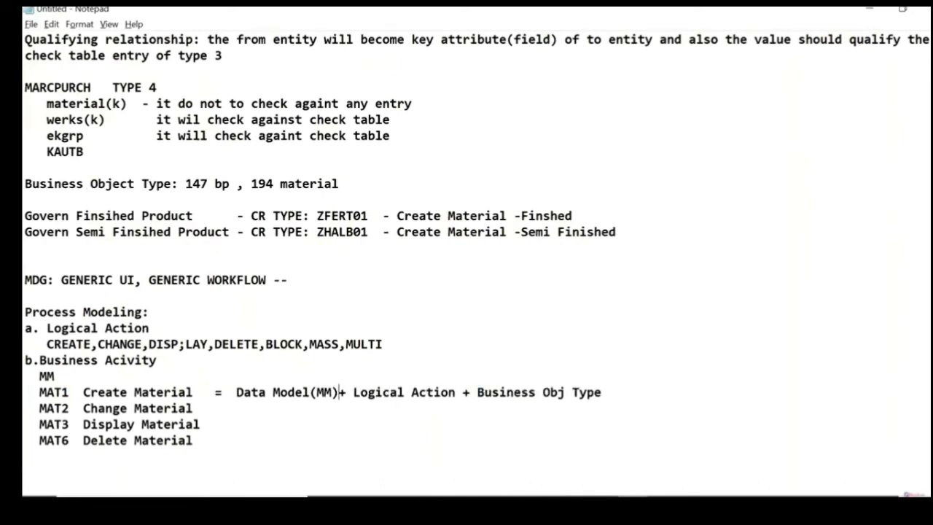
# Step: Add "(CREATE)" after Logical Action and "(194)" after Business Obj Type on the MAT1 line
pyautogui.click(456, 392)
pyautogui.write('(CREATE)')
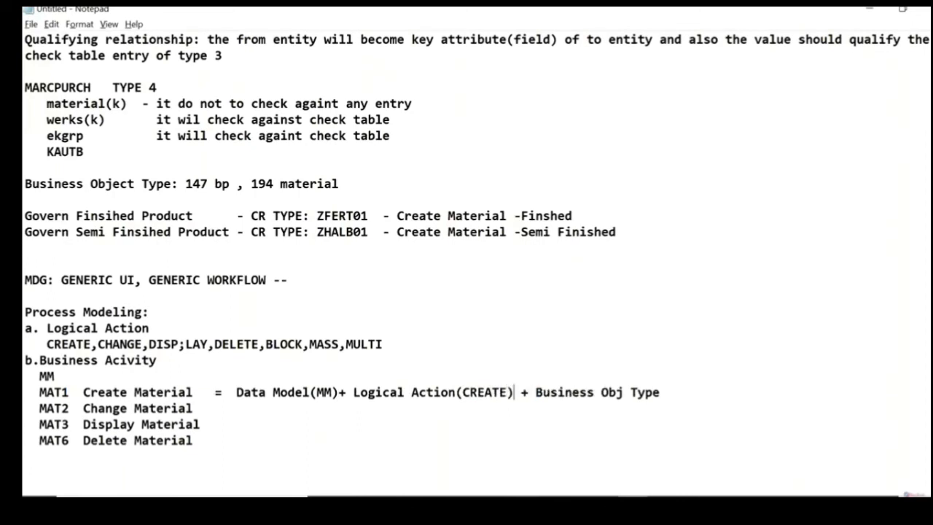
pyautogui.click(663, 392)
pyautogui.write('(194)')
# Step: Add an equals sign to the MAT2 line and copy the full MAT1 definition after it
pyautogui.press('Down')
pyautogui.write('+')
pyautogui.press('BackSpace')
pyautogui.write('=')
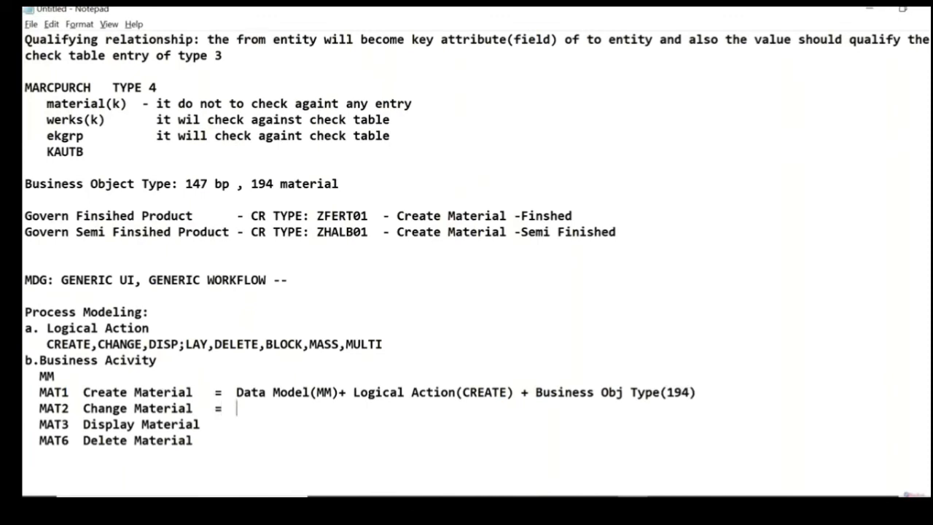
pyautogui.press('Up')
pyautogui.hotkey('shift', 'Right')
pyautogui.hotkey('shift', 'Right')
pyautogui.hotkey('shift', 'Right')
pyautogui.hotkey('shift', 'Right')
pyautogui.hotkey('shift', 'Right')
pyautogui.hotkey('shift', 'Right')
pyautogui.hotkey('shift', 'Right')
pyautogui.hotkey('shift', 'Right')
pyautogui.hotkey('shift', 'Right')
pyautogui.hotkey('shift', 'Right')
pyautogui.hotkey('shift', 'Right')
pyautogui.hotkey('shift', 'Right')
pyautogui.hotkey('shift', 'Right')
pyautogui.hotkey('shift', 'Right')
pyautogui.hotkey('shift', 'Right')
pyautogui.hotkey('shift', 'Right')
pyautogui.hotkey('shift', 'Right')
pyautogui.hotkey('shift', 'Right')
pyautogui.hotkey('shift', 'Right')
pyautogui.hotkey('shift', 'Right')
pyautogui.hotkey('shift', 'Right')
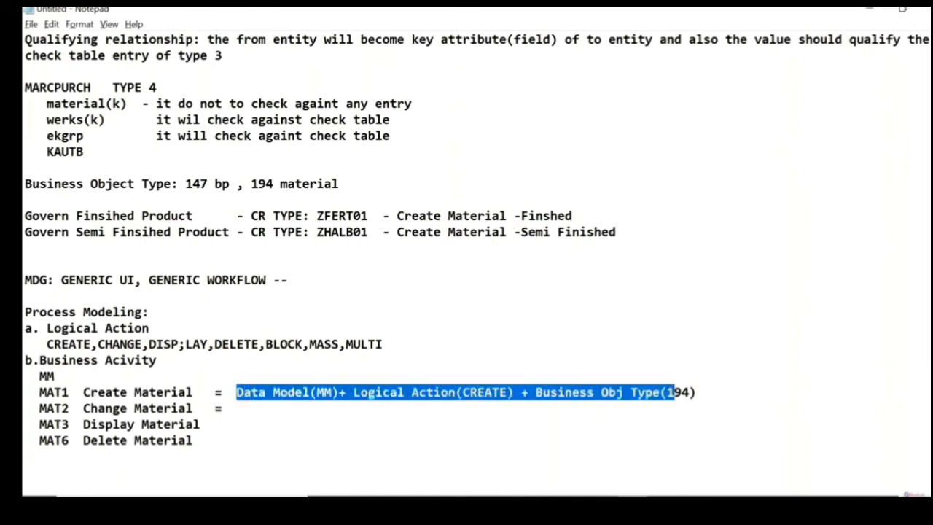
pyautogui.hotkey('shift', 'Right')
pyautogui.hotkey('shift', 'Right')
pyautogui.hotkey('shift', 'Right')
pyautogui.hotkey('ctrl', 'c')
pyautogui.press('Down')
pyautogui.hotkey('ctrl', 'v')
# Step: Add an equals sign and the copied definition to the MAT3 line, aligning it with the lines above
pyautogui.press('Down')
pyautogui.write('=')
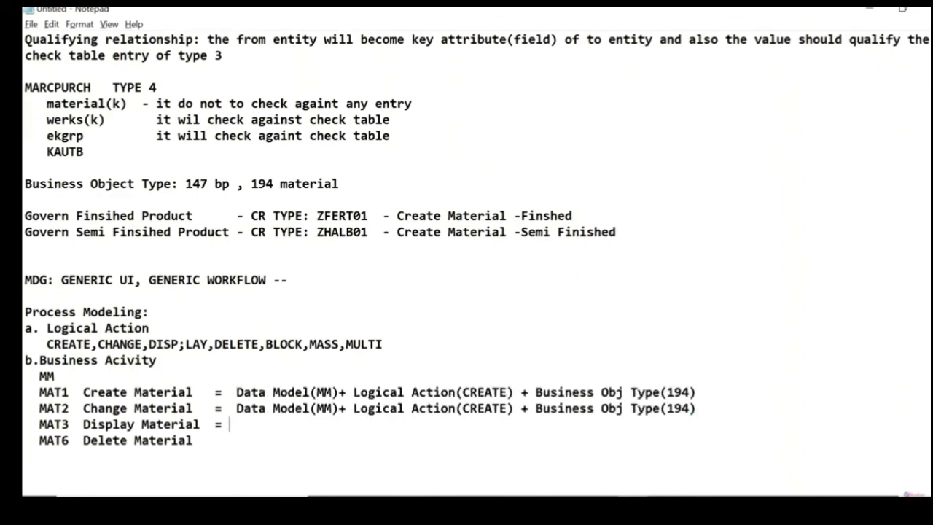
pyautogui.hotkey('ctrl', 'v')
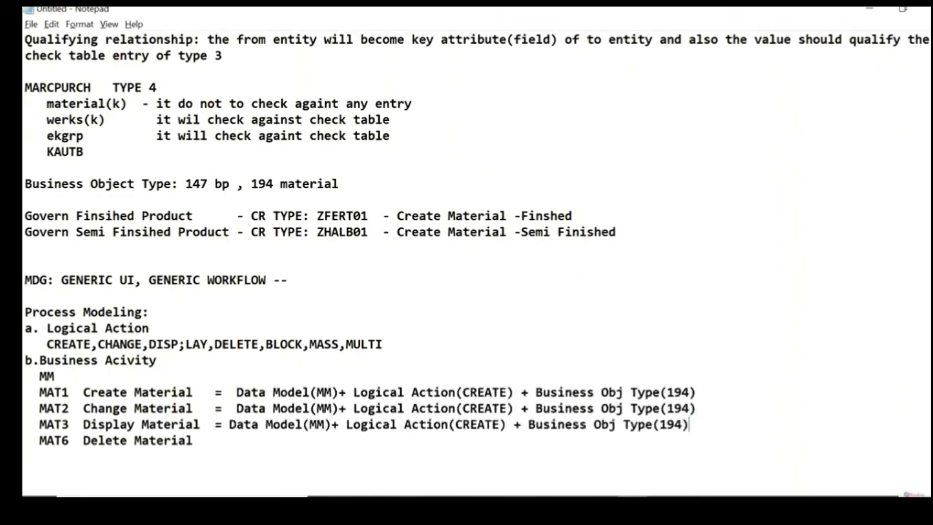
pyautogui.press('Left')
pyautogui.press('Left')
pyautogui.press('Left')
pyautogui.press('Left')
pyautogui.press('Left')
pyautogui.press('Left')
pyautogui.press('Left')
pyautogui.press('Left')
pyautogui.press('Left')
pyautogui.press('Left')
pyautogui.press('Left')
pyautogui.press('Left')
pyautogui.press('Left')
pyautogui.press('Left')
pyautogui.press('Left')
pyautogui.press('Left')
pyautogui.press('Left')
pyautogui.press('Left')
pyautogui.press('Left')
pyautogui.press('Left')
pyautogui.press('Left')
pyautogui.press('Left')
pyautogui.press('Left')
pyautogui.press('Left')
pyautogui.press('Left')
pyautogui.press('Left')
pyautogui.press('Left')
pyautogui.press('Left')
pyautogui.press('Left')
pyautogui.press('Left')
pyautogui.press('Left')
pyautogui.press('Left')
pyautogui.press('Left')
pyautogui.press('Left')
pyautogui.press('Left')
pyautogui.press('Left')
pyautogui.press('Left')
pyautogui.press('Left')
# Step: Add an equals sign and the copied definition to the MAT6 line
pyautogui.press('Down')
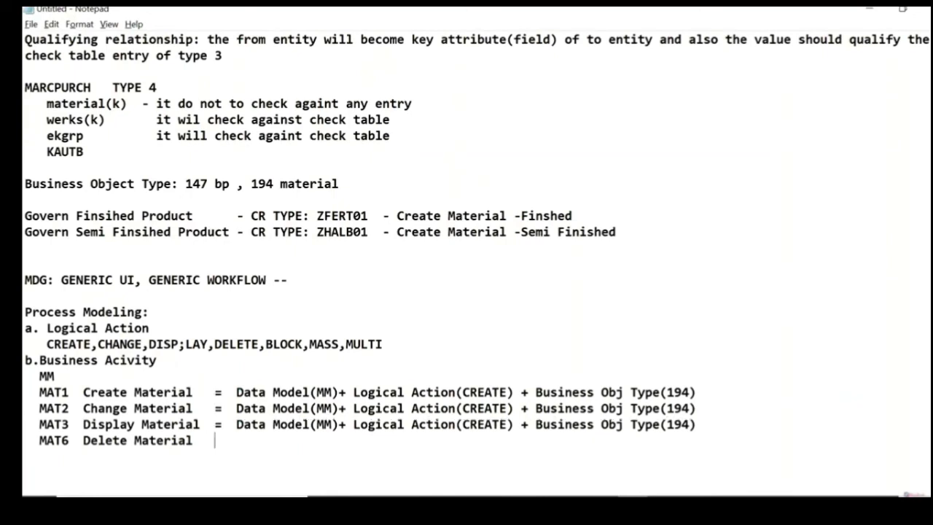
pyautogui.write('=')
pyautogui.hotkey('ctrl', 'v')
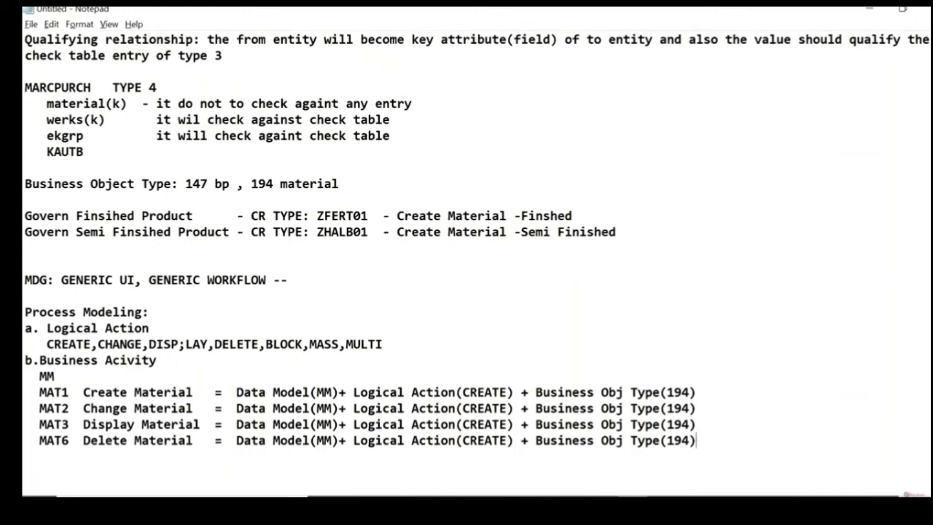
# Step: Change the logical action on the MAT2 line to CHANGE
pyautogui.click(513, 408)
pyautogui.press('BackSpace')
pyautogui.press('BackSpace')
pyautogui.press('BackSpace')
pyautogui.press('BackSpace')
pyautogui.press('BackSpace')
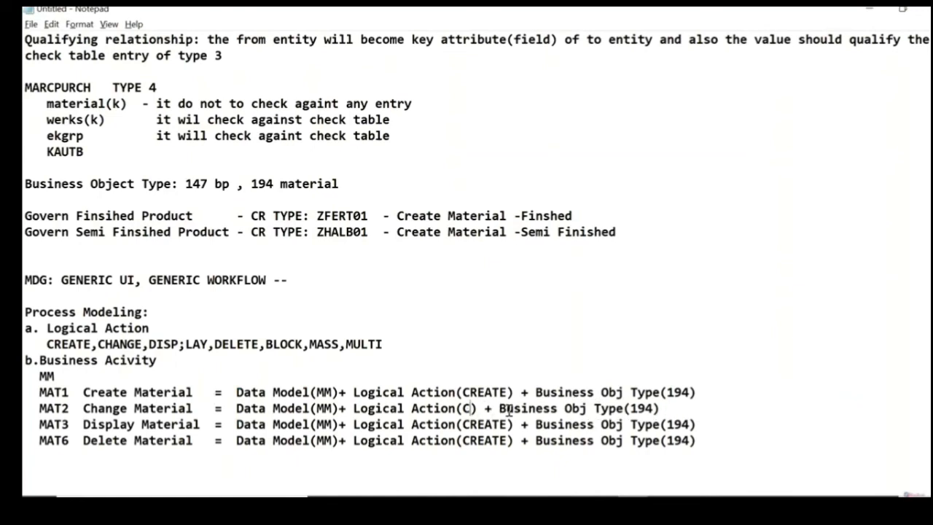
pyautogui.write('HANGE')
# Step: Change the logical action on the MAT3 line to DISPLAY
pyautogui.click(511, 425)
pyautogui.press('BackSpace')
pyautogui.press('BackSpace')
pyautogui.press('BackSpace')
pyautogui.press('BackSpace')
pyautogui.press('BackSpace')
pyautogui.press('BackSpace')
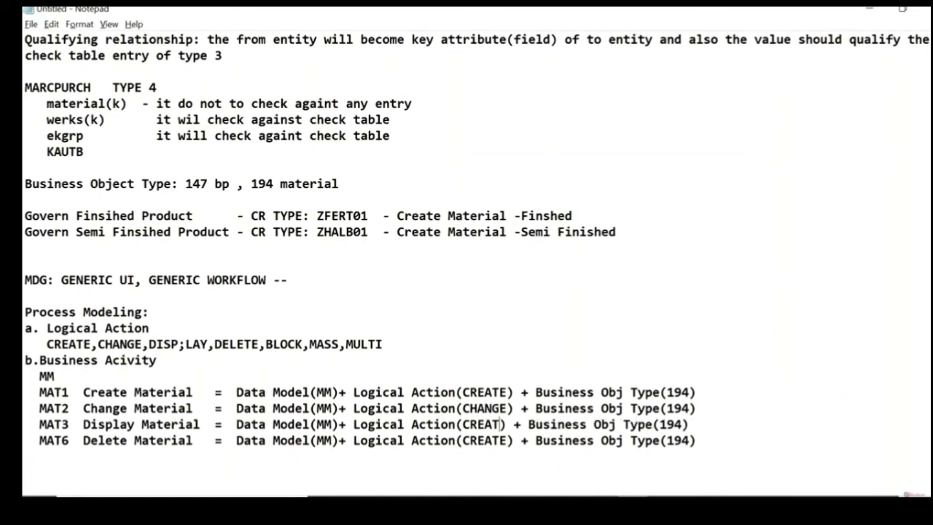
pyautogui.write('DISPLAY')
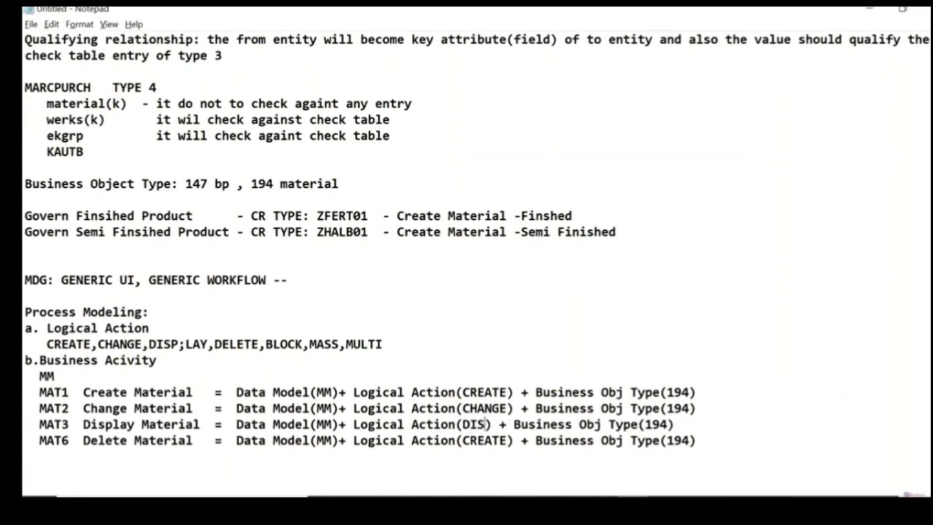
# Step: Change the logical action on the MAT6 line to DELETE
pyautogui.press('Down')
pyautogui.press('Left')
pyautogui.press('BackSpace')
pyautogui.press('BackSpace')
pyautogui.press('BackSpace')
pyautogui.press('BackSpace')
pyautogui.press('BackSpace')
pyautogui.press('BackSpace')
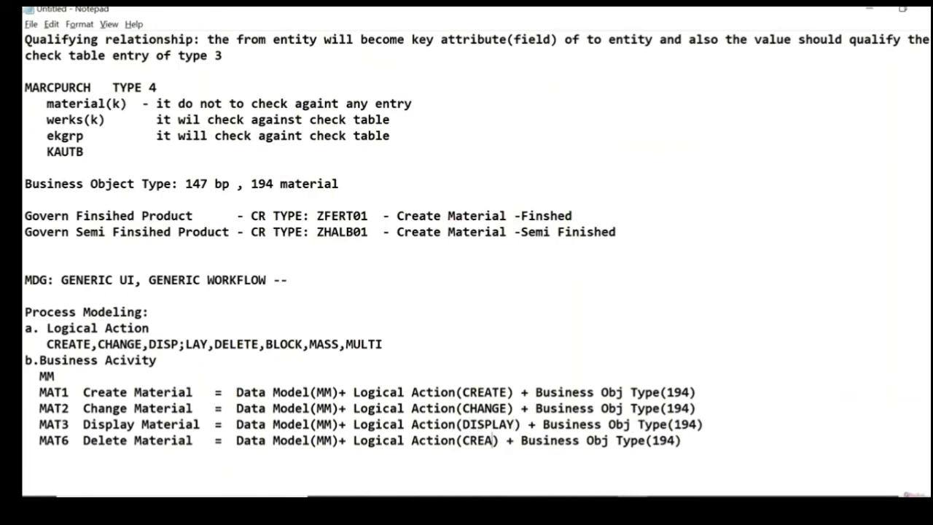
pyautogui.write('DELETE')
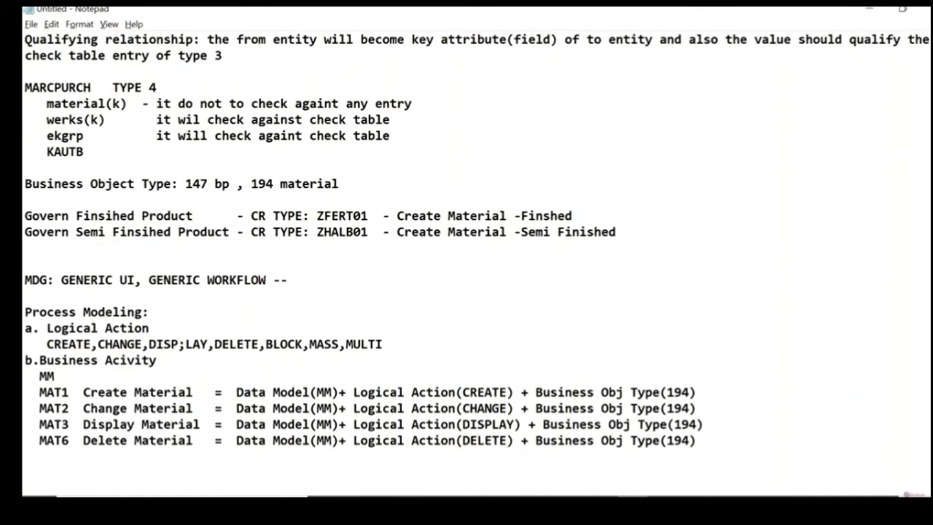
# Step: Highlight parts of the business activity definitions, including the MAT1 line's business object type and logical action, to review them
pyautogui.moveTo(521, 409); pyautogui.dragTo(507, 408)
pyautogui.moveTo(563, 416); pyautogui.dragTo(706, 436)
pyautogui.click(706, 436)
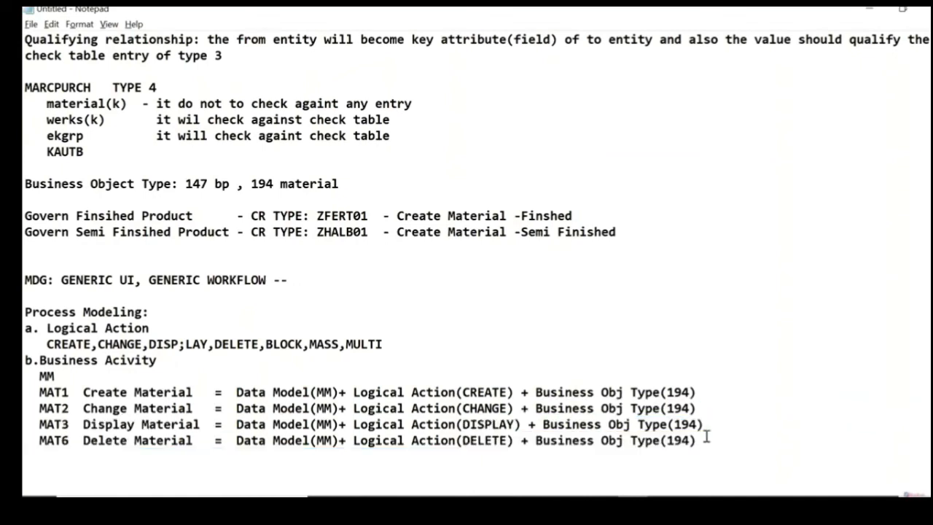
pyautogui.doubleClick(326, 392)
pyautogui.moveTo(470, 393); pyautogui.dragTo(664, 392)
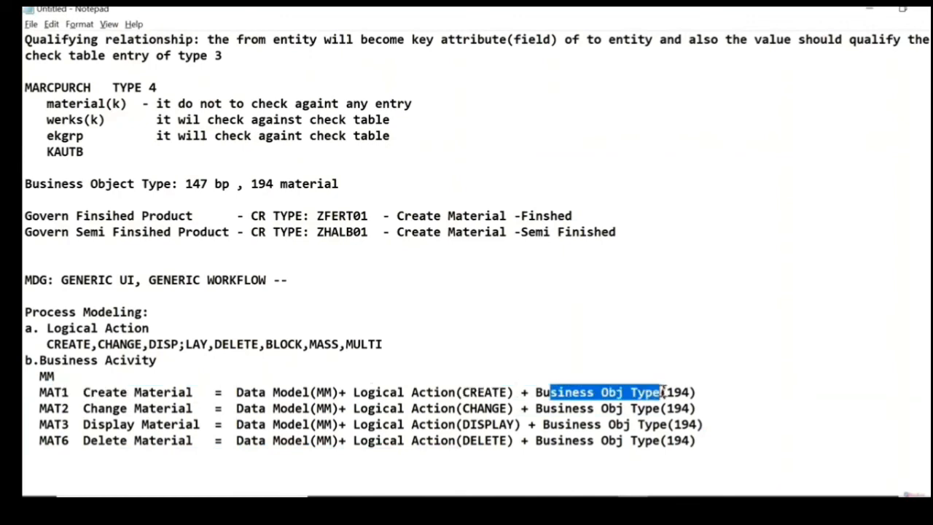
pyautogui.moveTo(516, 392); pyautogui.dragTo(353, 393)
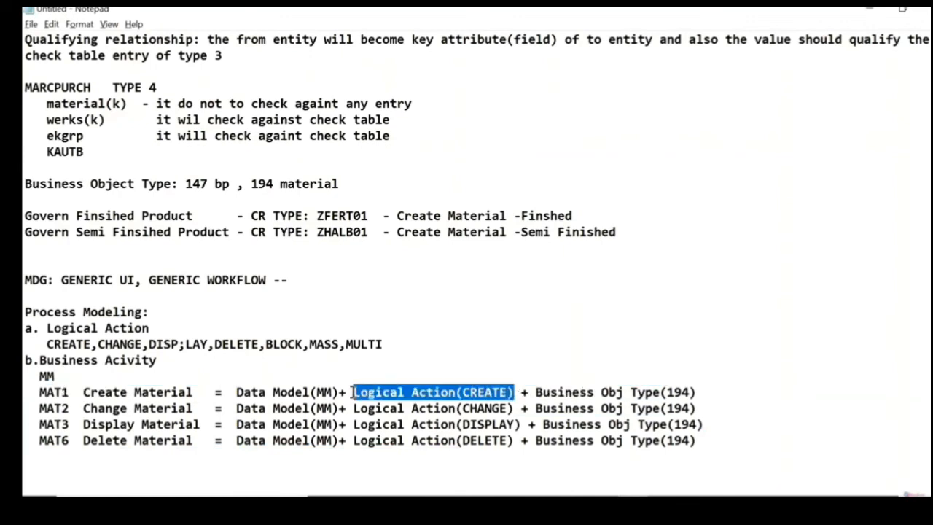